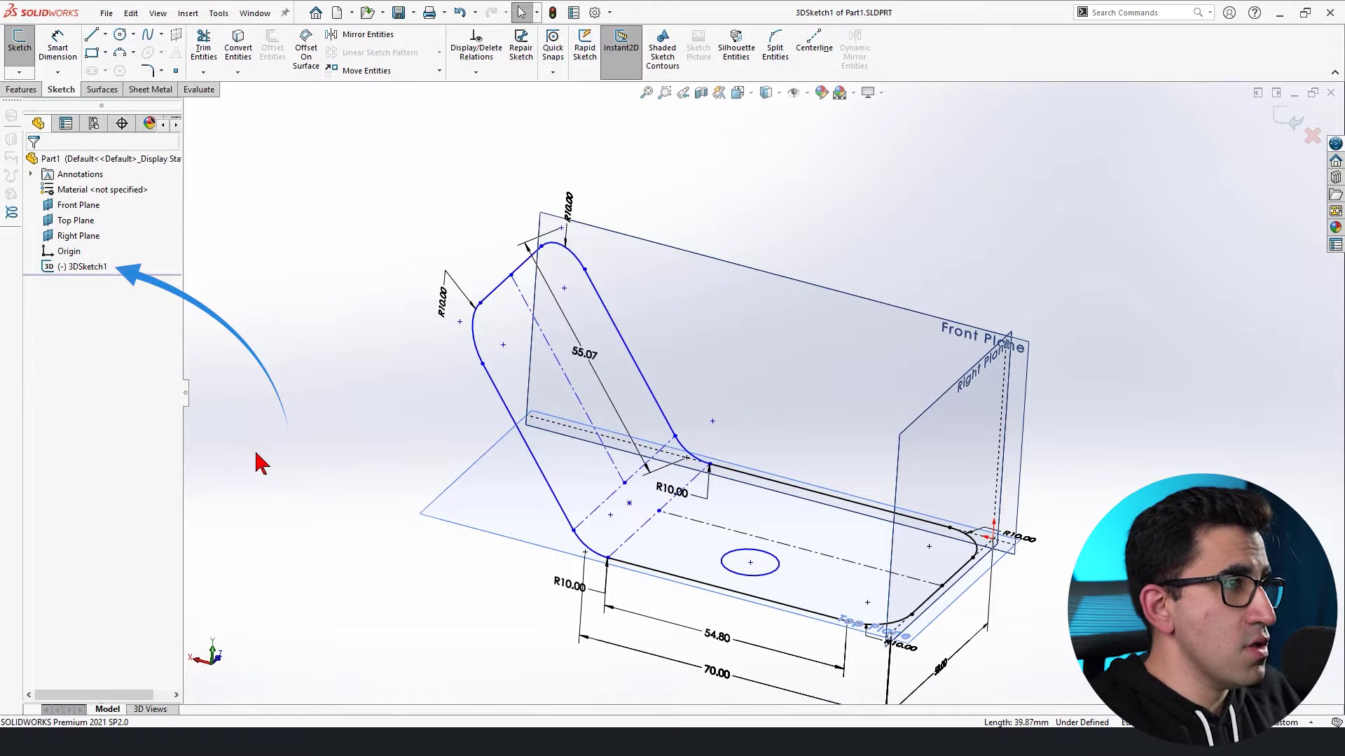
Turn the view to Front, then Isometric, and start a new SOLIDWORKS document with Ctrl+N.
middle_drag(420, 434, 1121, 610)
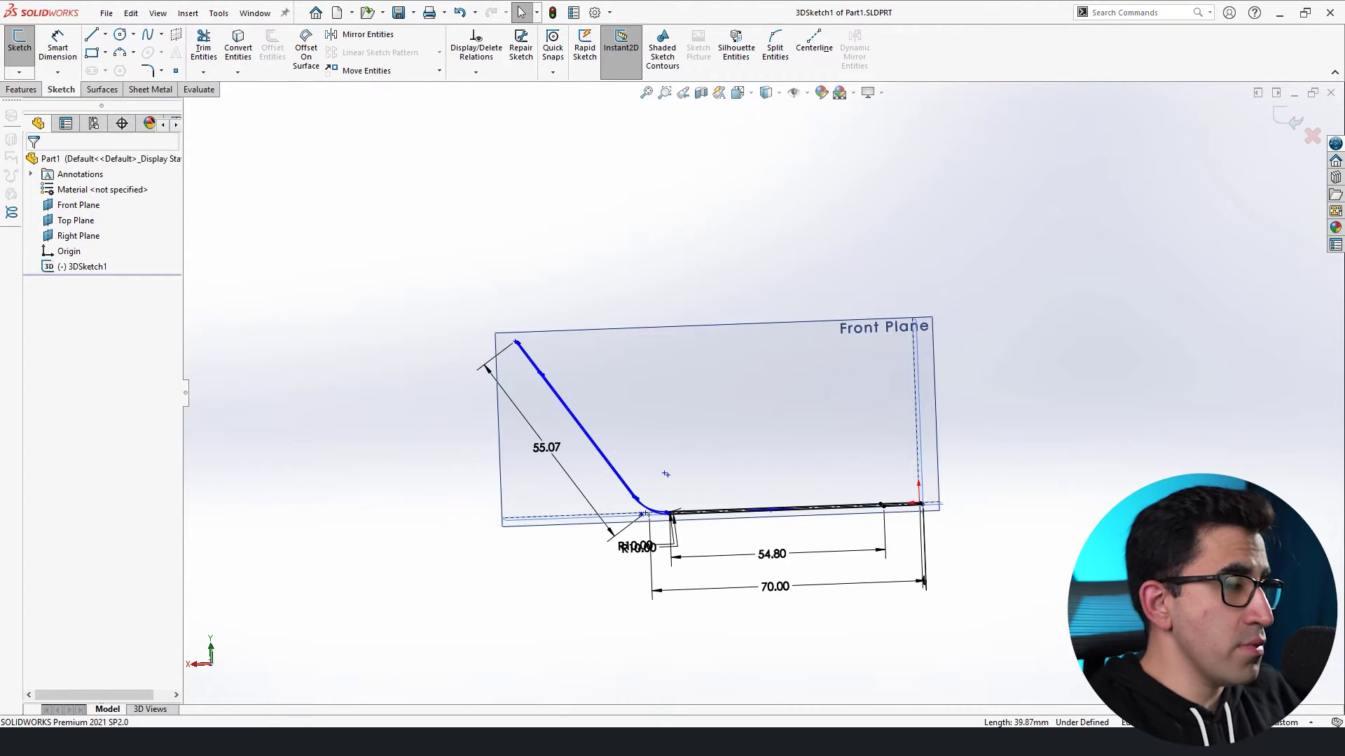
key(ctrl+7)
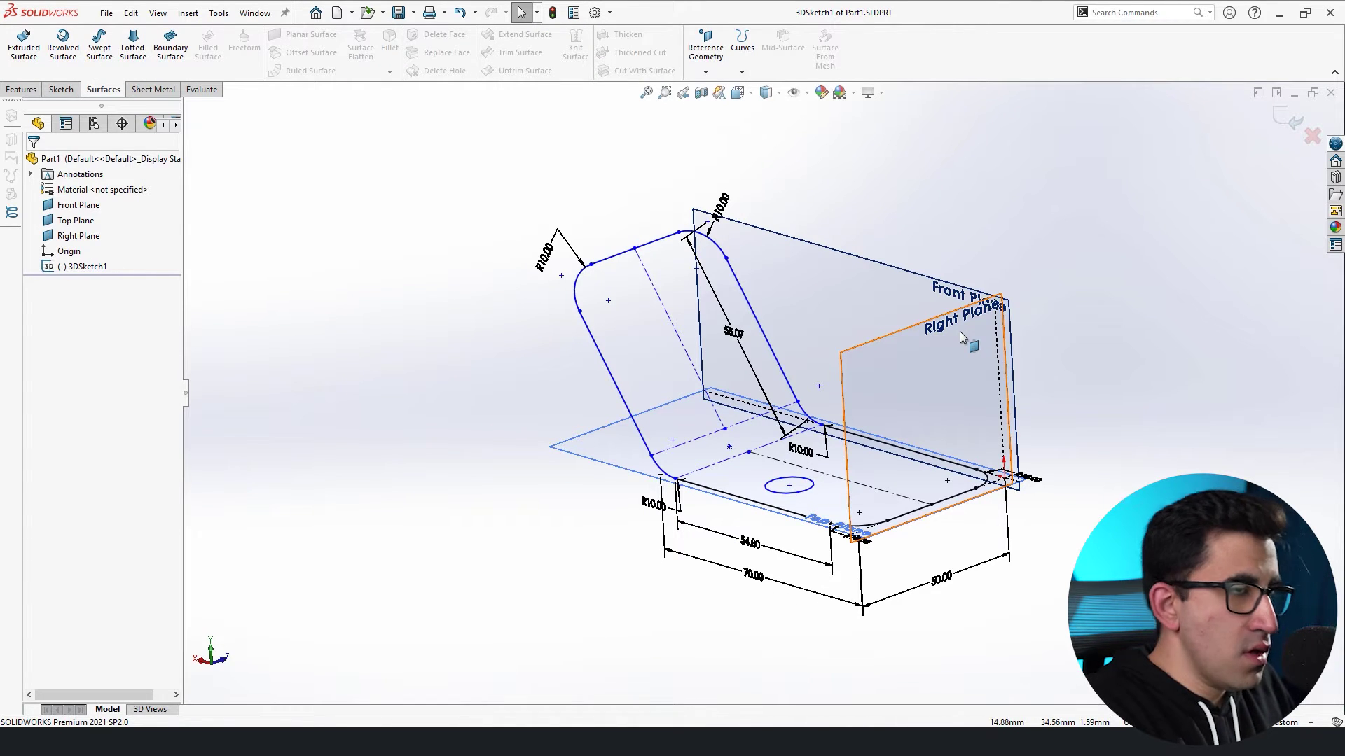
key(ctrl+n)
key(Return)
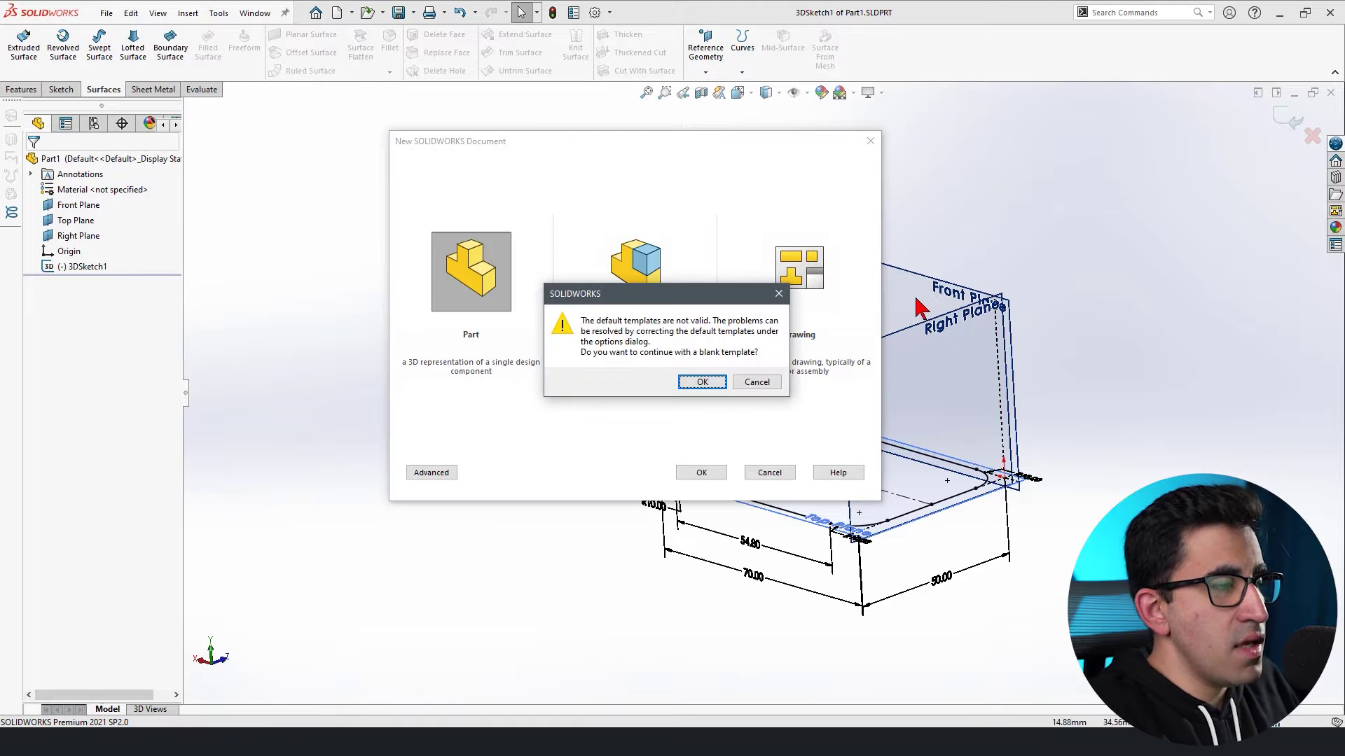
Accept the blank template to create Part2 and start a 3D sketch from the Sketch tab.
key(Escape)
key(Escape)
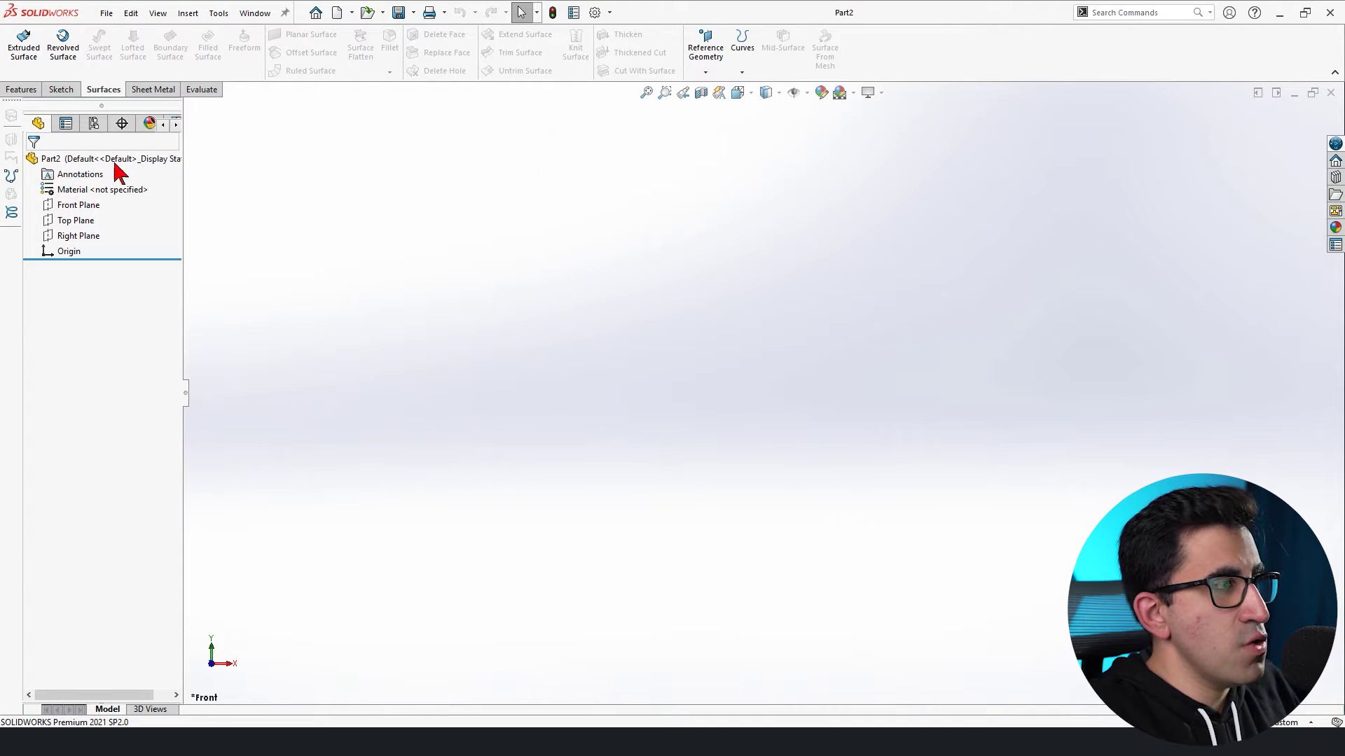
click(62, 89)
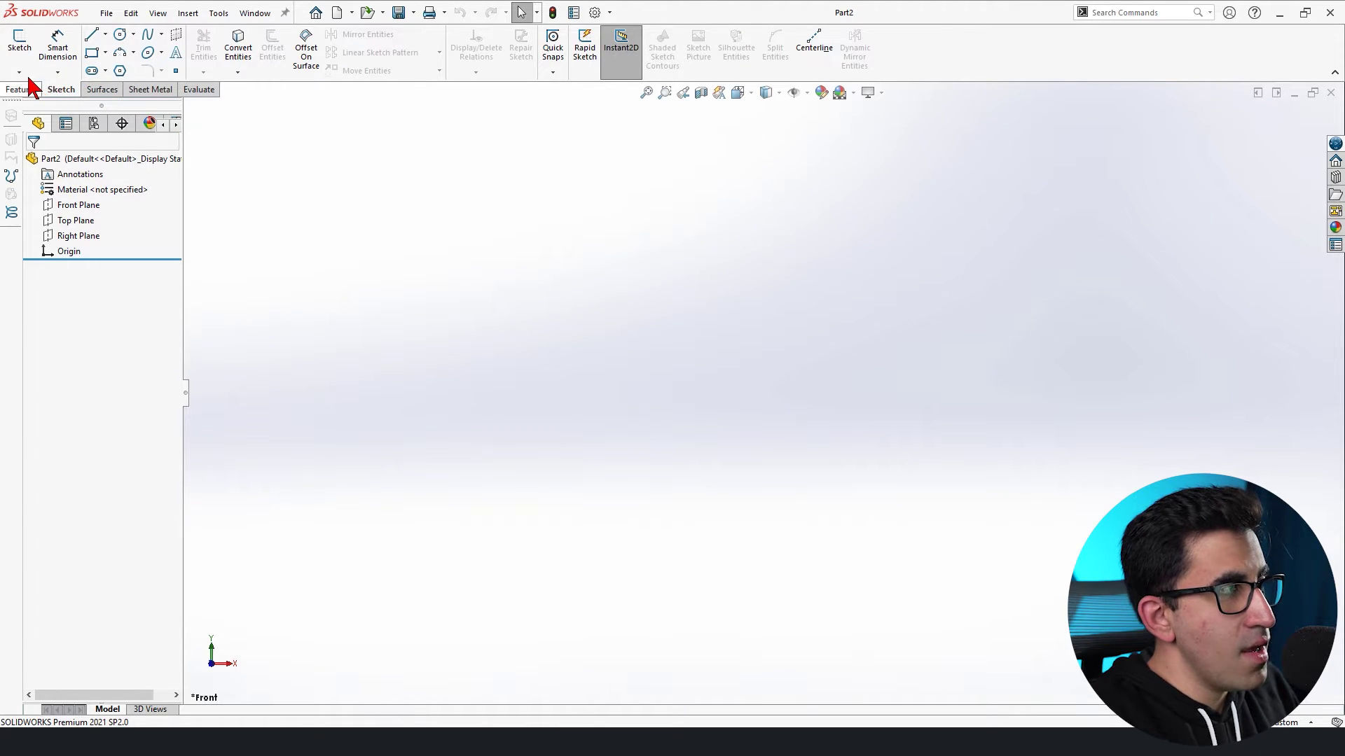
click(19, 72)
click(42, 109)
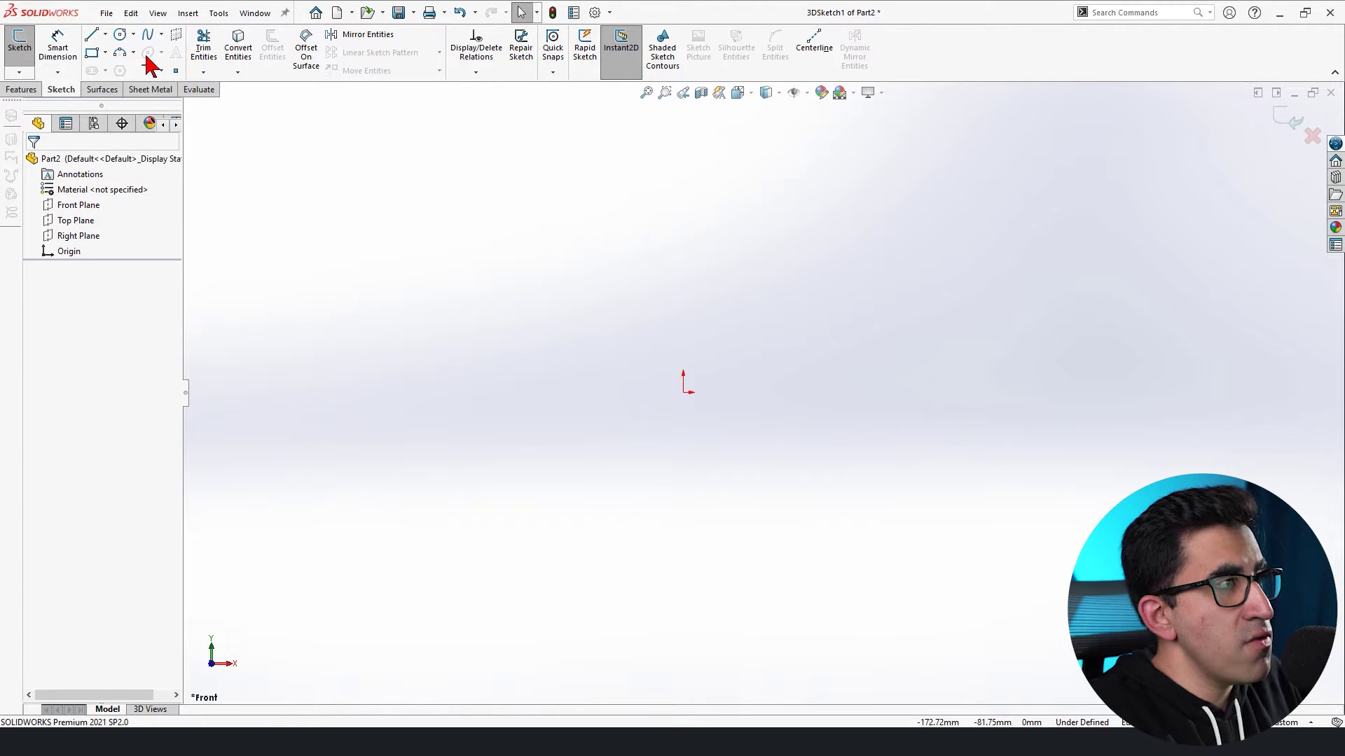
click(120, 34)
Draw a trial circle beside the origin in the 3D sketch.
click(764, 357)
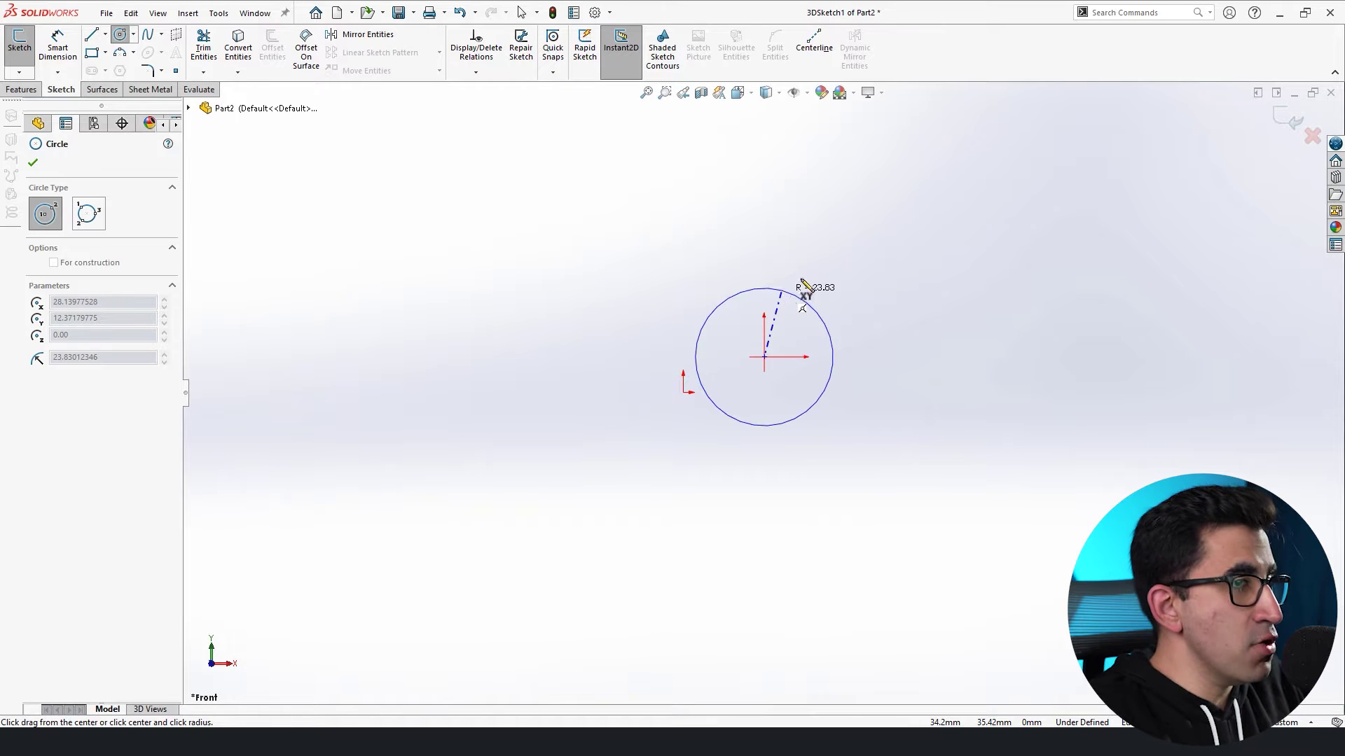
click(826, 254)
key(Escape)
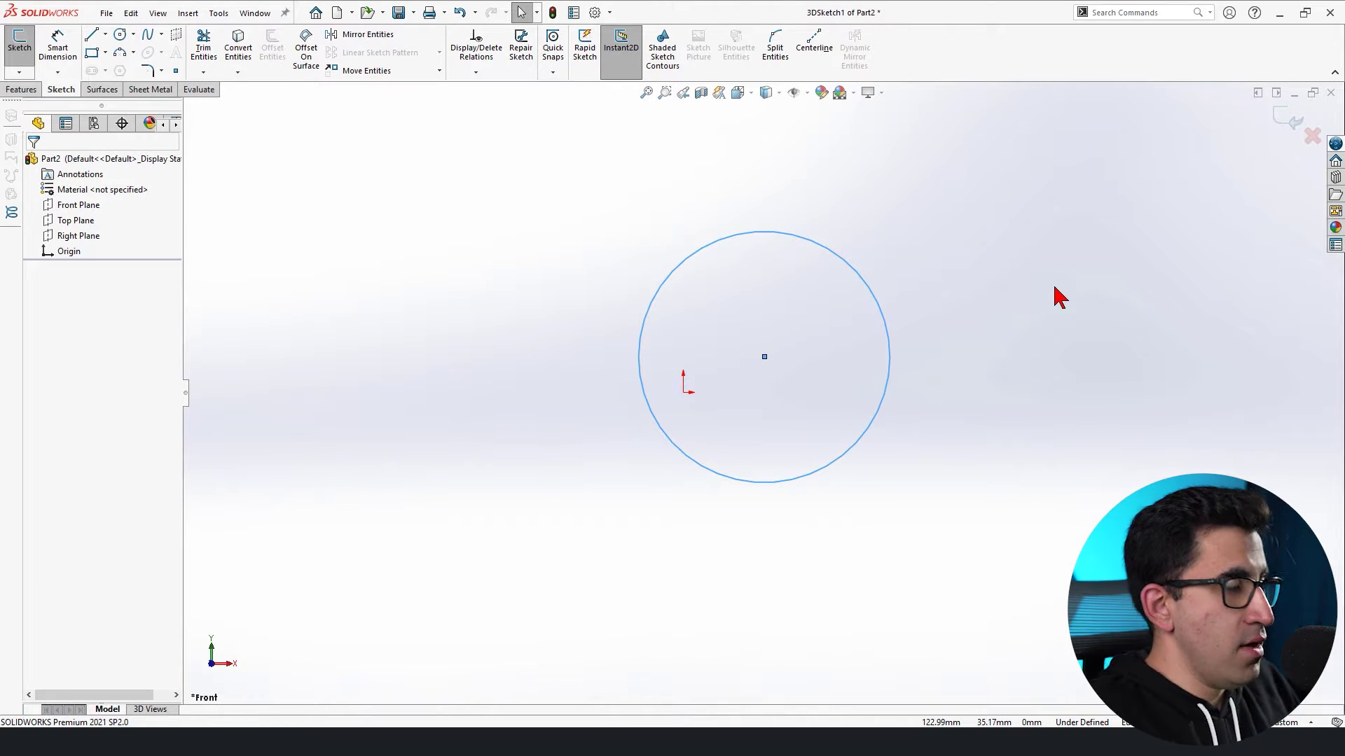
click(1092, 314)
Rotate the view to inspect the circle, then undo to remove it.
key(Left)
key(Left)
key(Left)
key(Left)
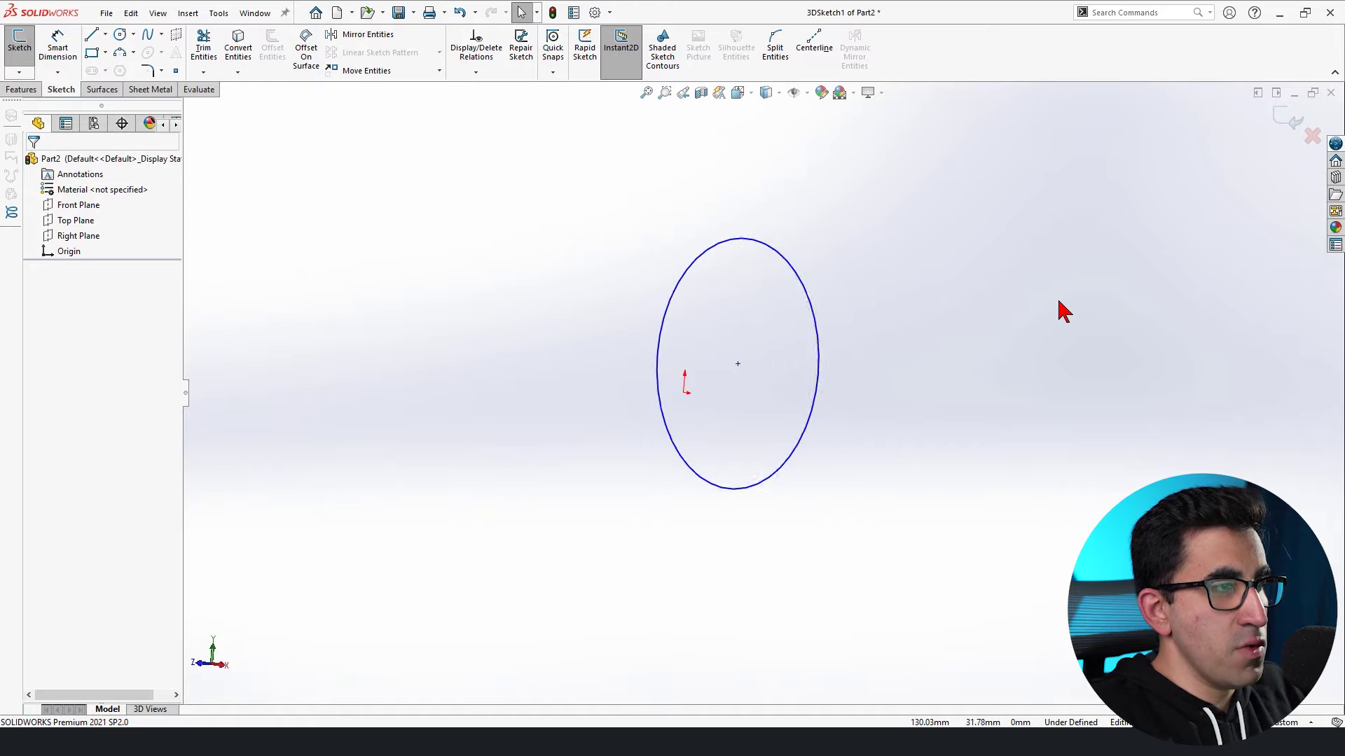
key(Left)
key(Left)
key(Left)
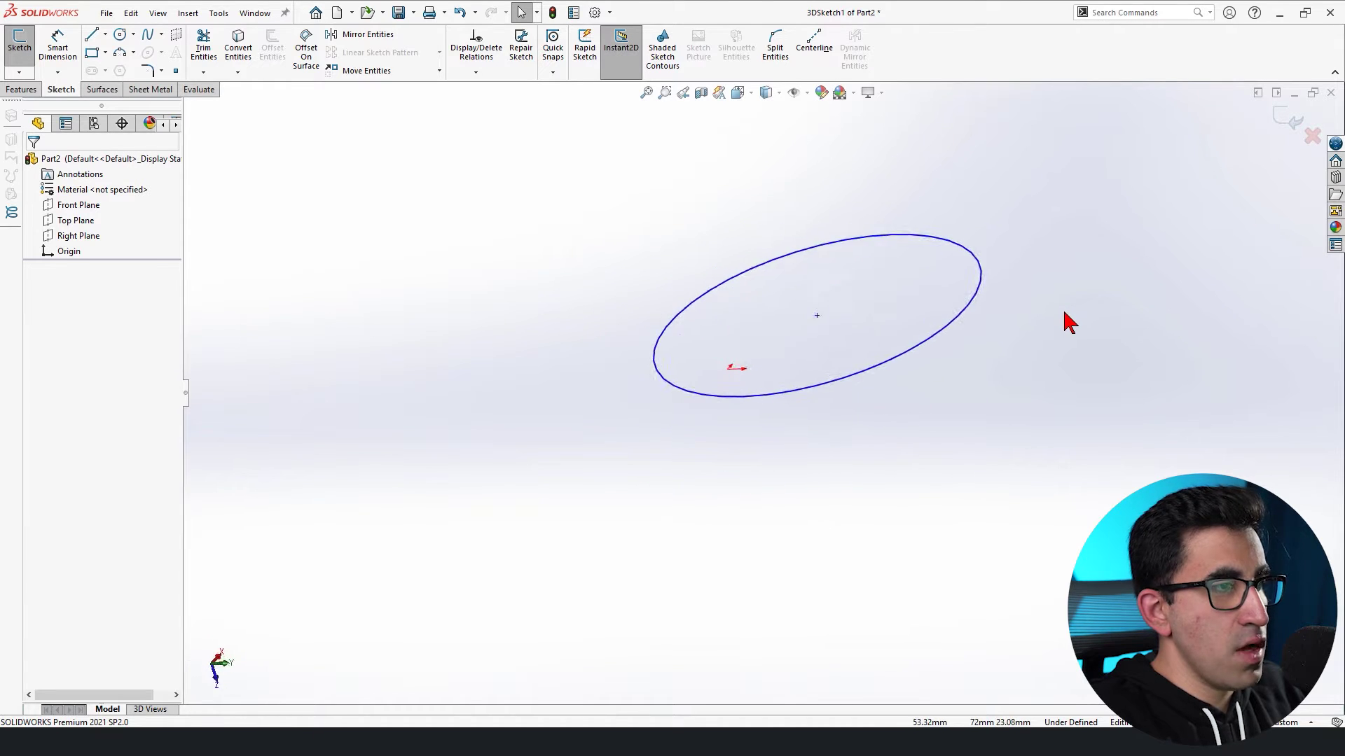
key(space)
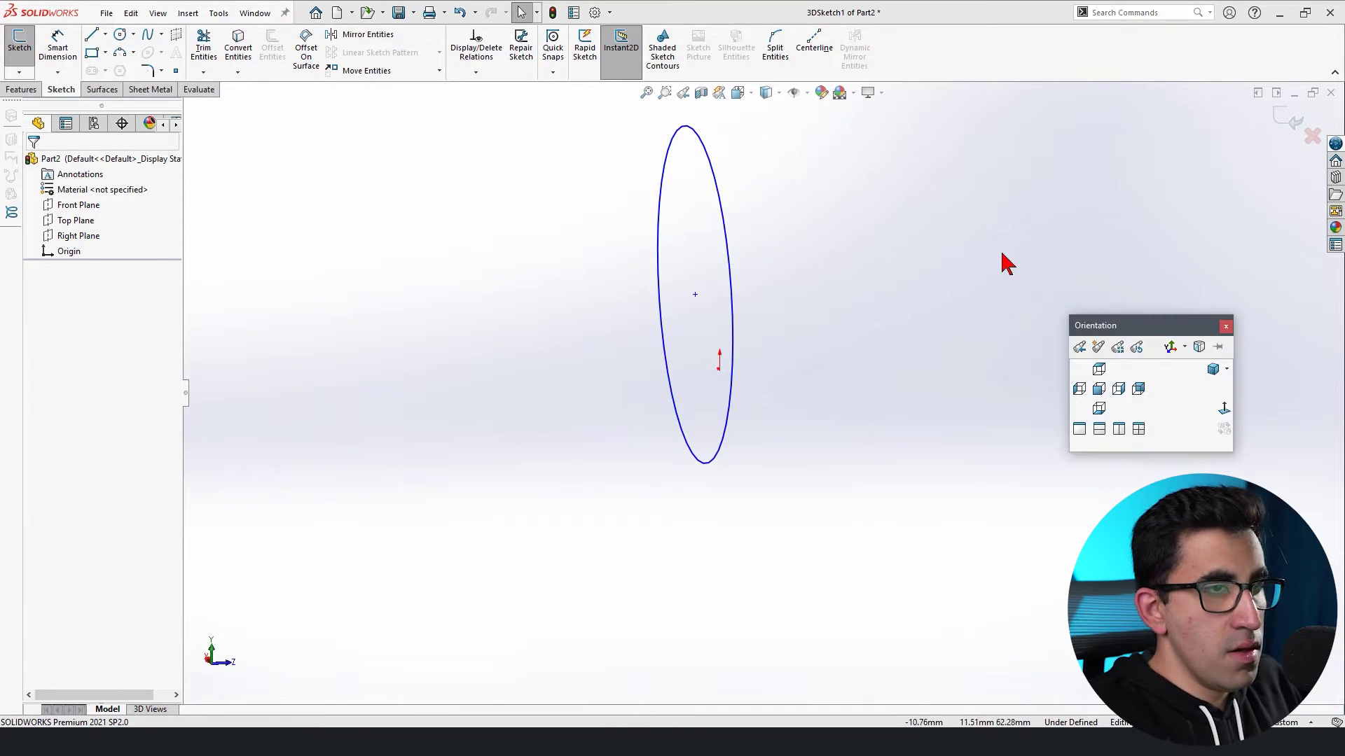
click(1224, 410)
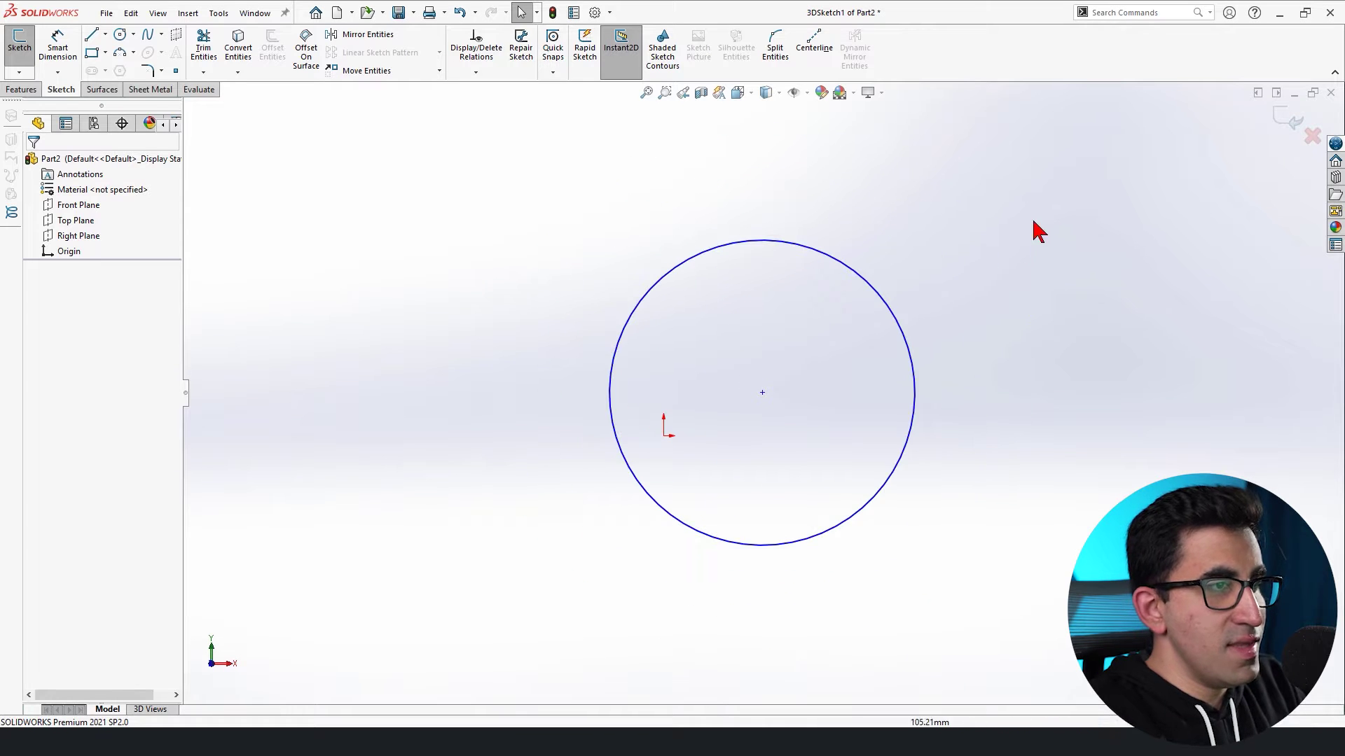
key(ctrl+z)
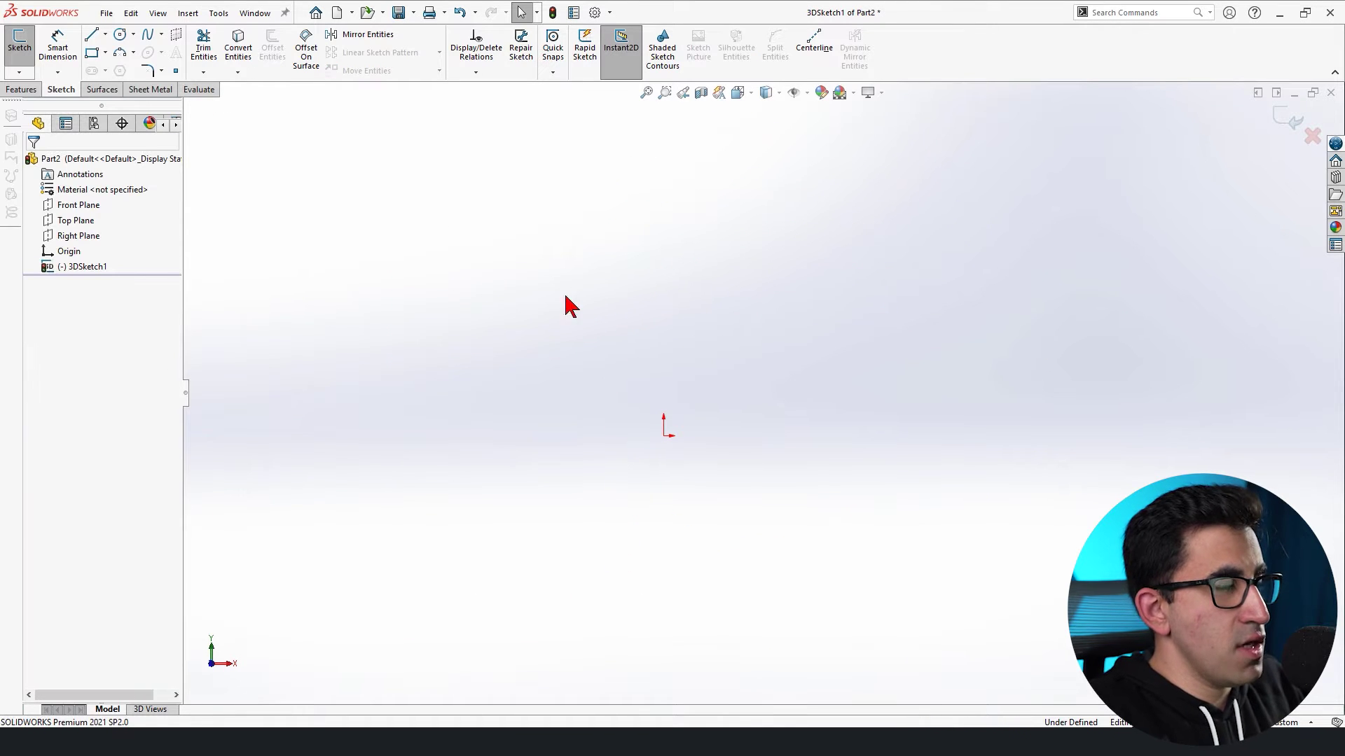
click(92, 37)
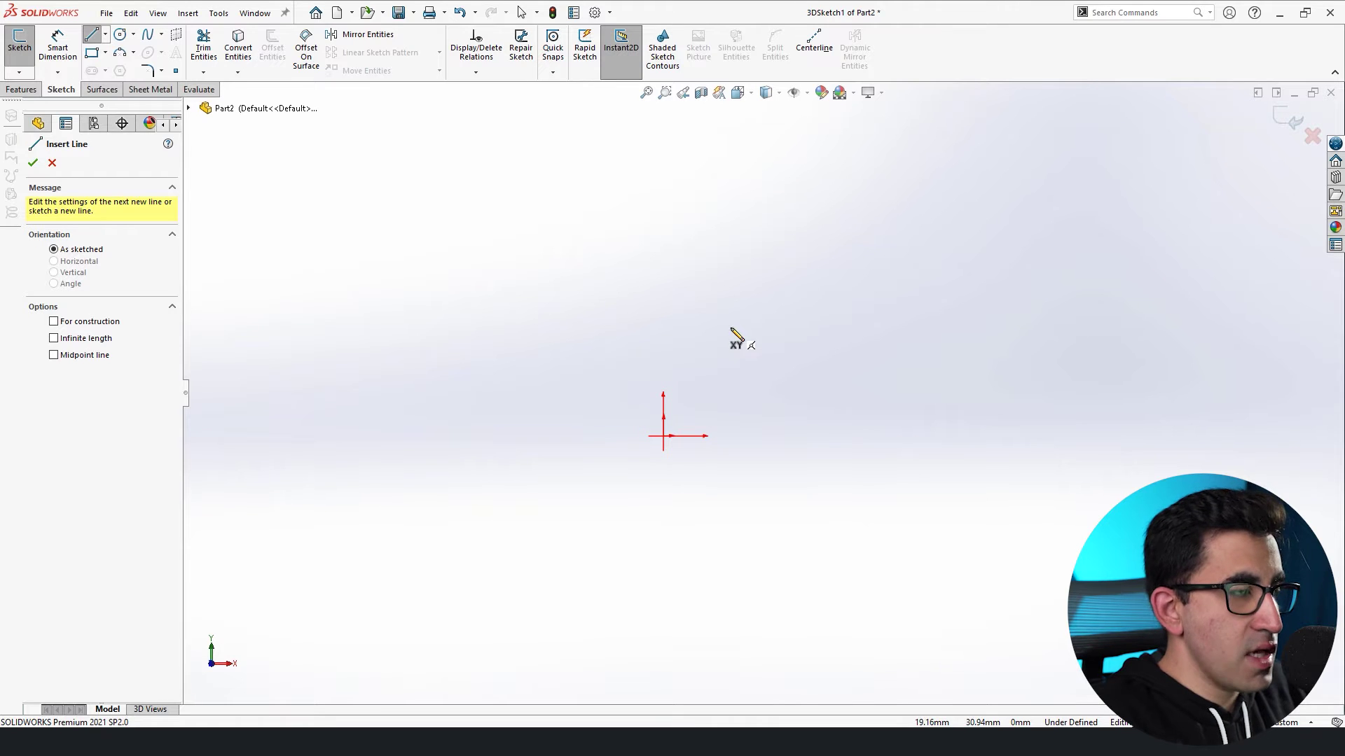
click(666, 436)
click(917, 205)
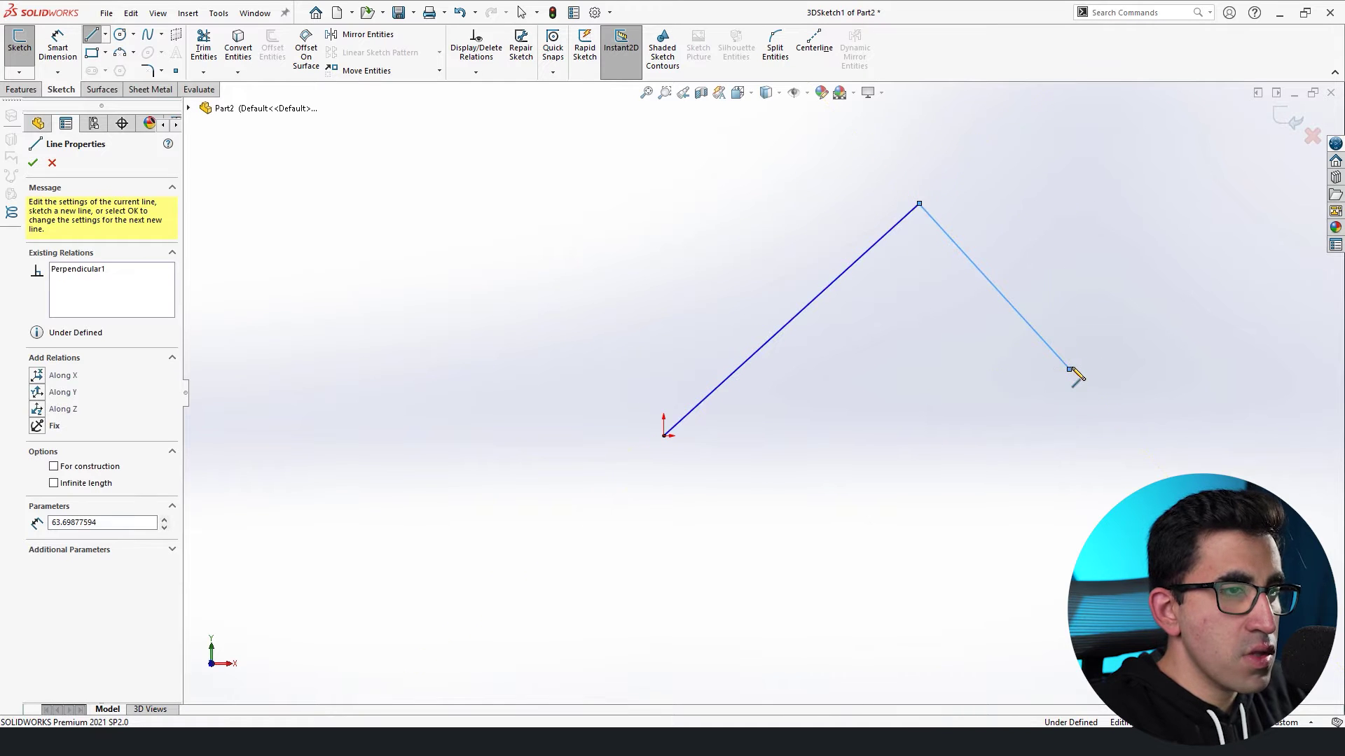
click(746, 521)
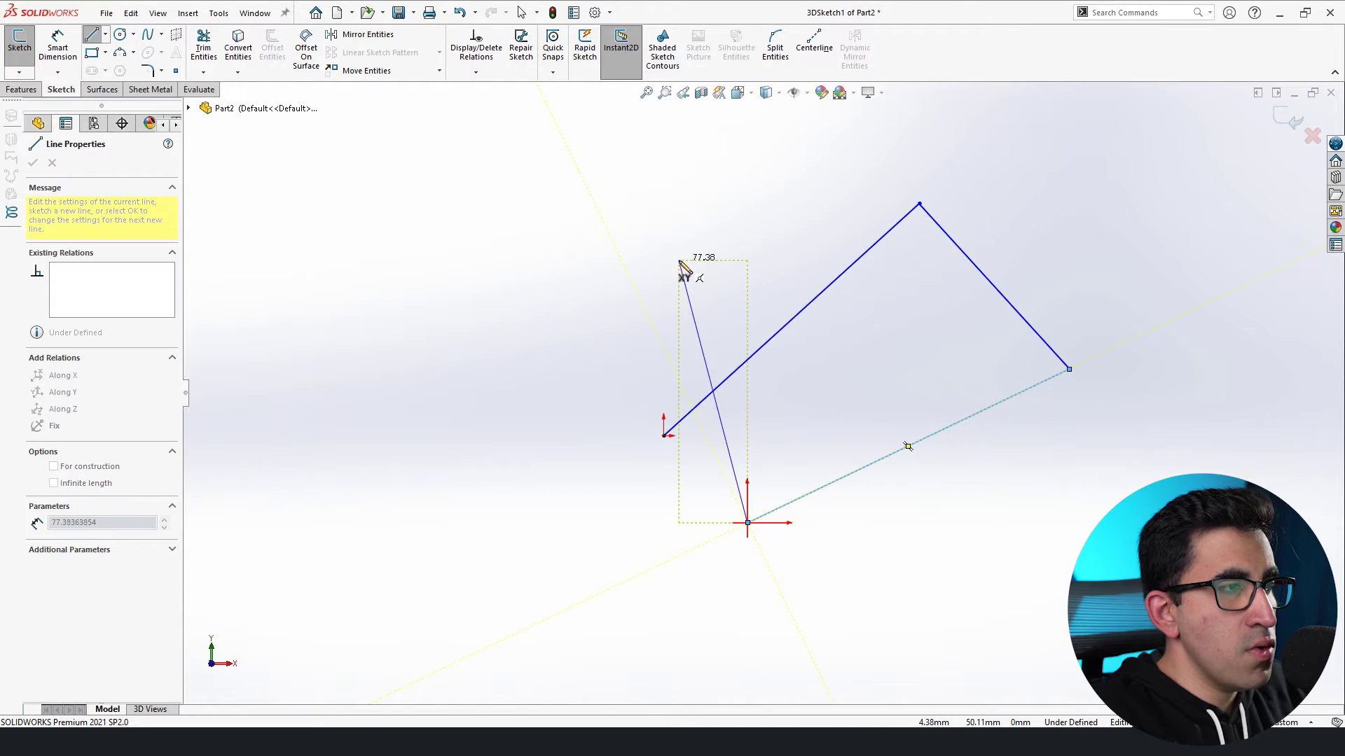
click(484, 459)
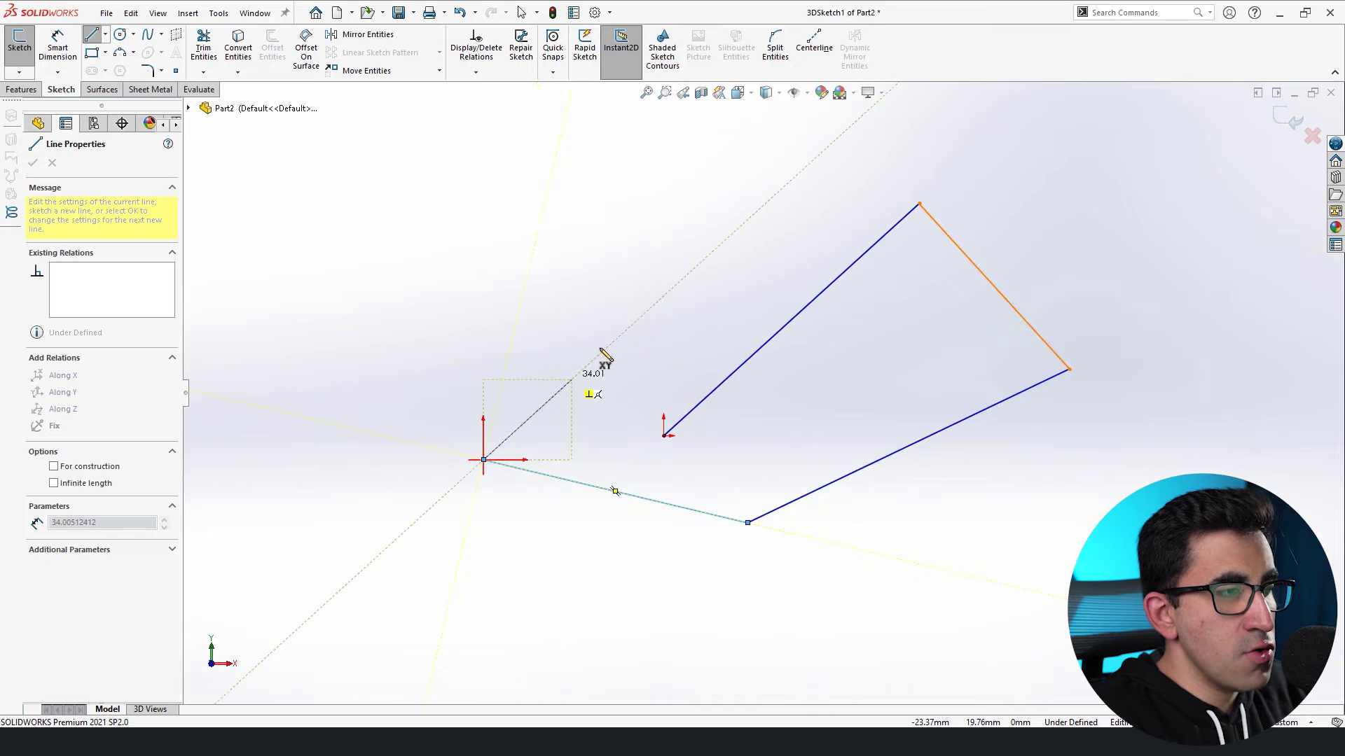
click(619, 312)
click(756, 226)
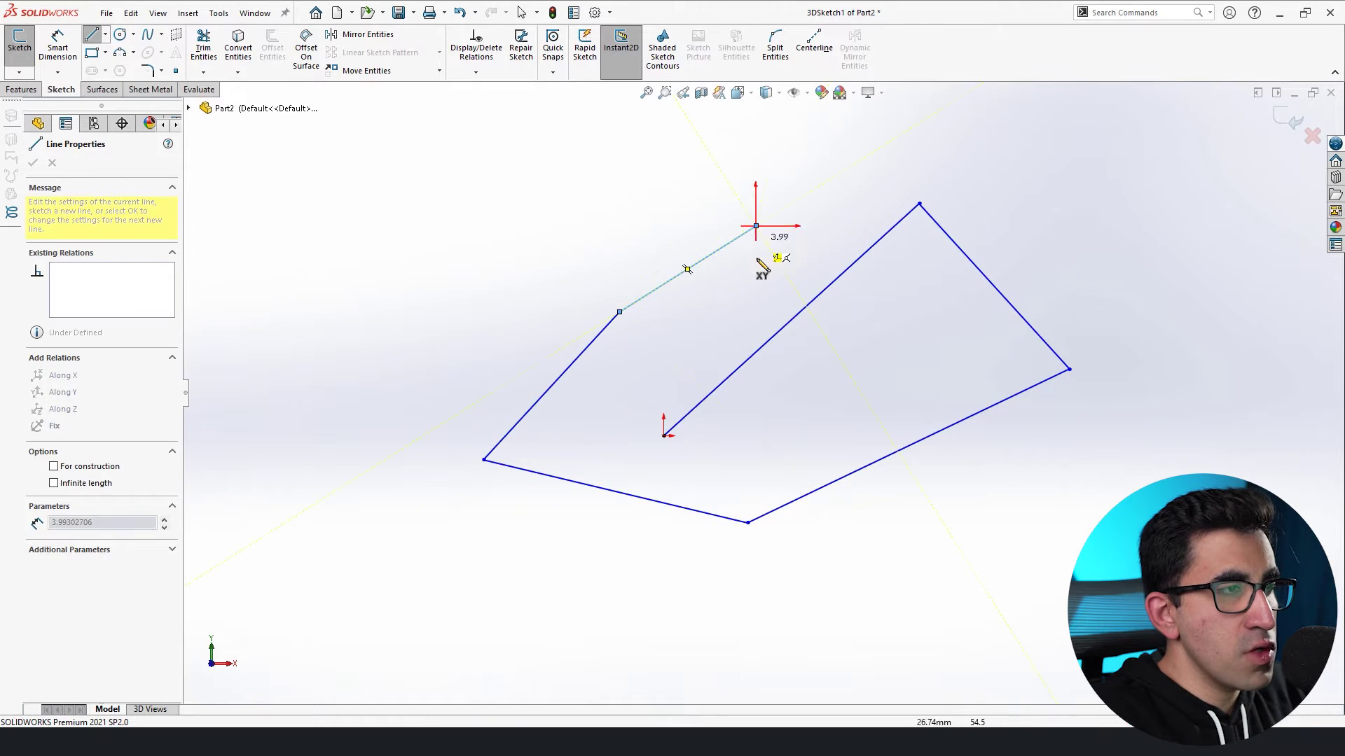
click(742, 279)
click(861, 172)
click(934, 126)
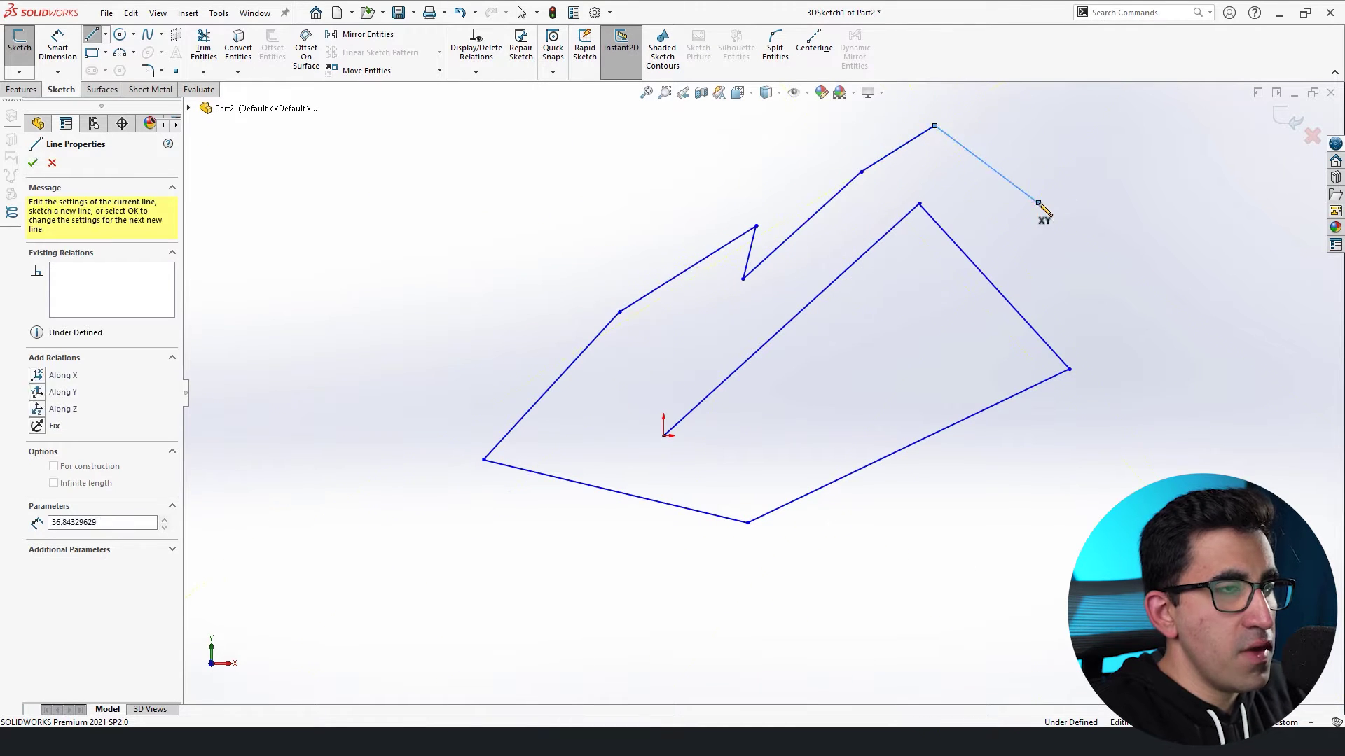
click(1038, 203)
click(1180, 387)
key(Escape)
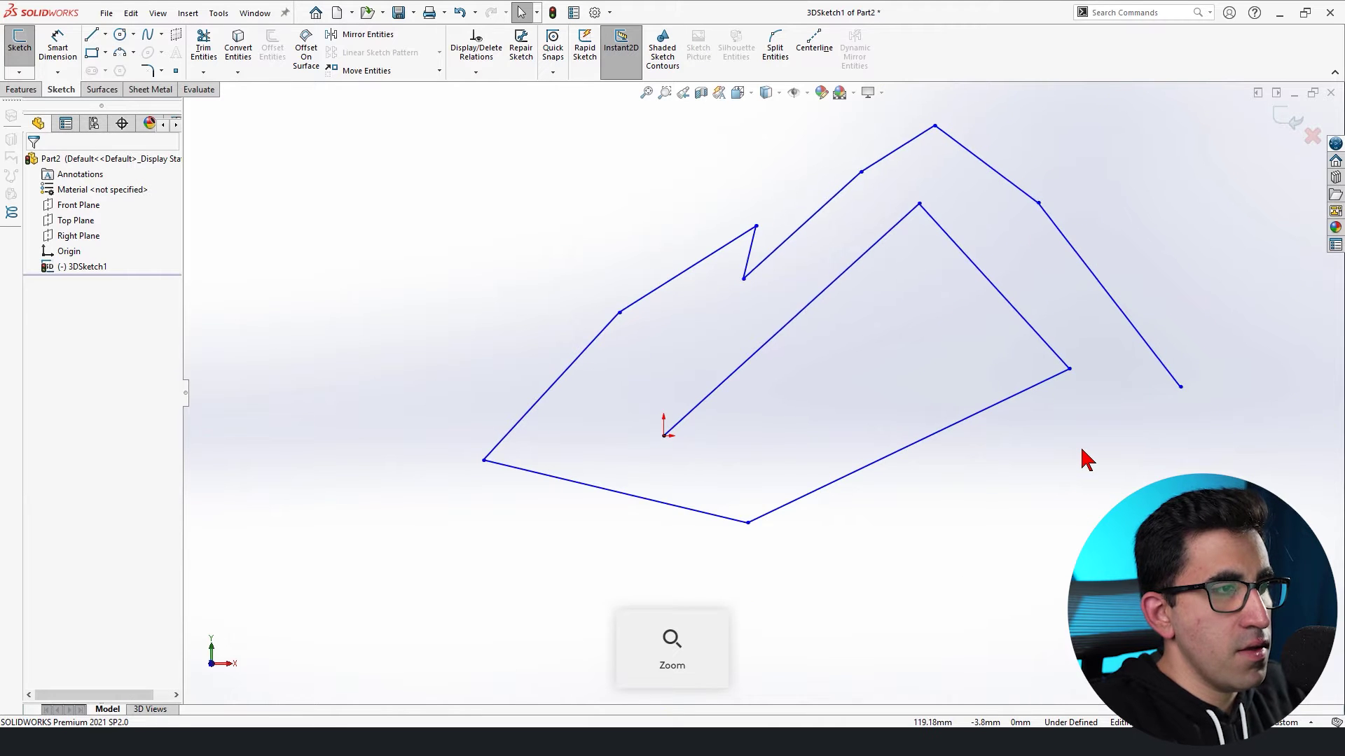
key(ctrl+4)
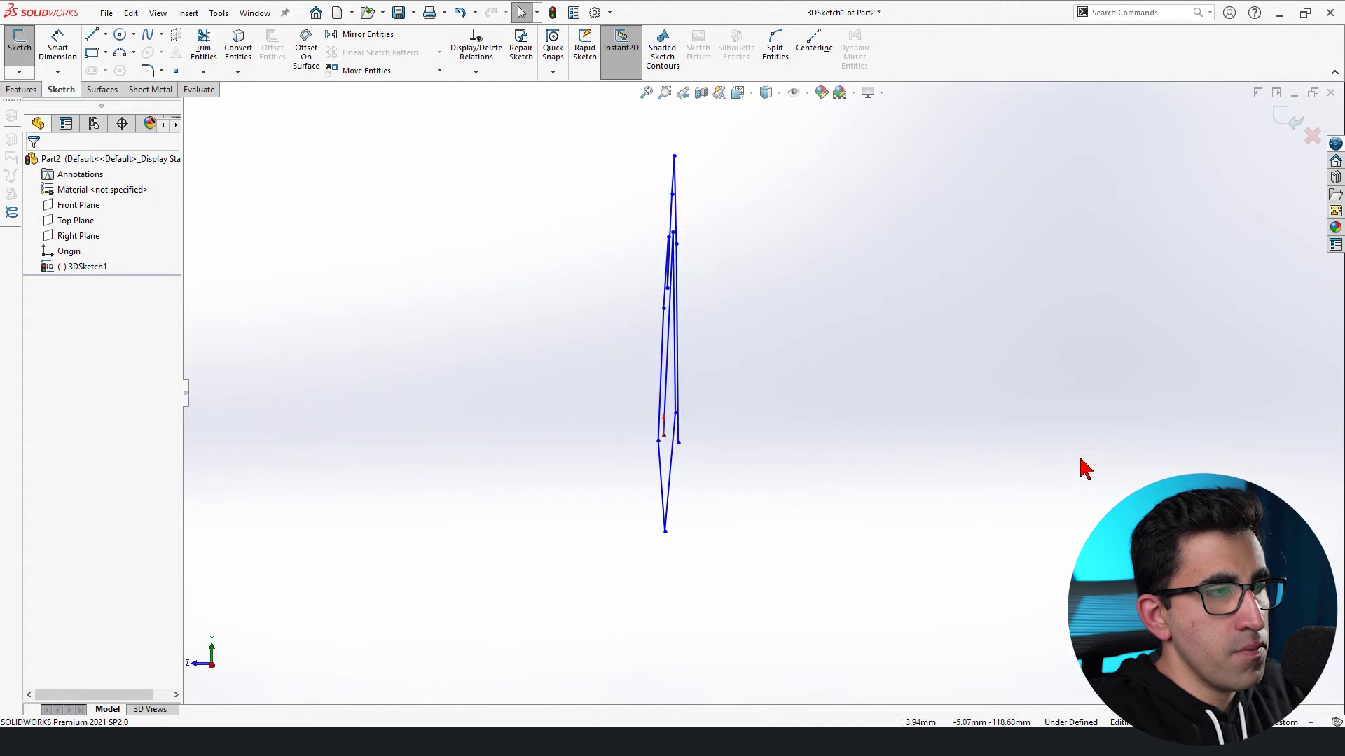
key(space)
key(ctrl+1)
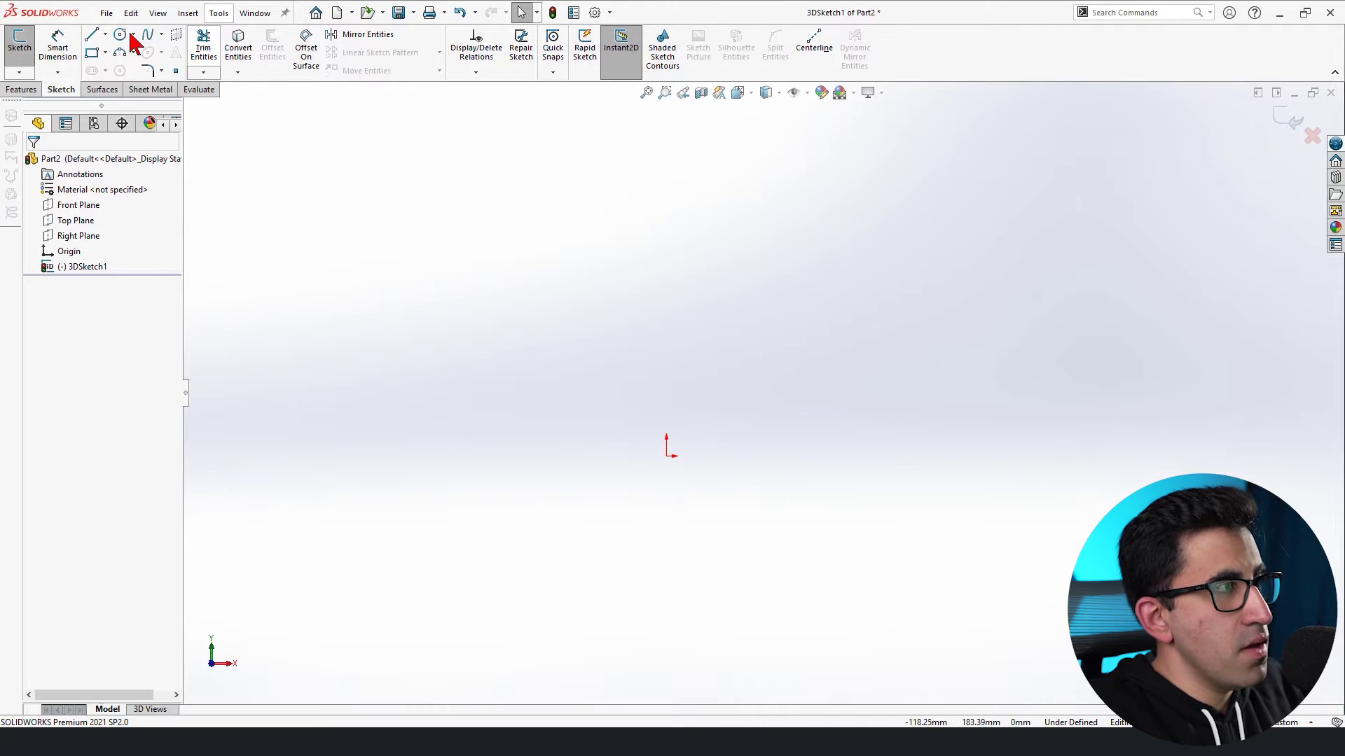
Draw the first line from the origin up to the right, then switch sketching to the YZ plane.
click(92, 35)
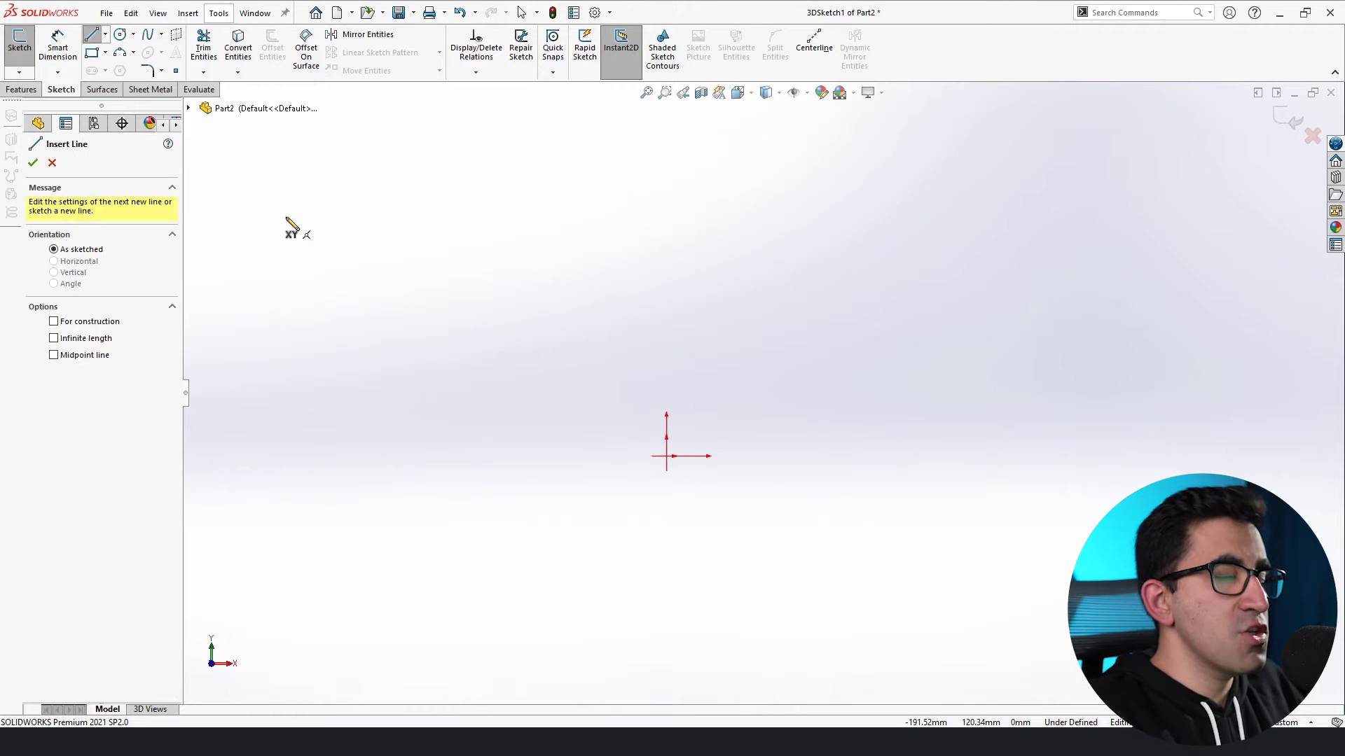
click(667, 456)
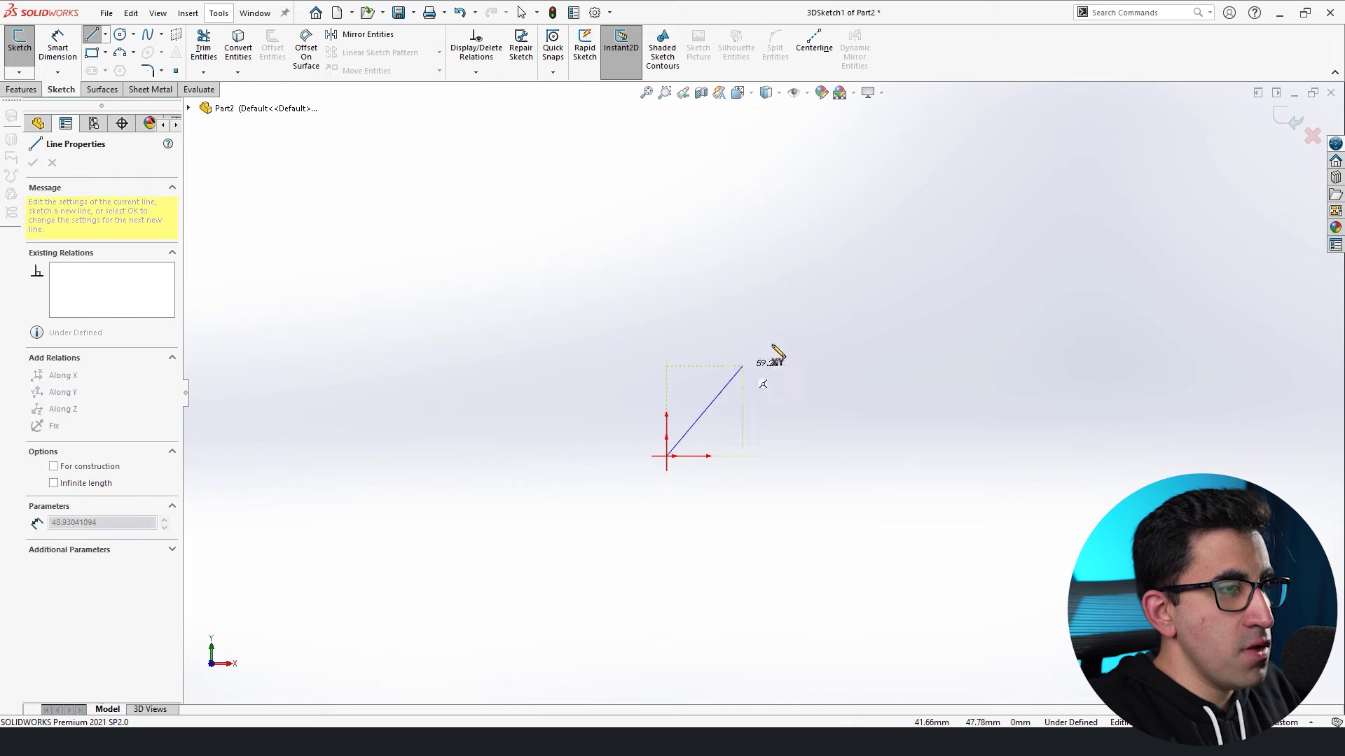
click(926, 218)
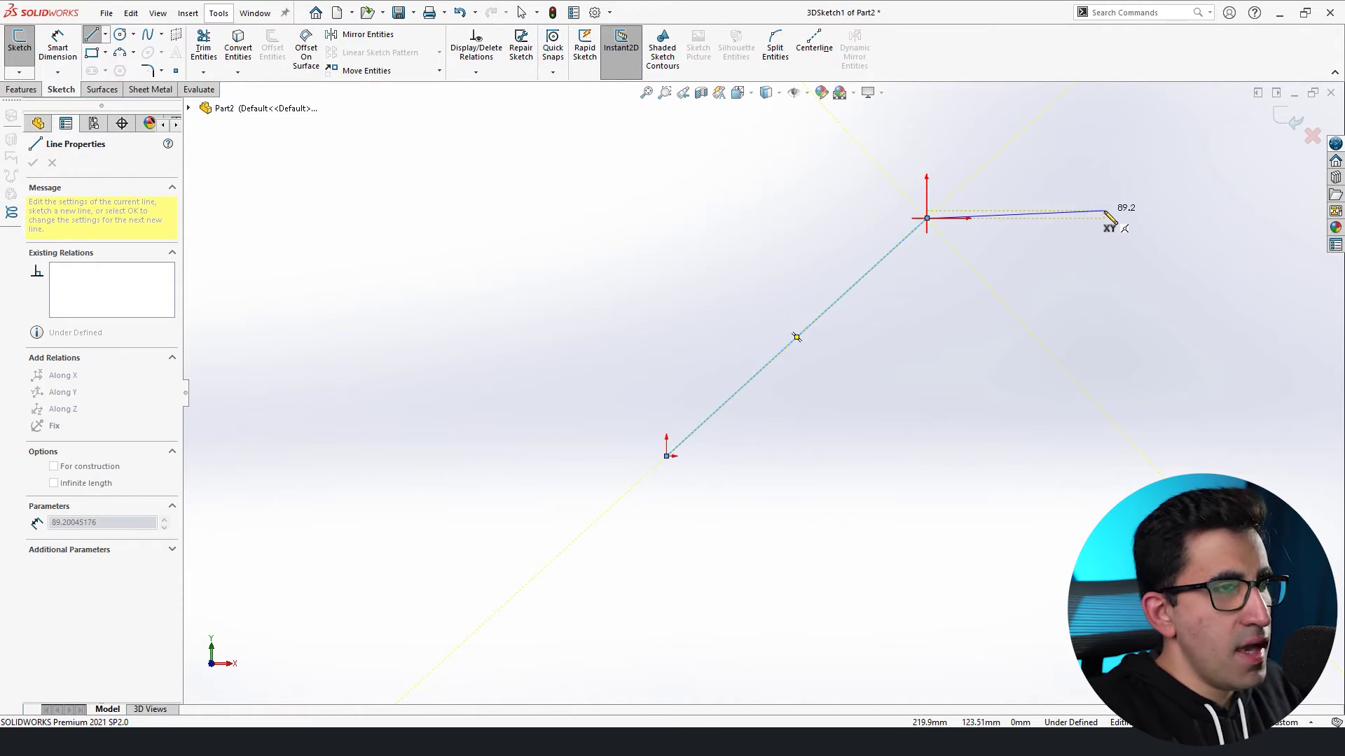
key(ctrl+4)
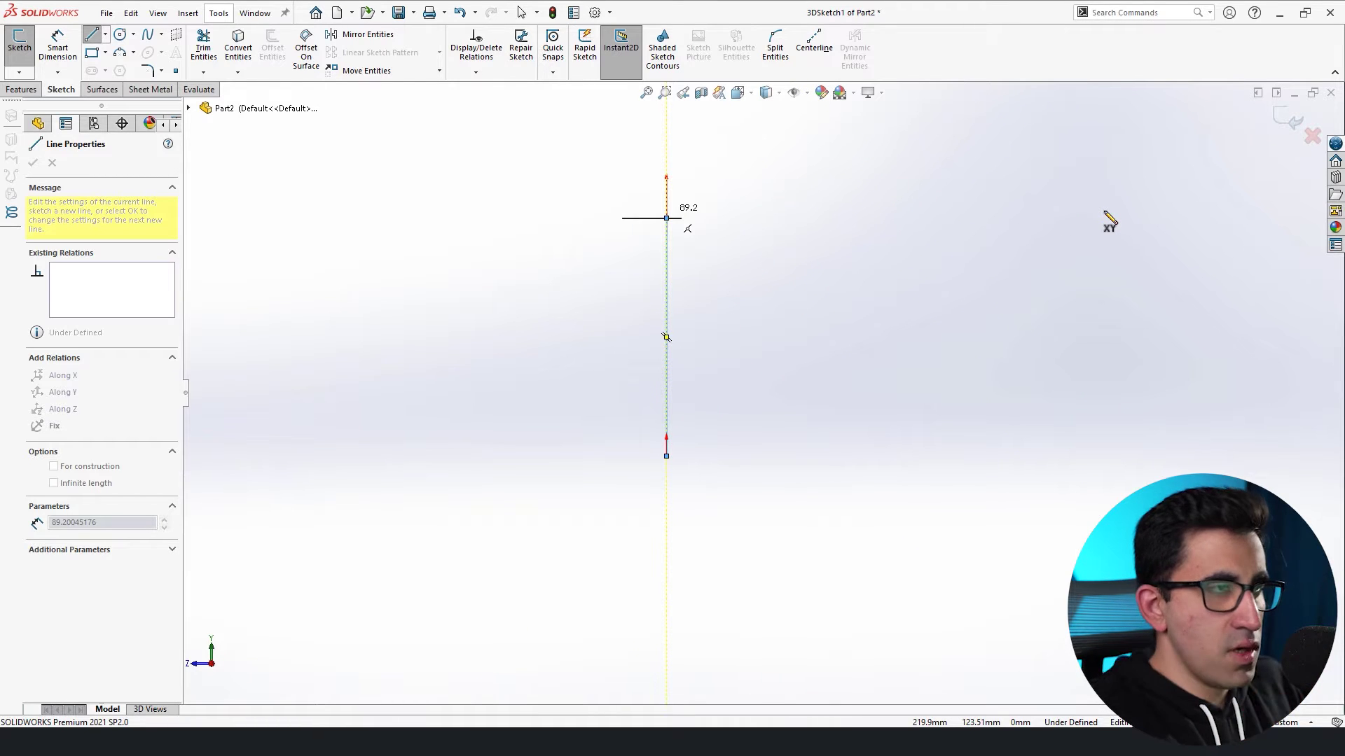
key(Tab)
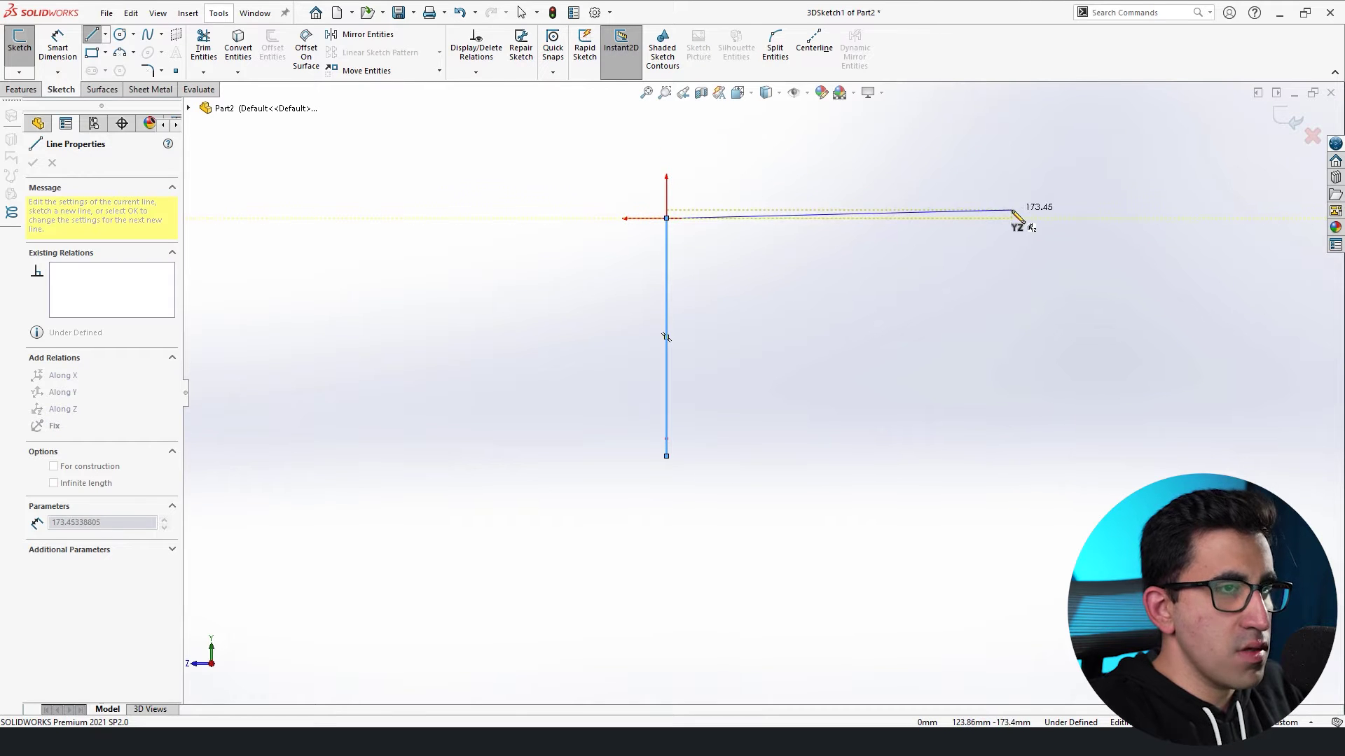
Draw the top, vertical and bottom lines and close the loop on the starting point.
click(909, 217)
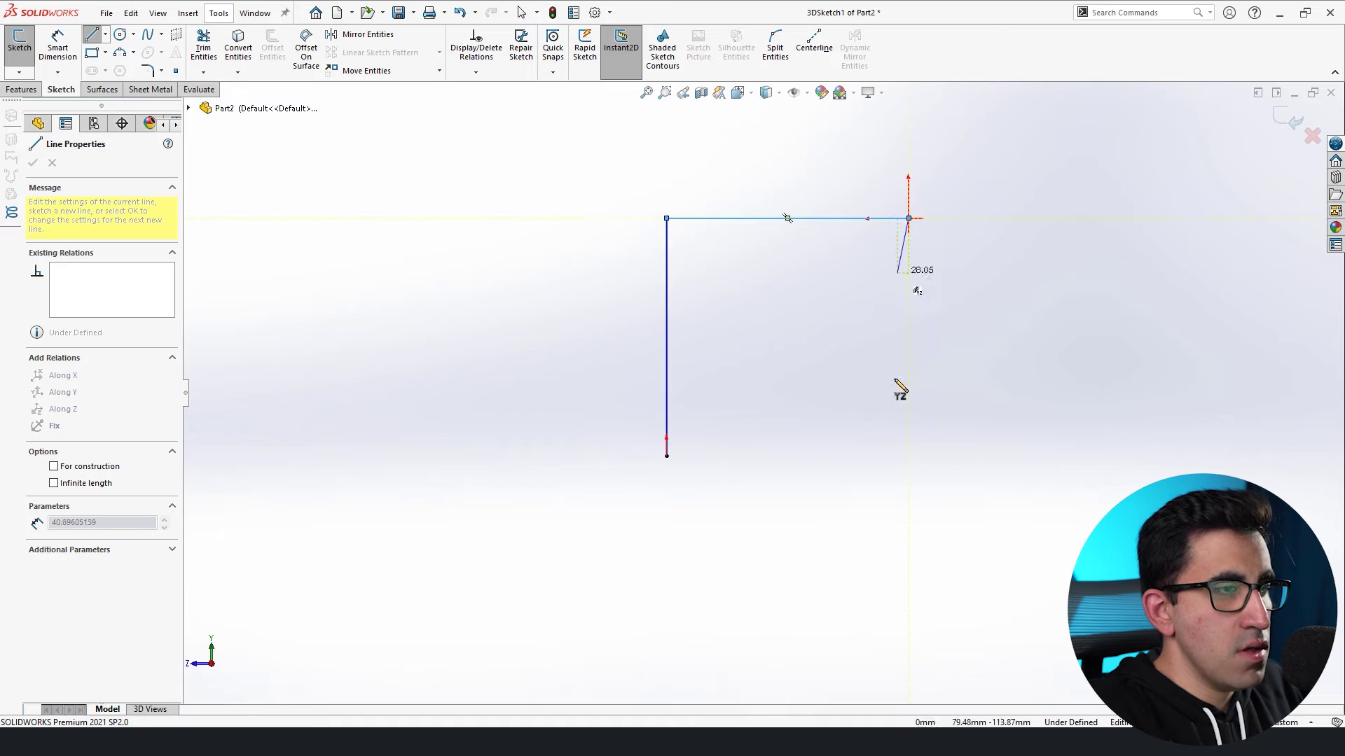
click(909, 456)
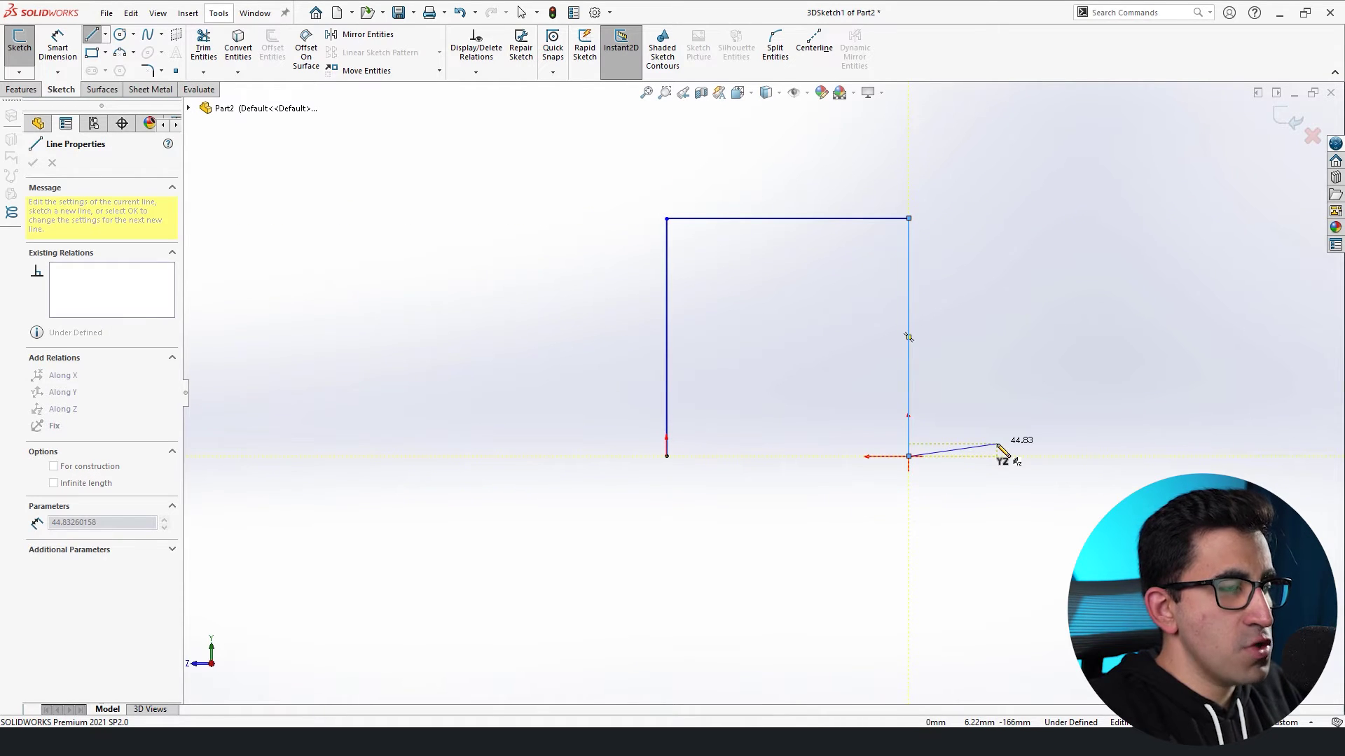
key(ctrl+2)
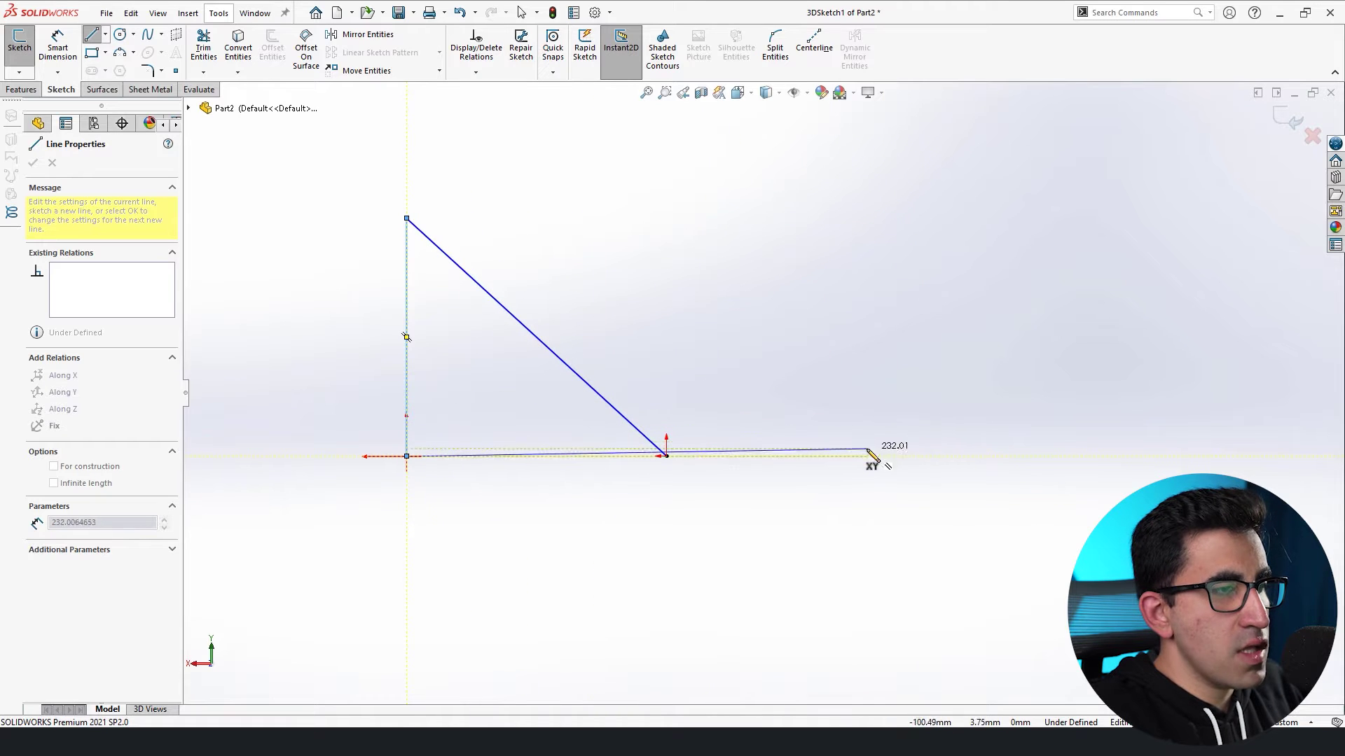
click(749, 457)
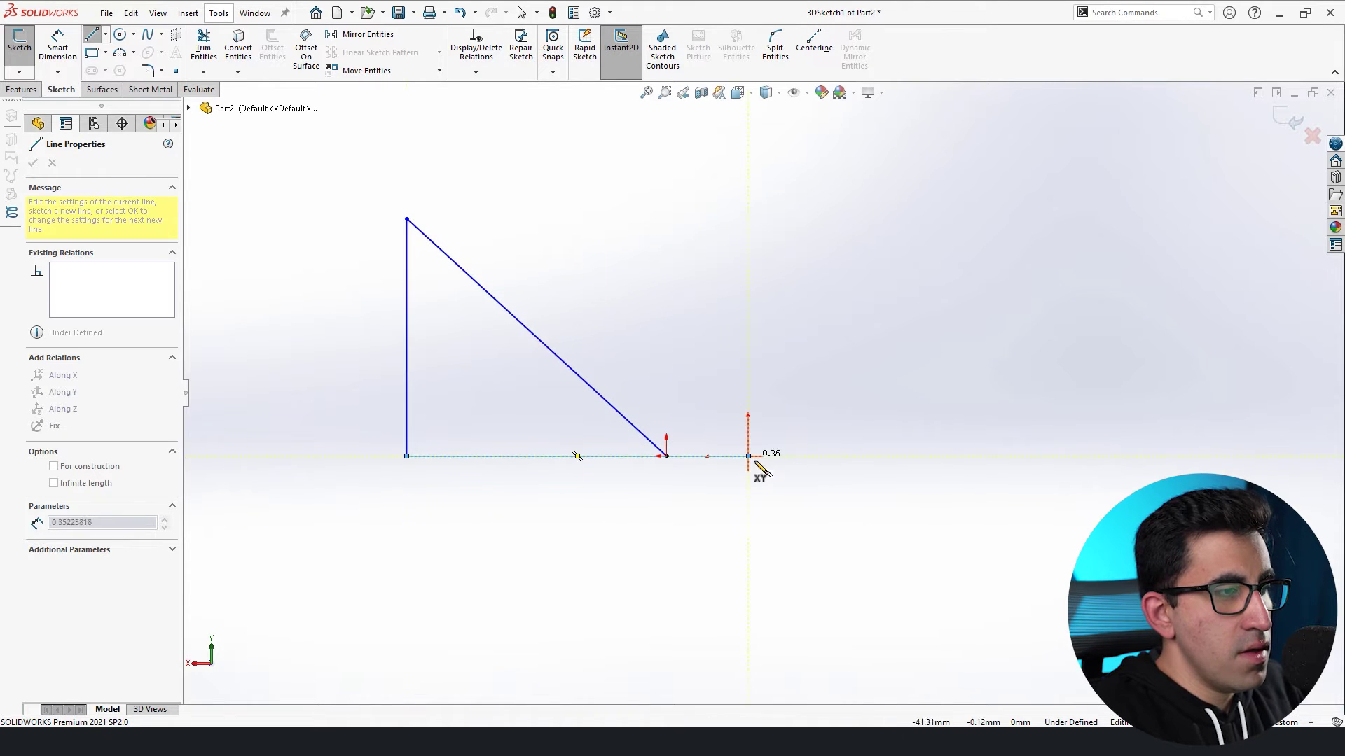
key(shift+Down)
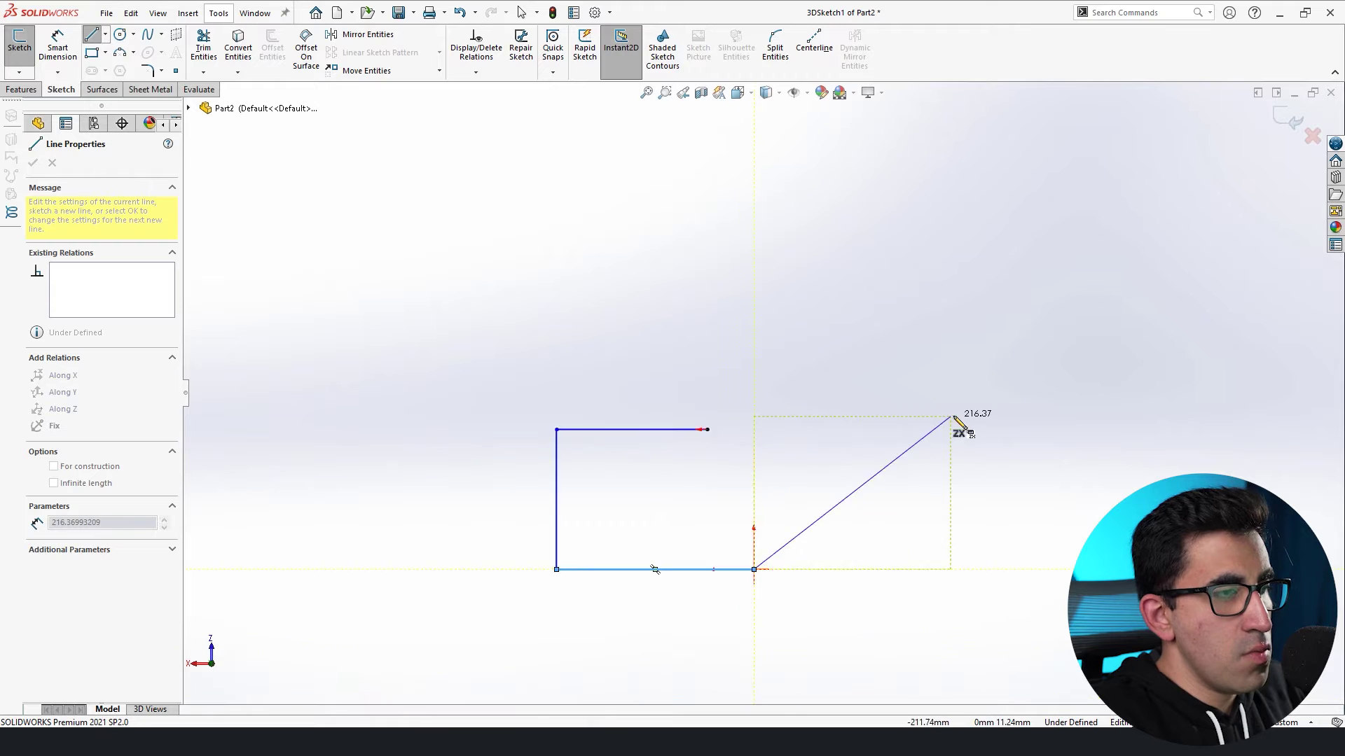
scroll(764, 417, down, 3)
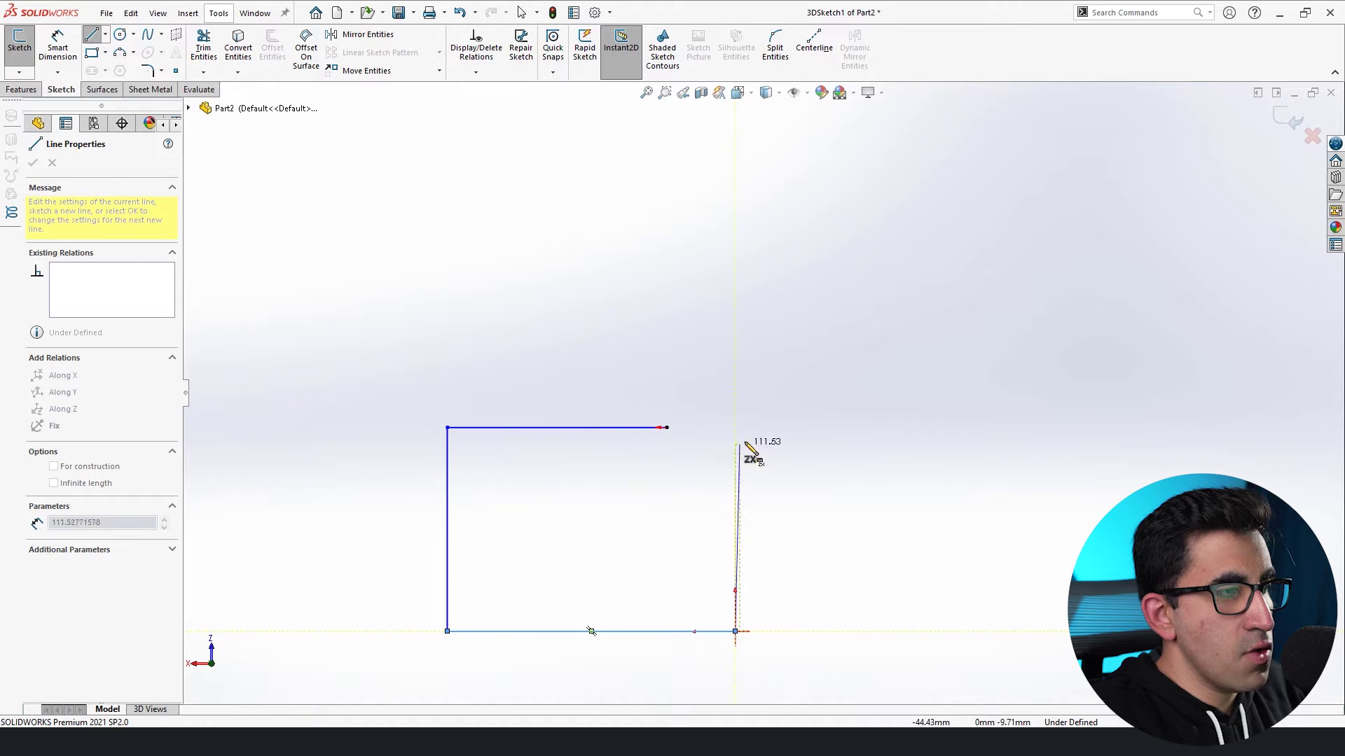
click(666, 427)
key(Escape)
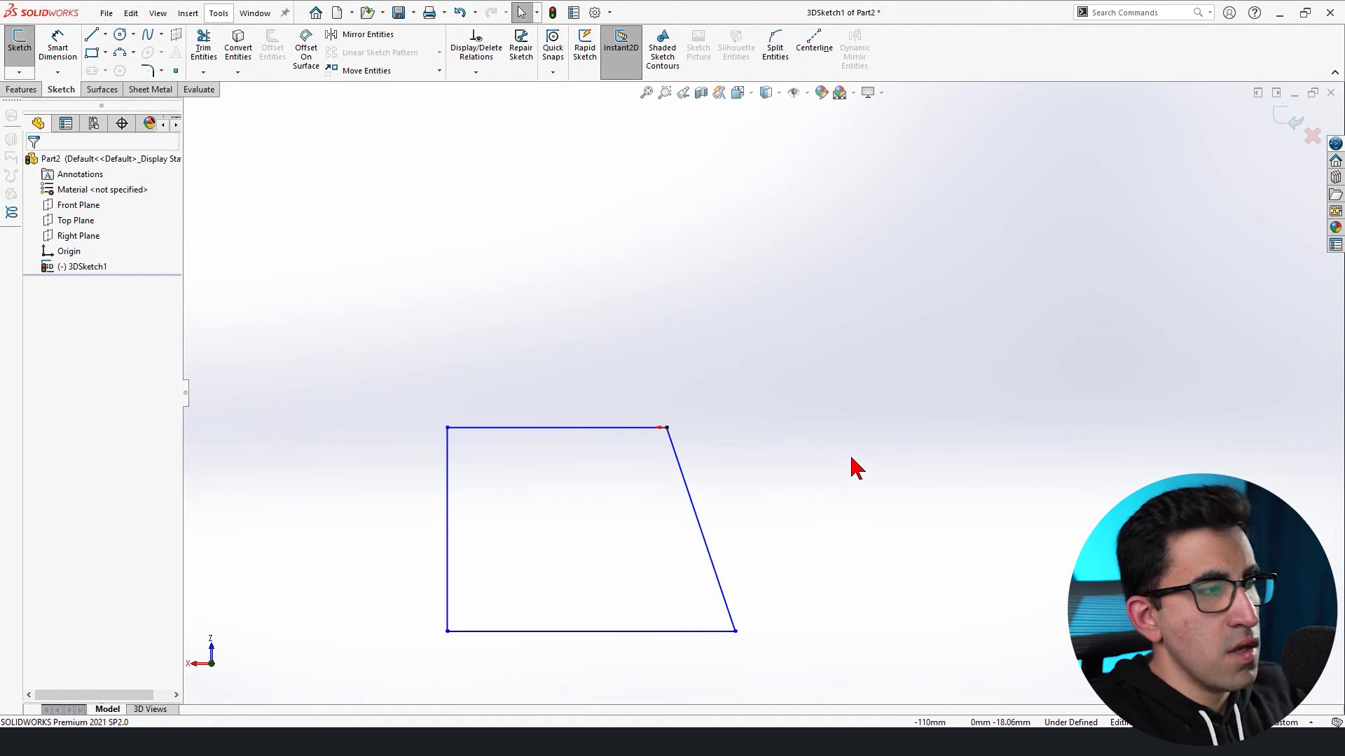
Orbit the loop and apply 10 mm sketch fillets to its top and left corners.
key(Left)
key(Left)
key(Left)
key(Left)
key(Left)
key(Left)
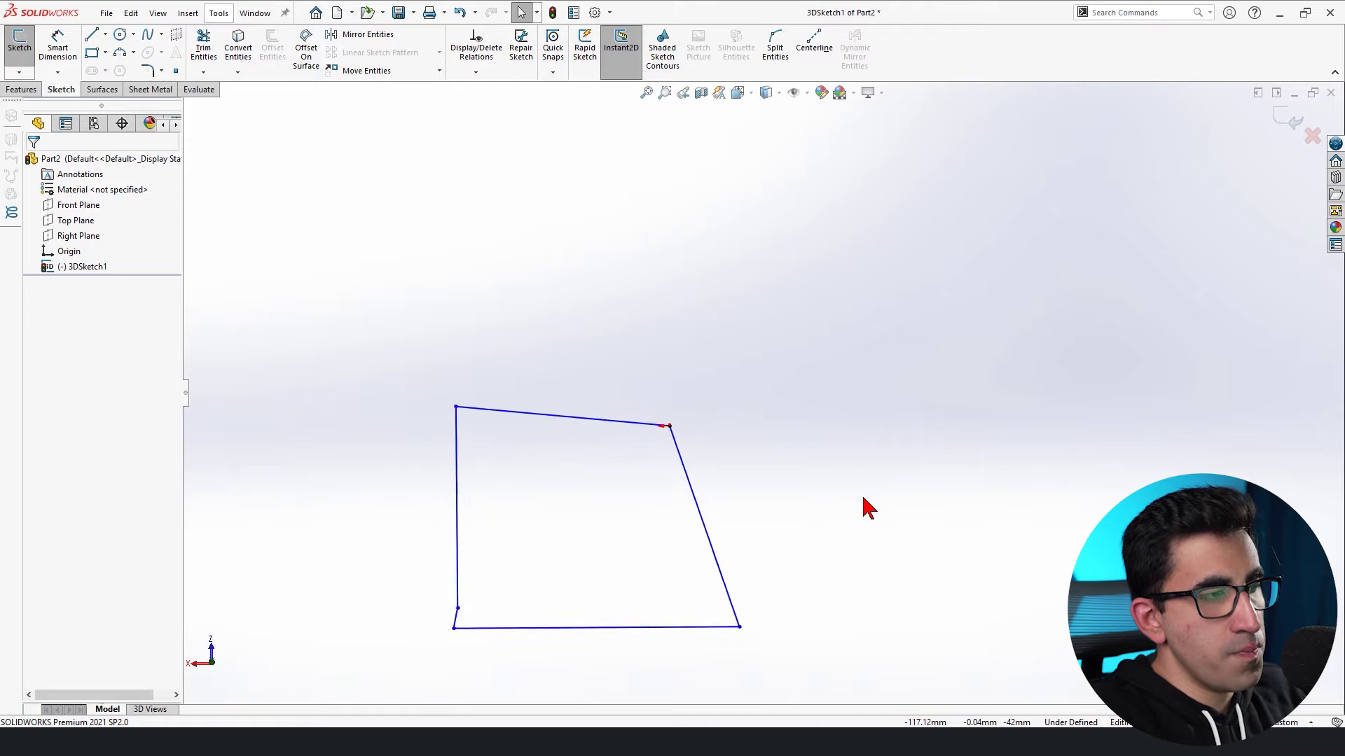
key(Left)
key(Left)
key(Left)
key(Left)
key(Left)
key(Left)
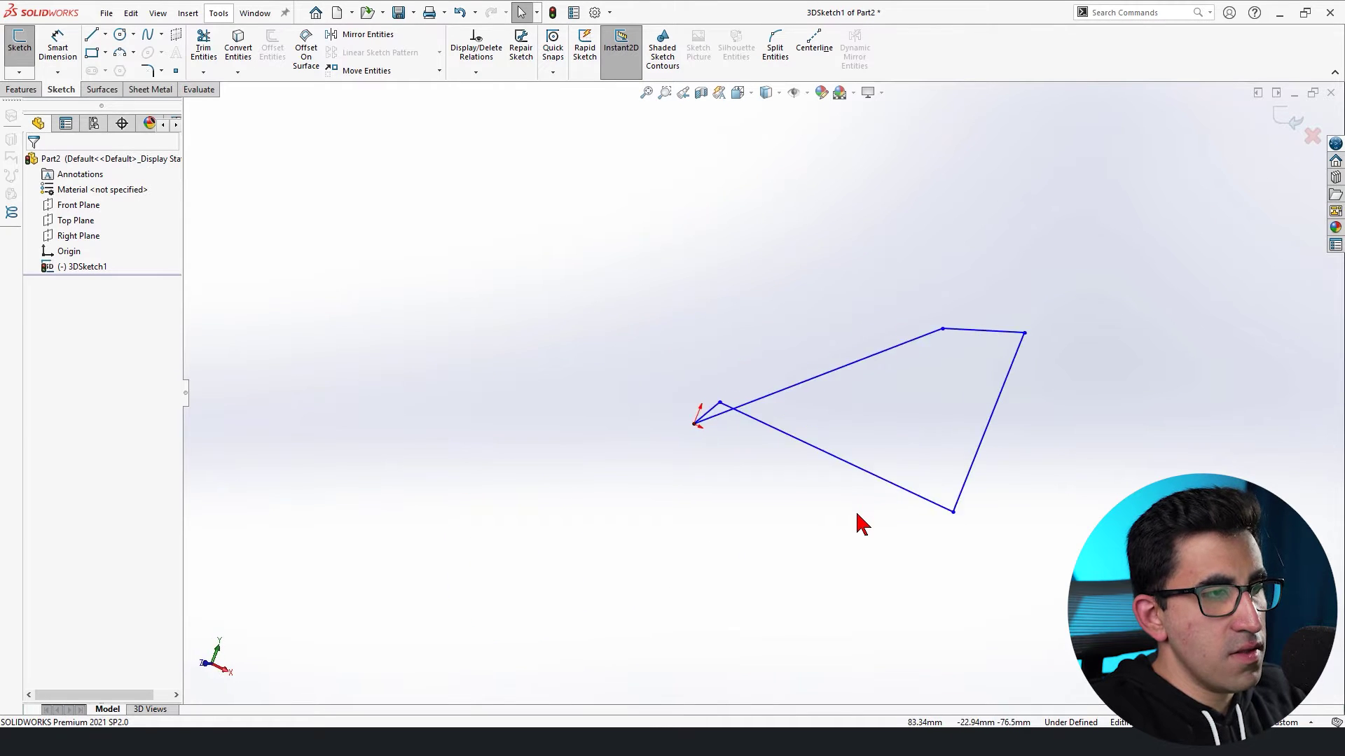
key(Left)
key(Left)
key(Left)
key(Left)
key(Left)
key(Left)
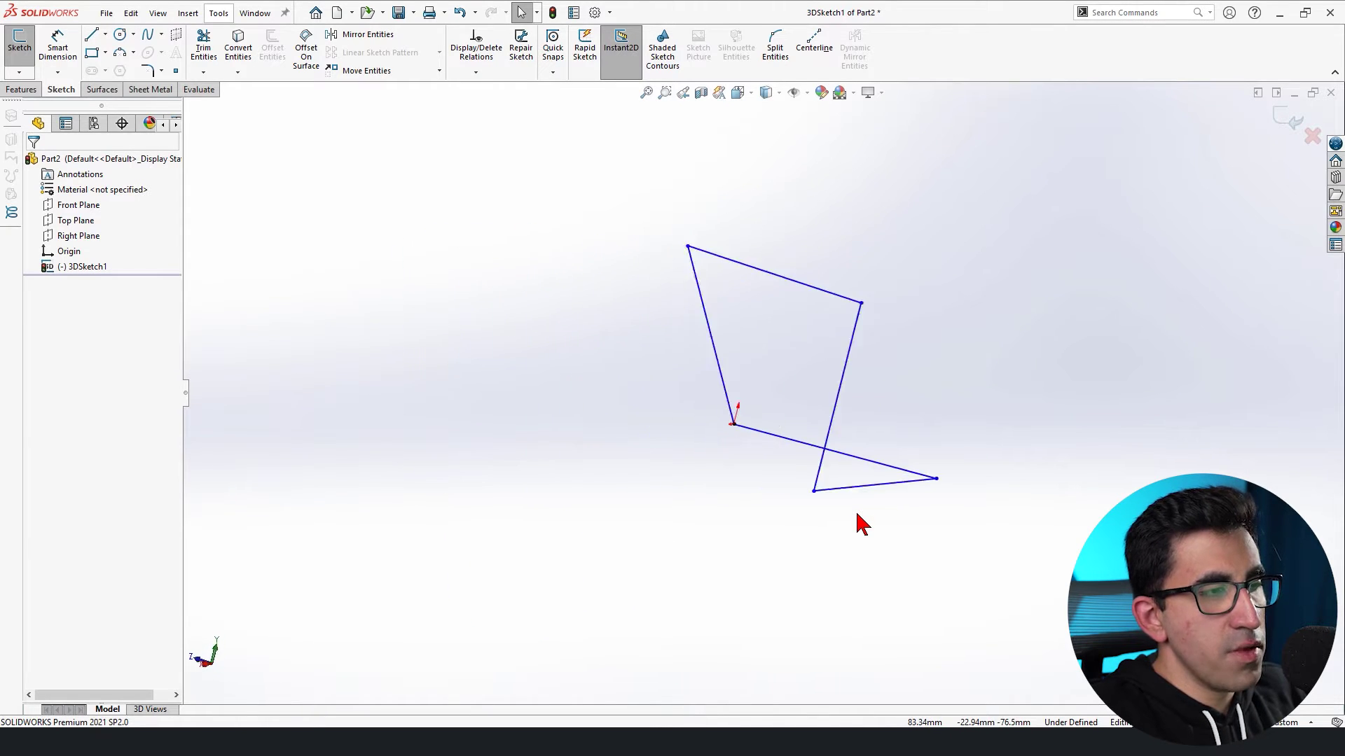
key(Left)
key(Left)
key(Left)
key(Left)
key(Left)
key(Left)
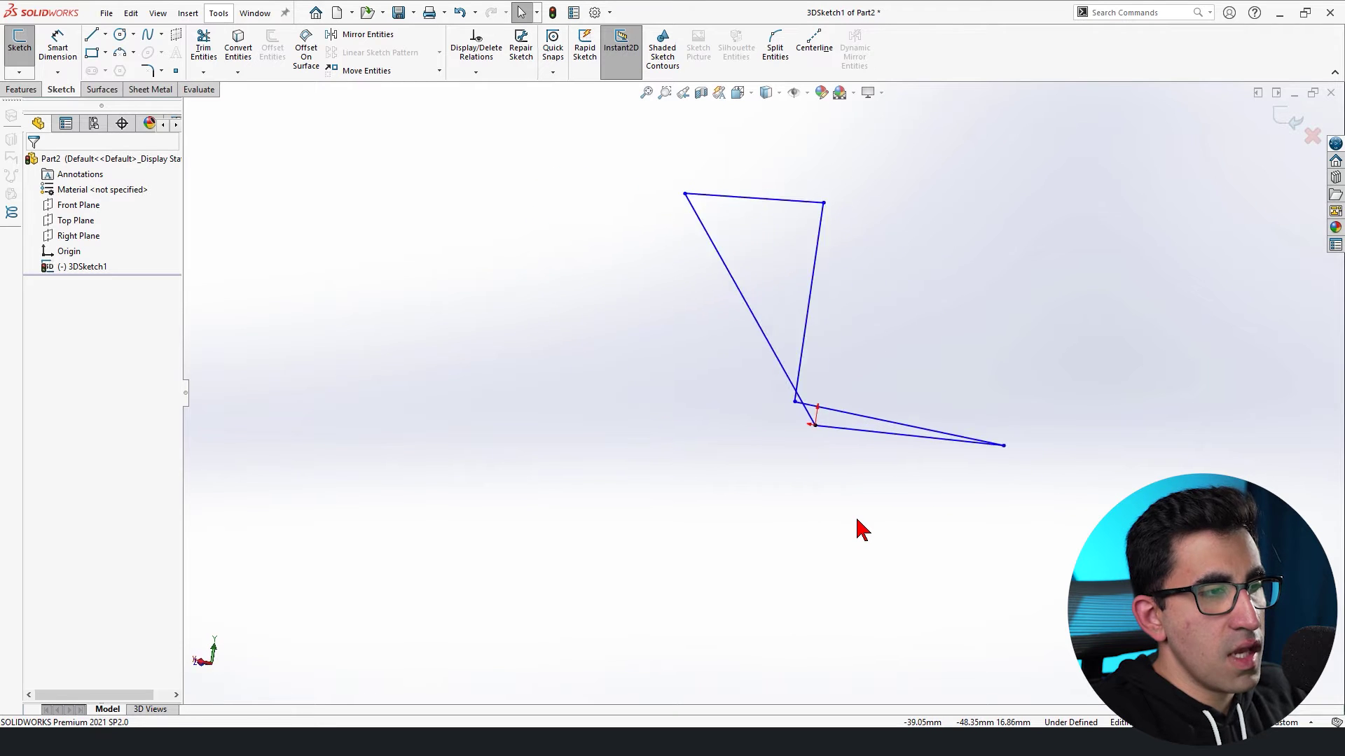
key(Left)
key(Left)
key(Left)
key(Left)
key(Left)
key(Left)
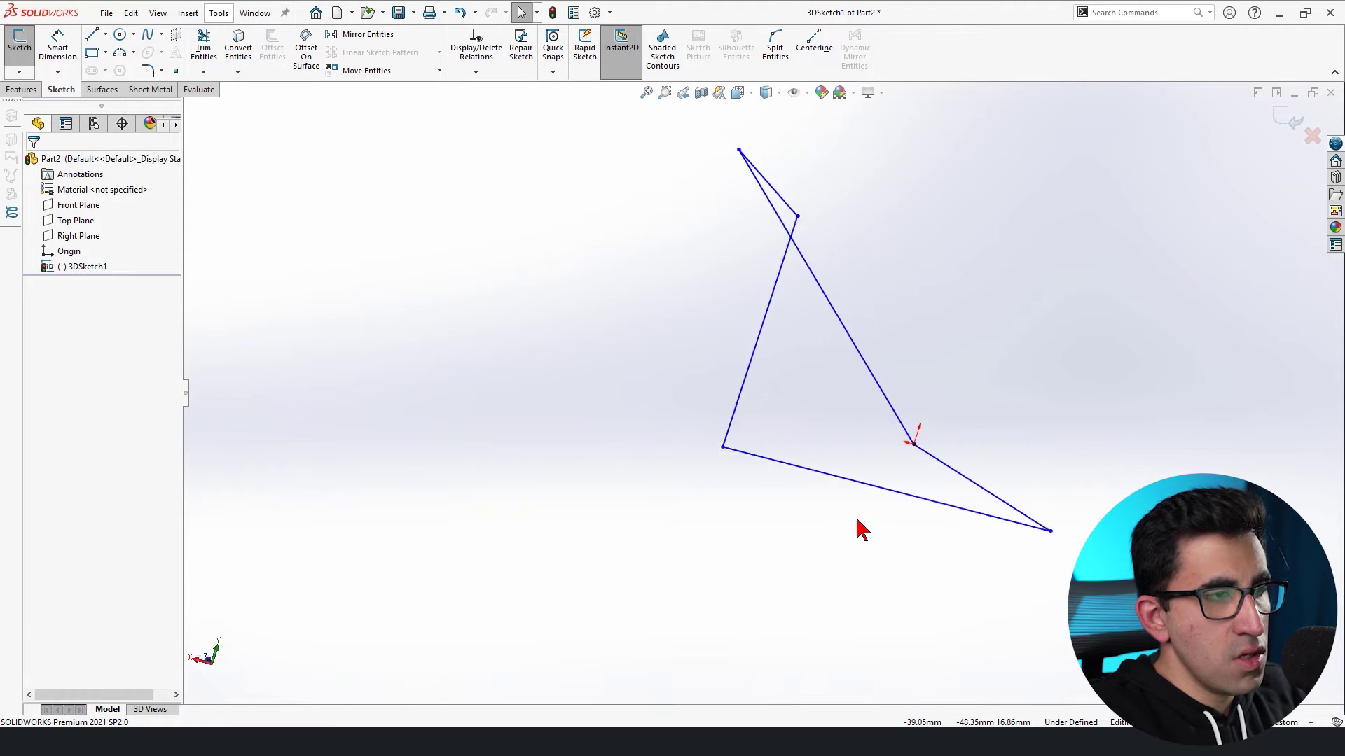
key(Left)
key(Left)
key(Left)
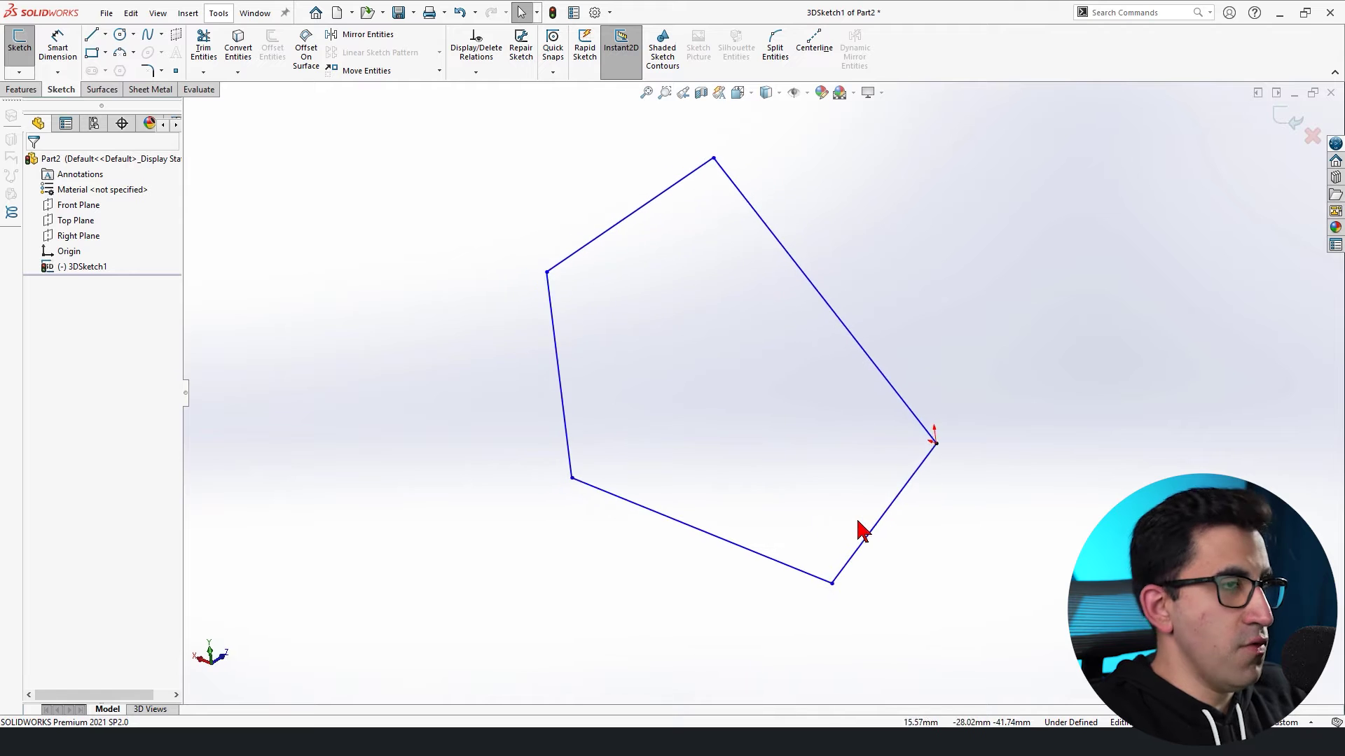
key(s)
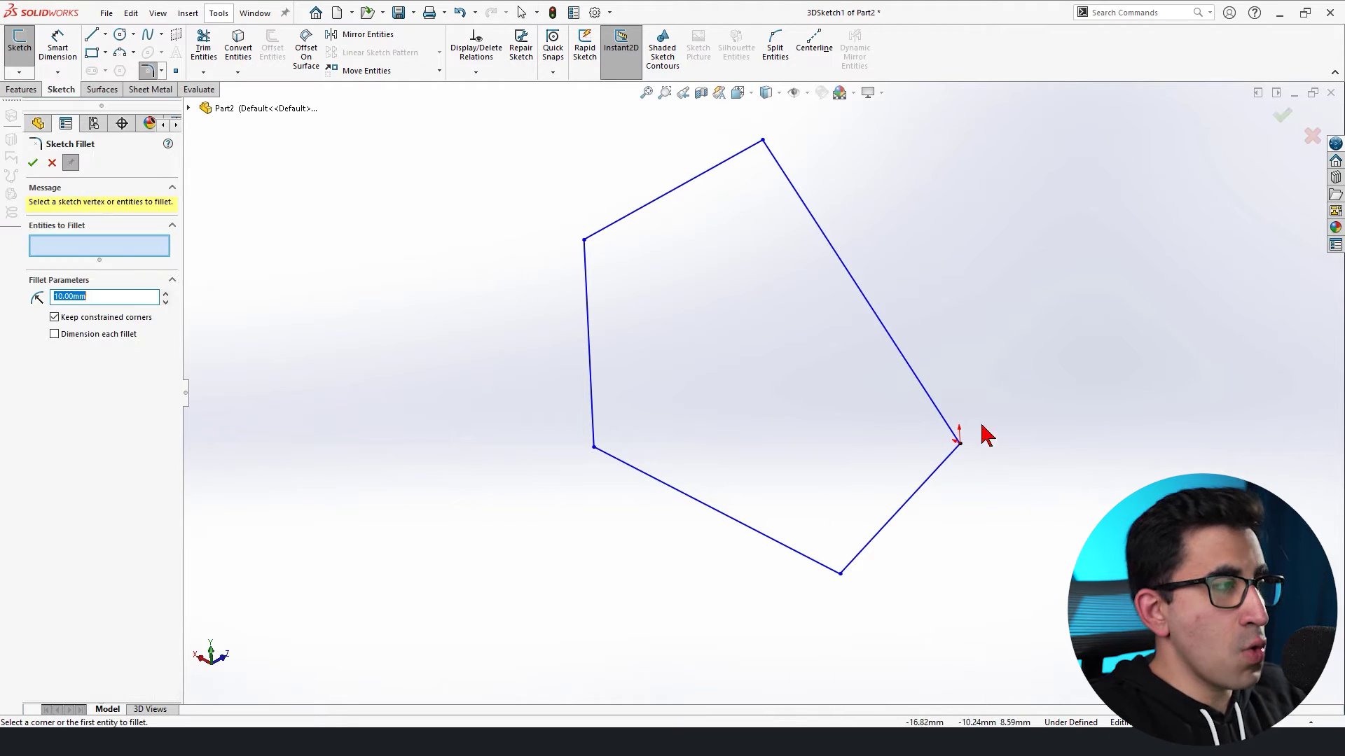
click(765, 141)
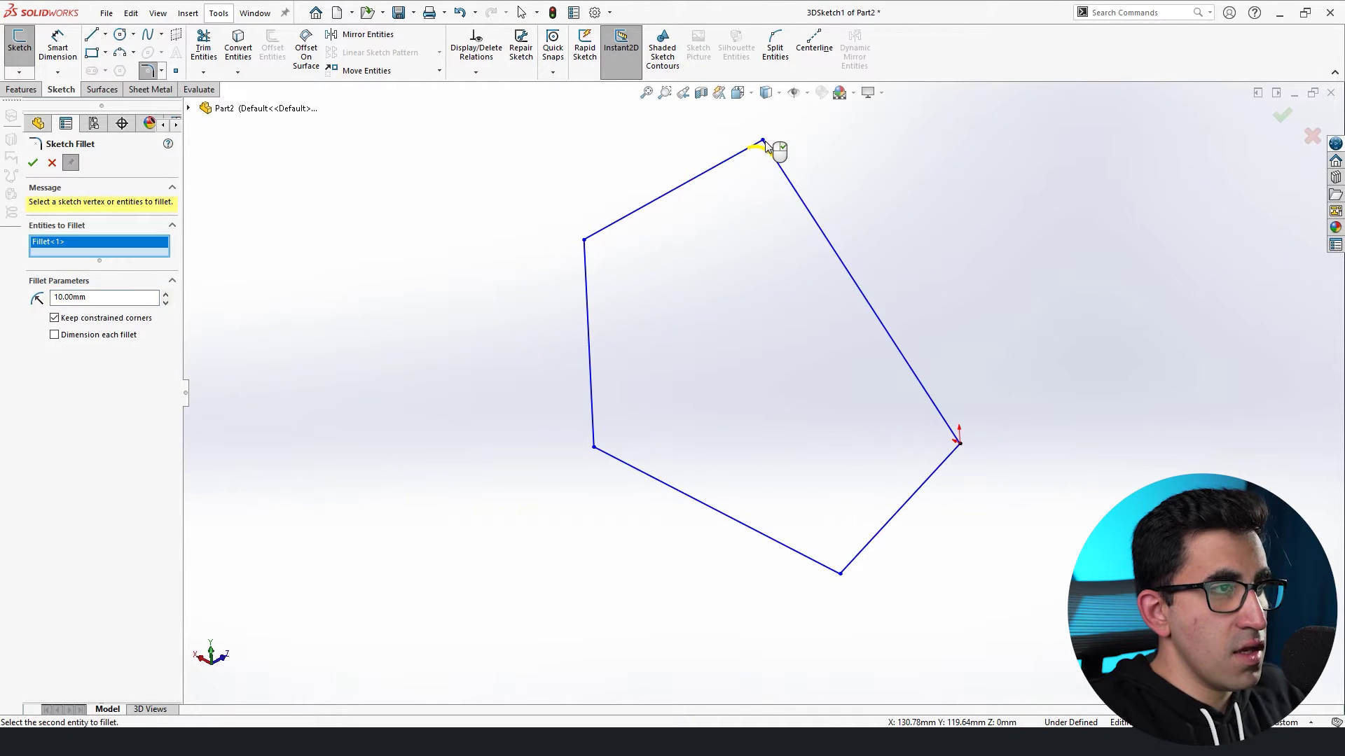
click(584, 240)
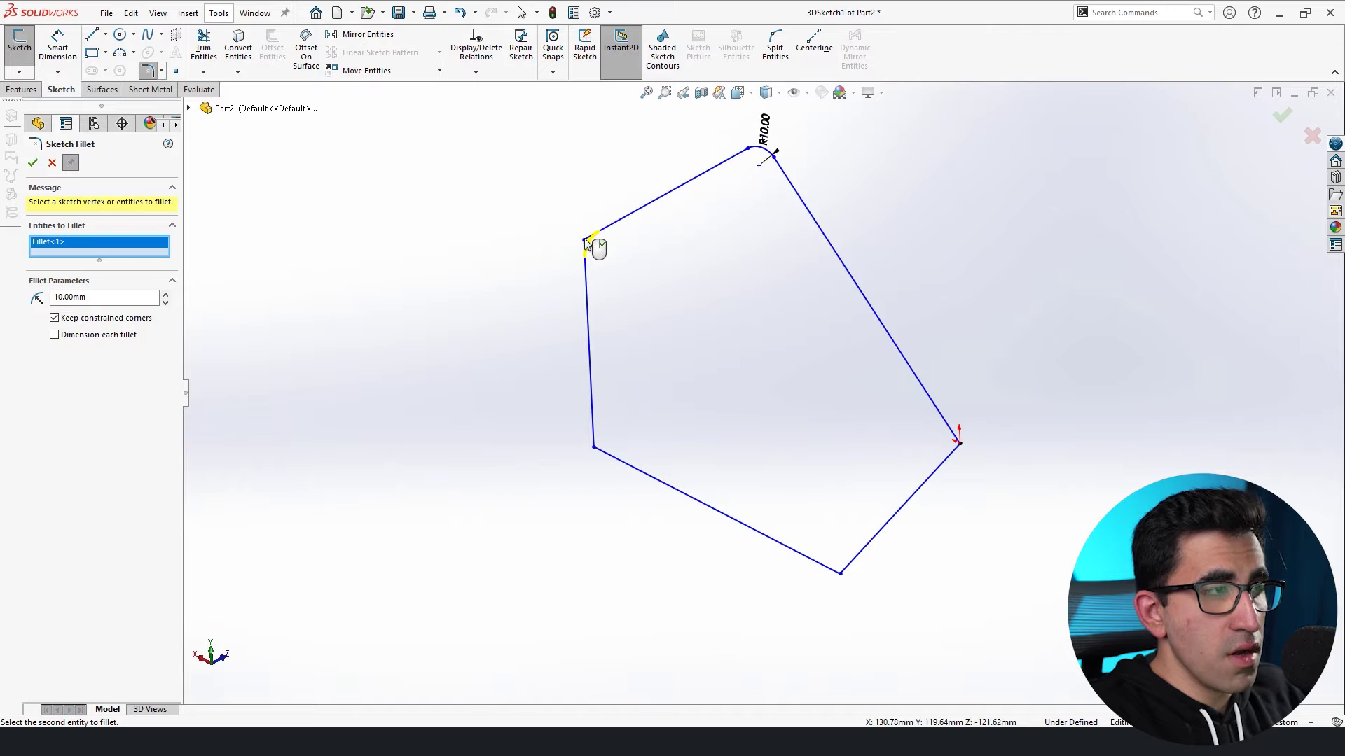
Fillet the lower-left, bottom and right corners as well and confirm the fillets.
click(594, 446)
click(841, 573)
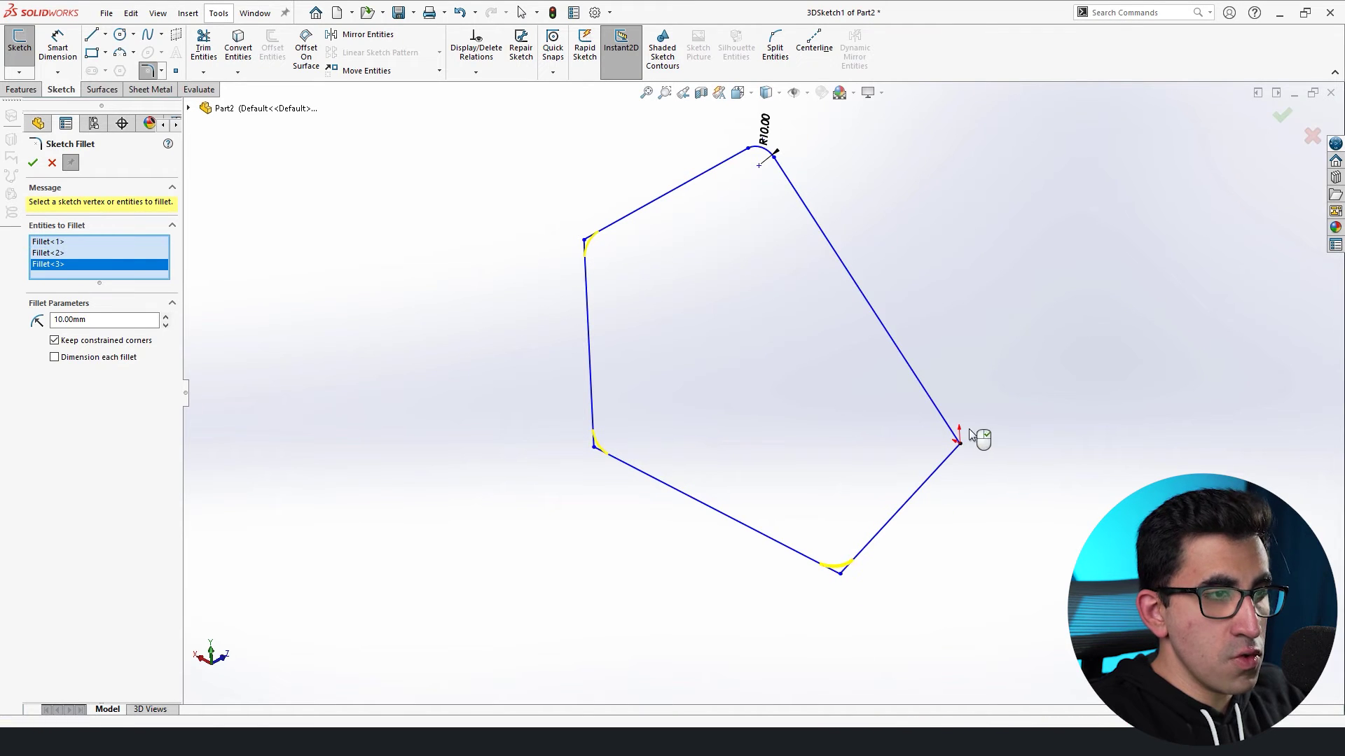
click(959, 443)
right_click(965, 450)
mouse_move(965, 450)
middle_down()
mouse_move(1096, 483)
mouse_move(888, 231)
mouse_move(909, 267)
mouse_move(886, 280)
middle_up()
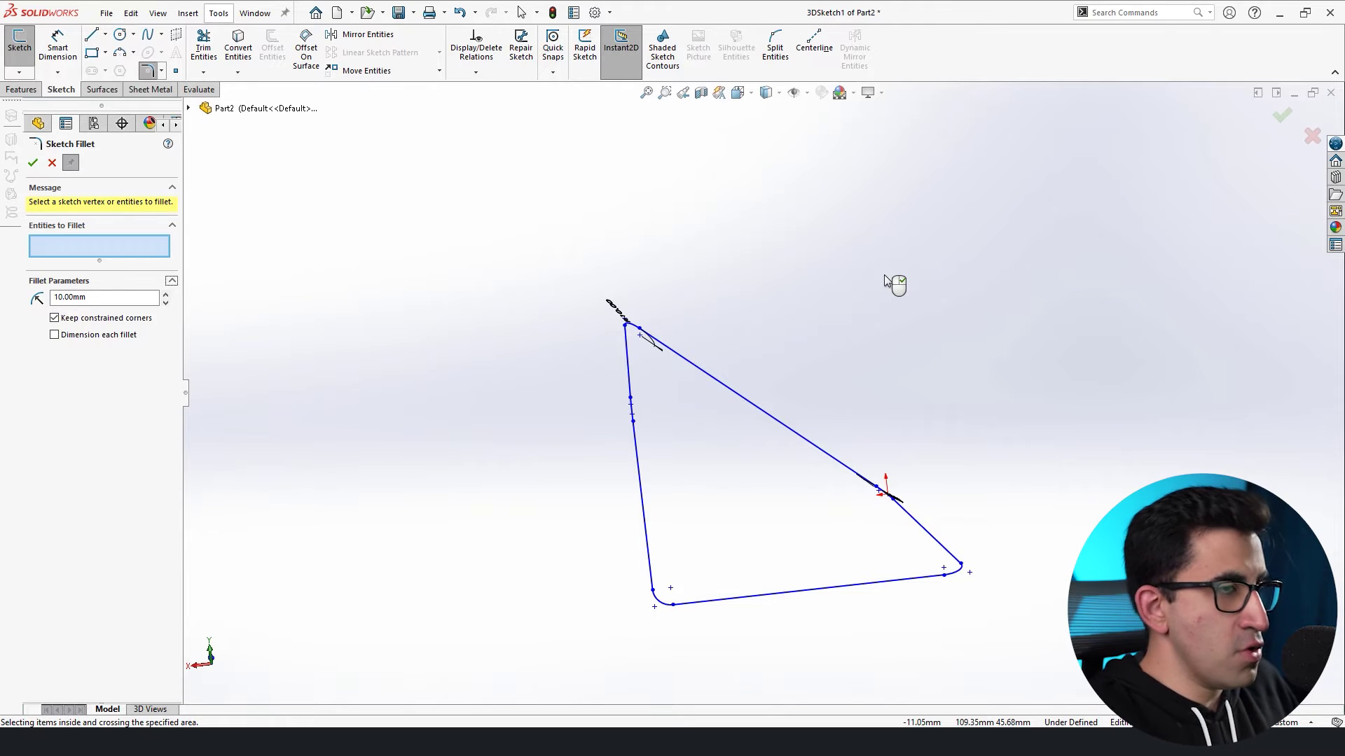
key(Escape)
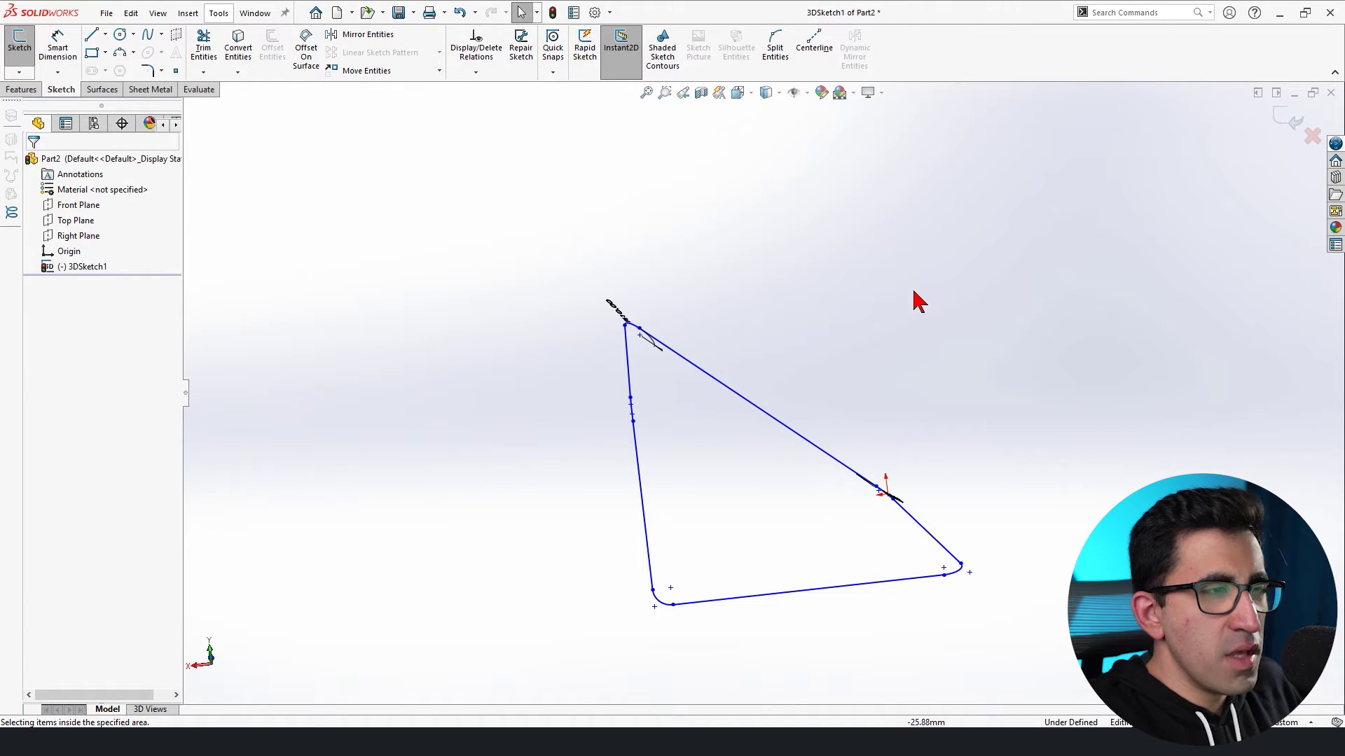
Switch to Part1 and rotate its finished sketch for comparison, then return to Part2.
key(ctrl+Tab)
key(Left)
key(Left)
key(Left)
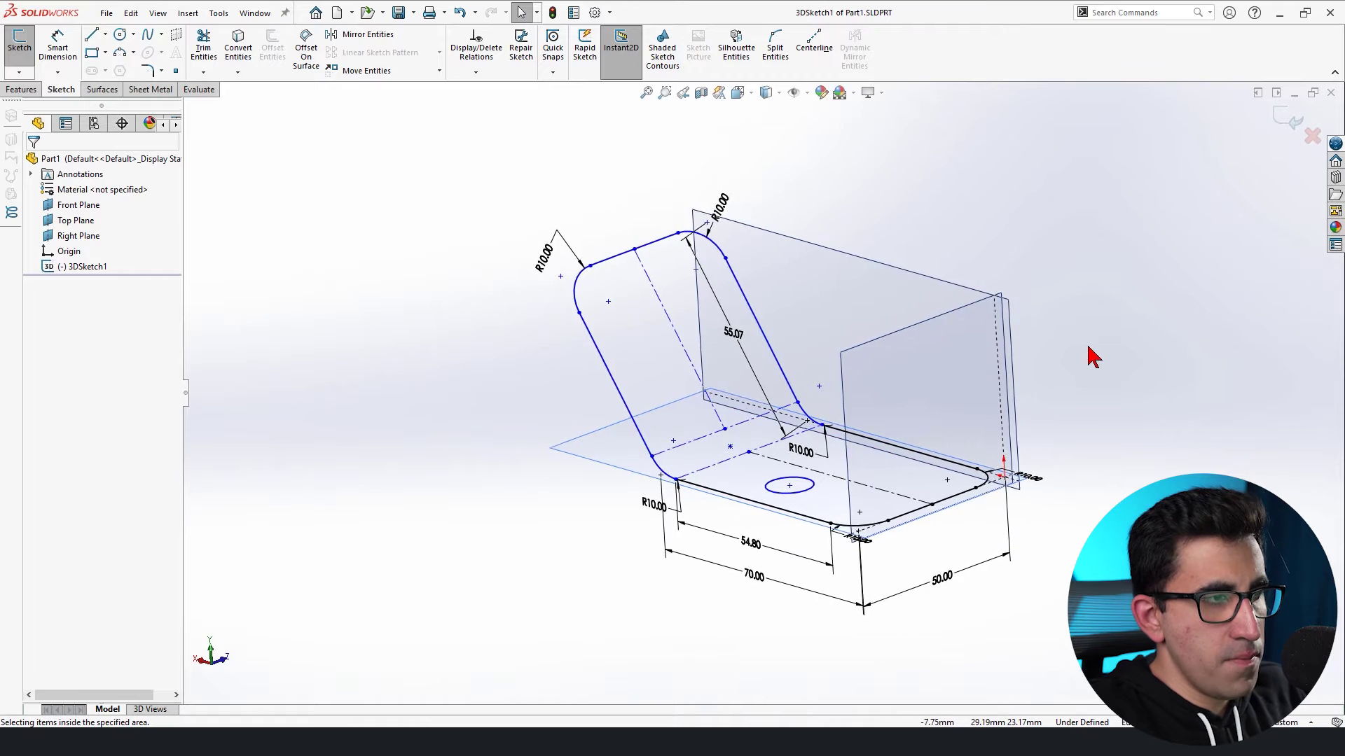
key(Up)
key(Up)
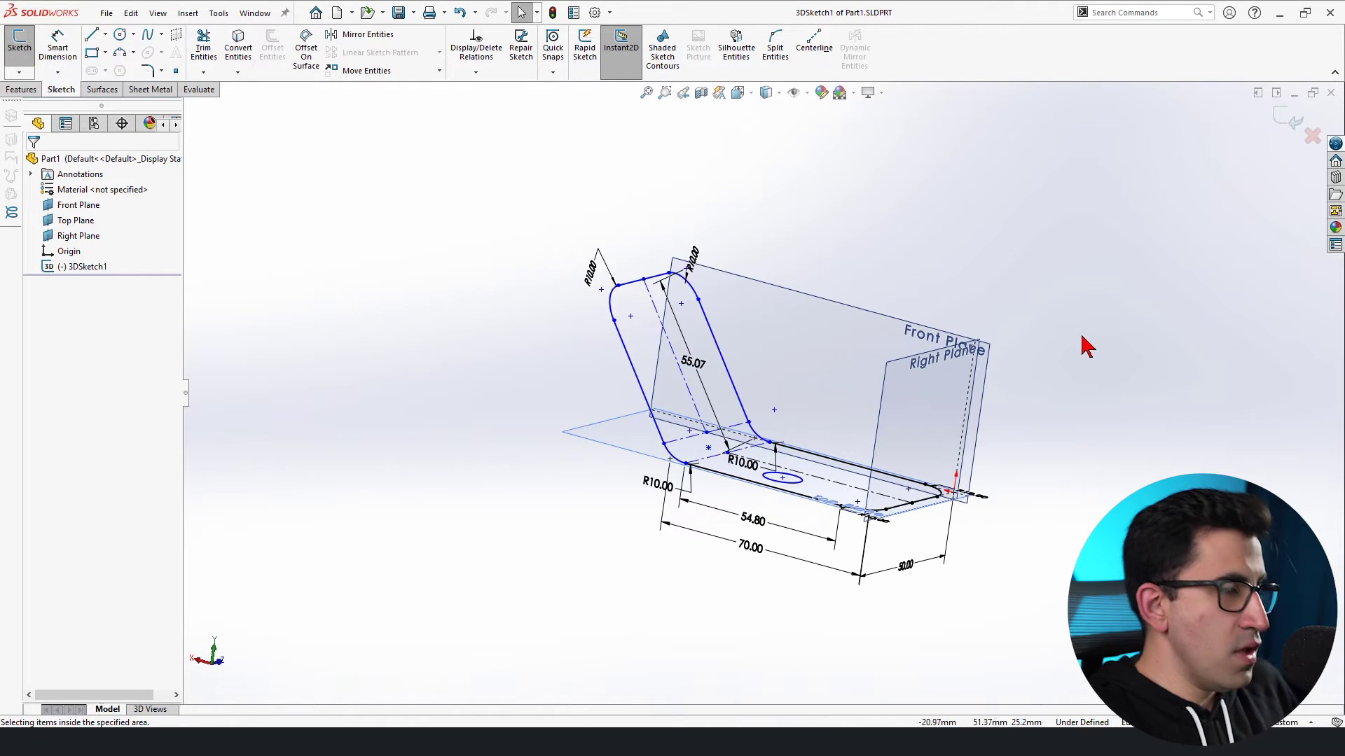
key(ctrl+Tab)
Box-select and delete every entity in Part2's 3D sketch, then view it from Front.
mouse_move(1034, 218)
mouse_down()
mouse_move(528, 579)
mouse_move(384, 660)
mouse_move(424, 648)
mouse_up()
key(Delete)
key(space)
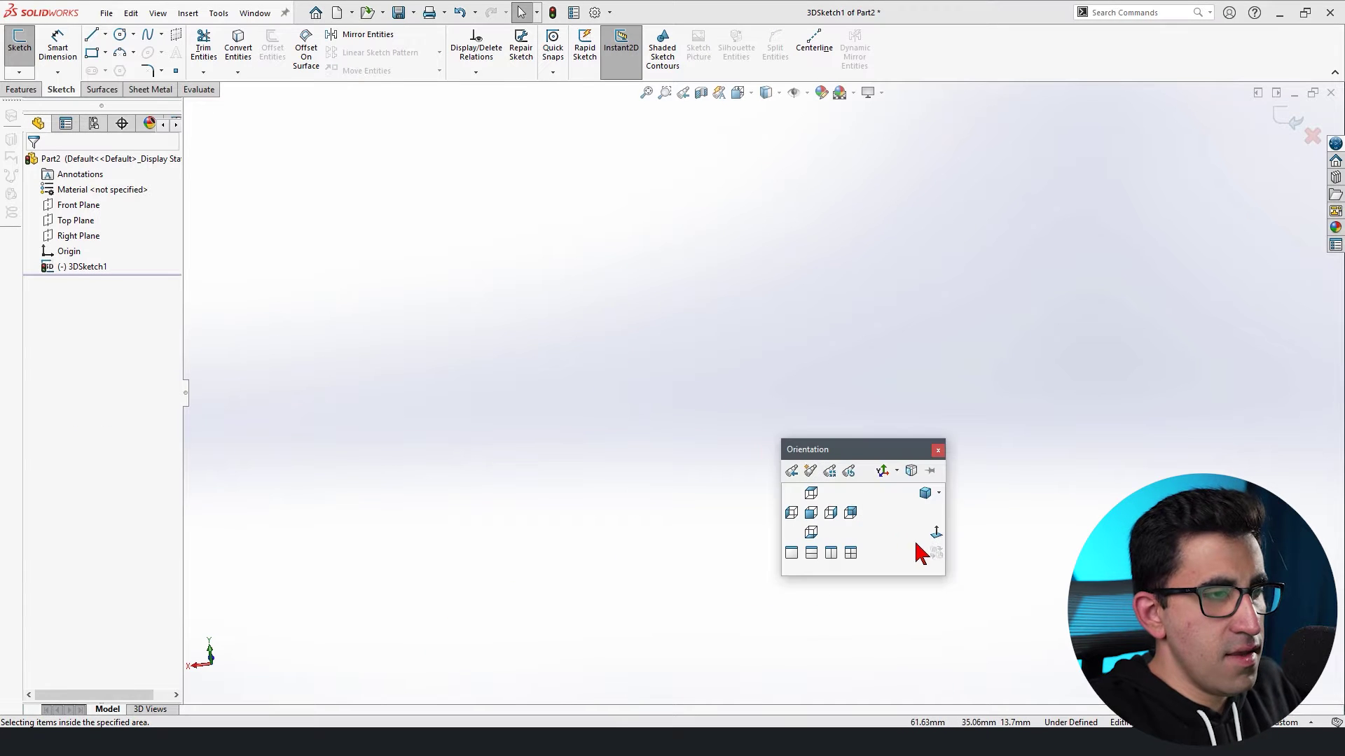
click(936, 537)
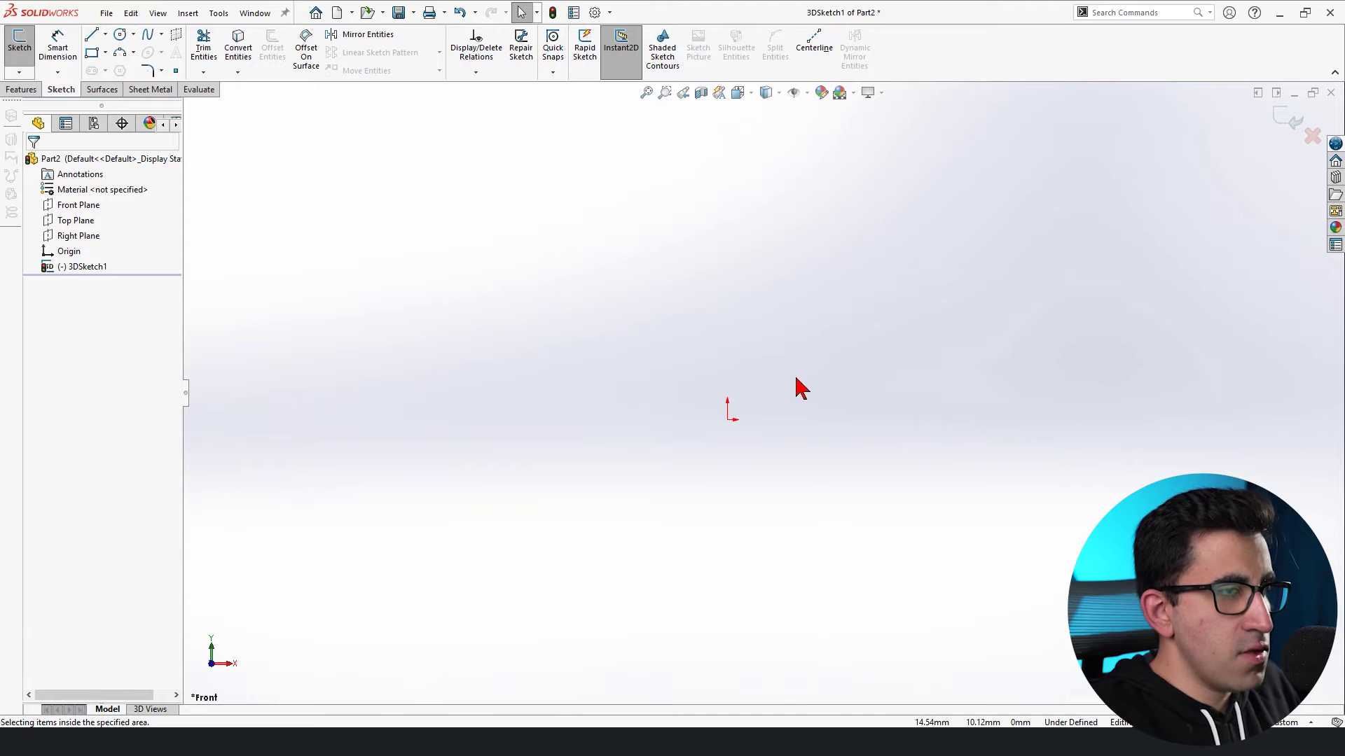
Draw four connected lines from the origin across the XY and YZ planes, then end the Line tool.
key(l)
click(727, 419)
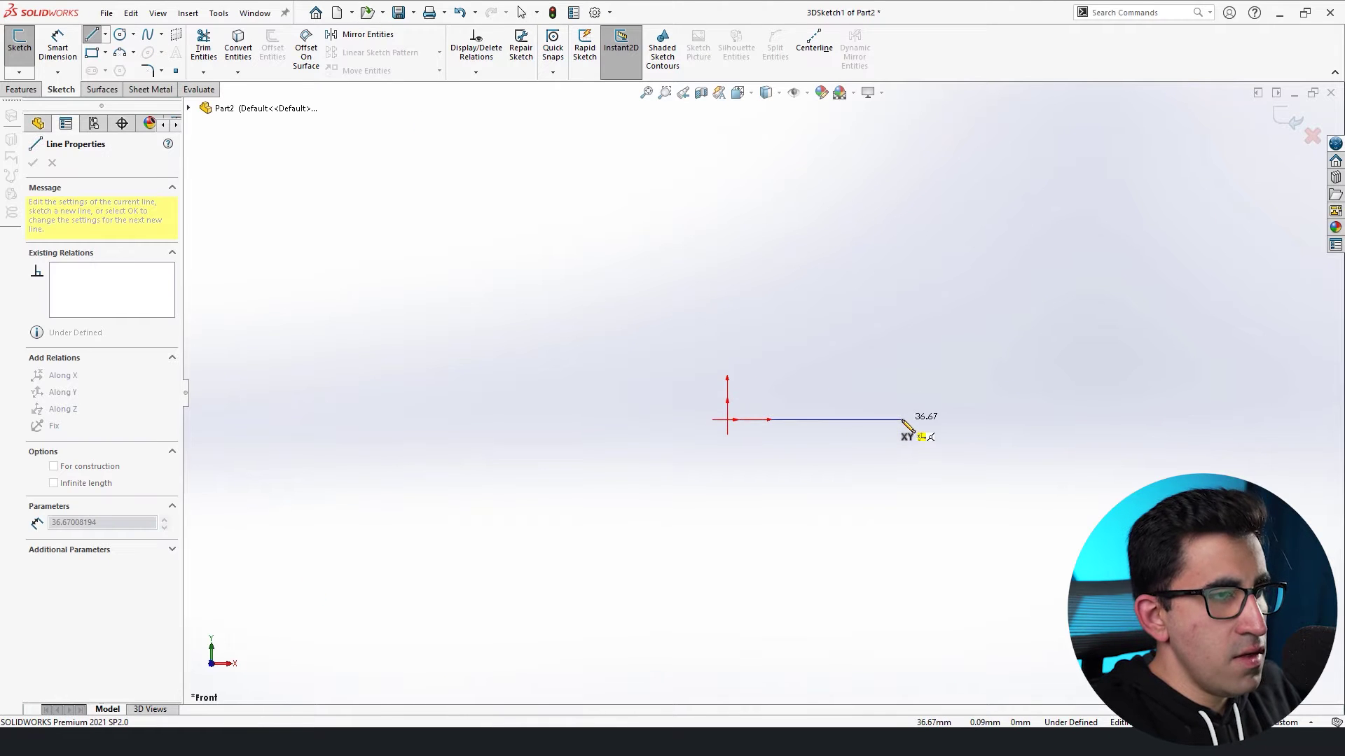
click(904, 419)
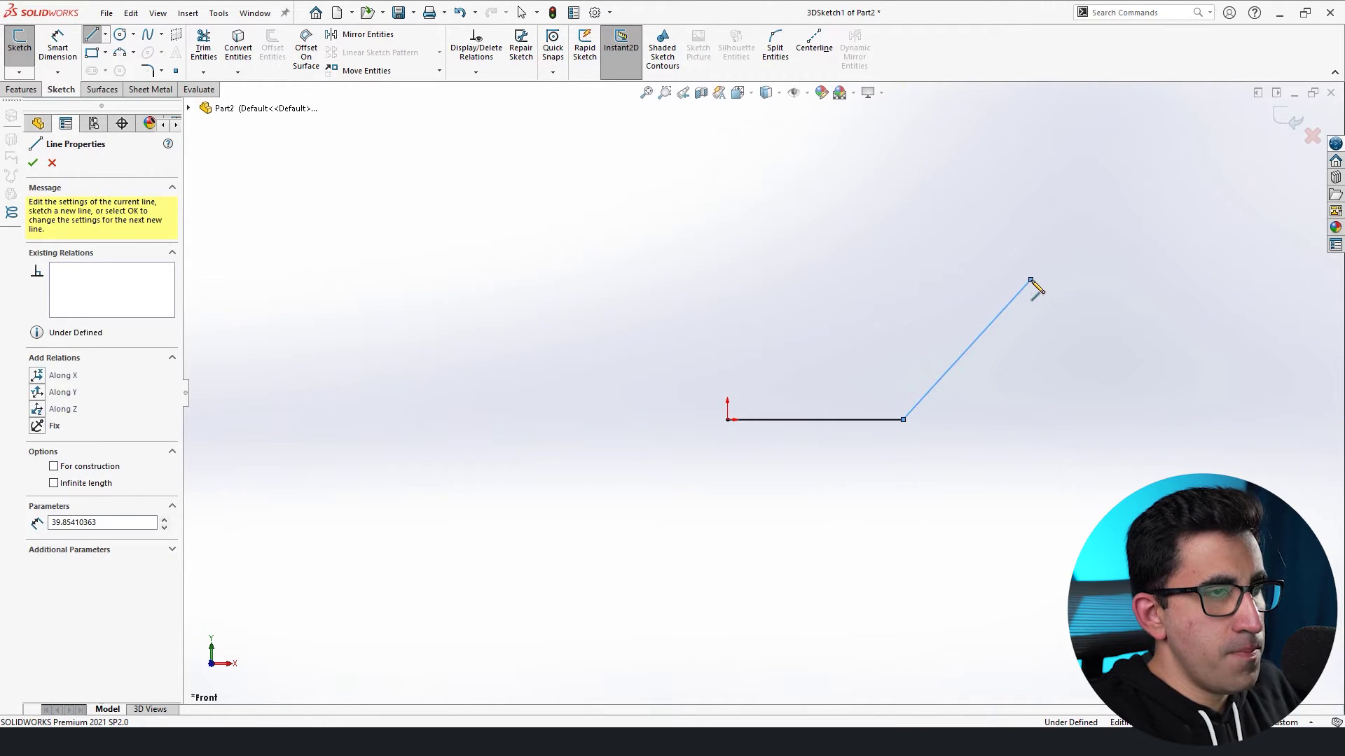
click(1031, 280)
key(ctrl+4)
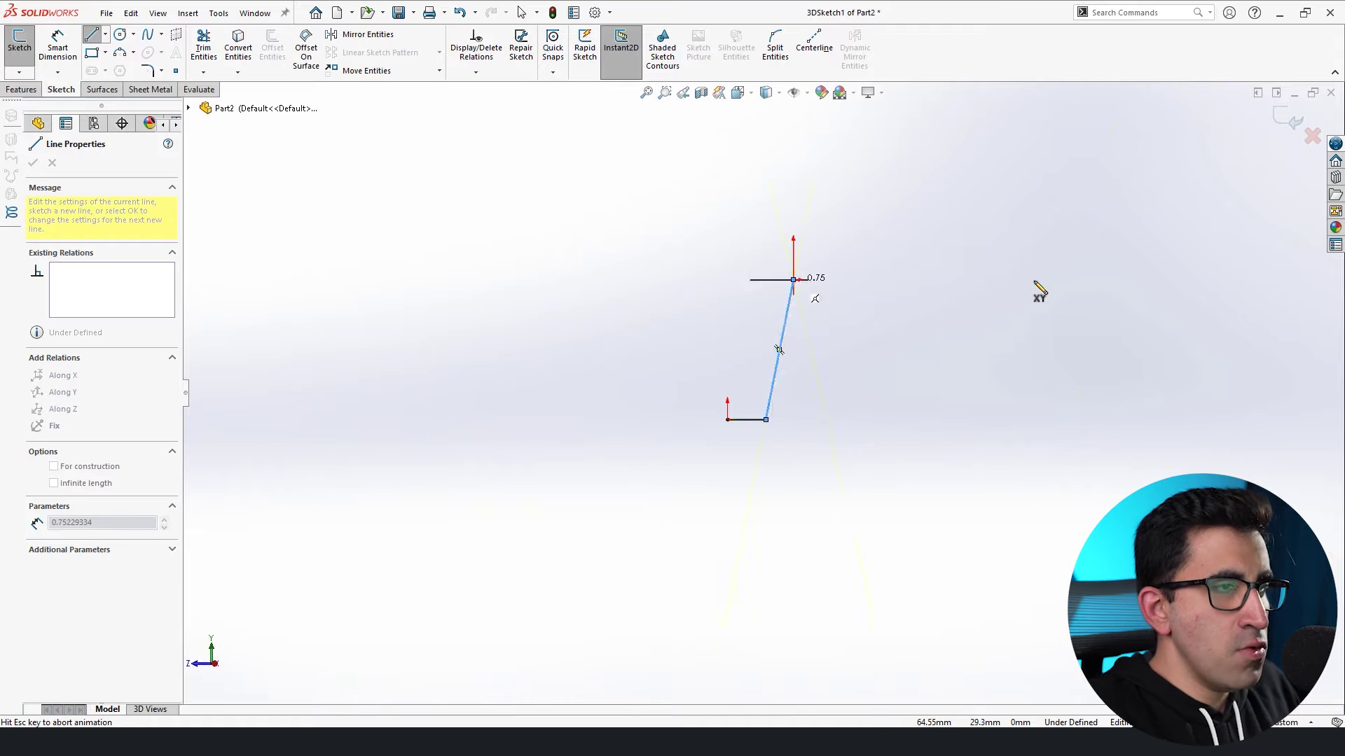
click(867, 281)
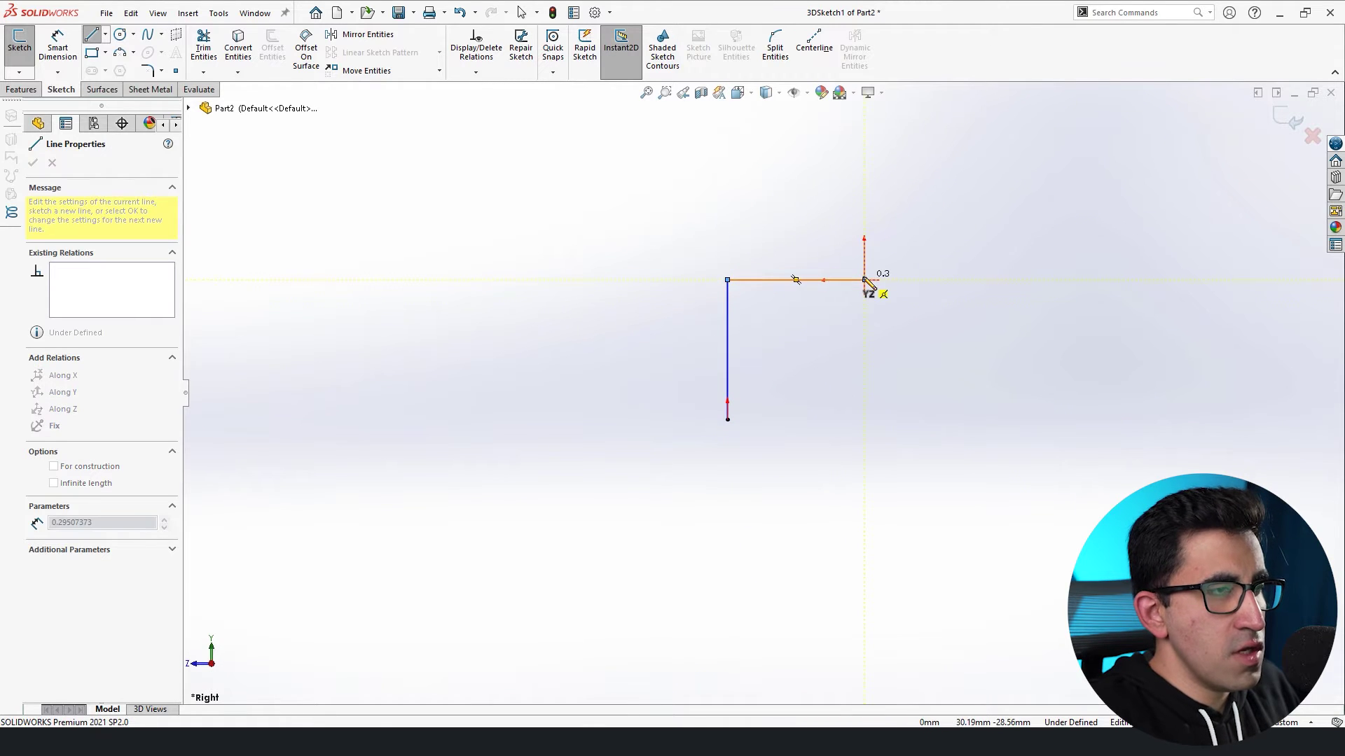
key(ctrl+2)
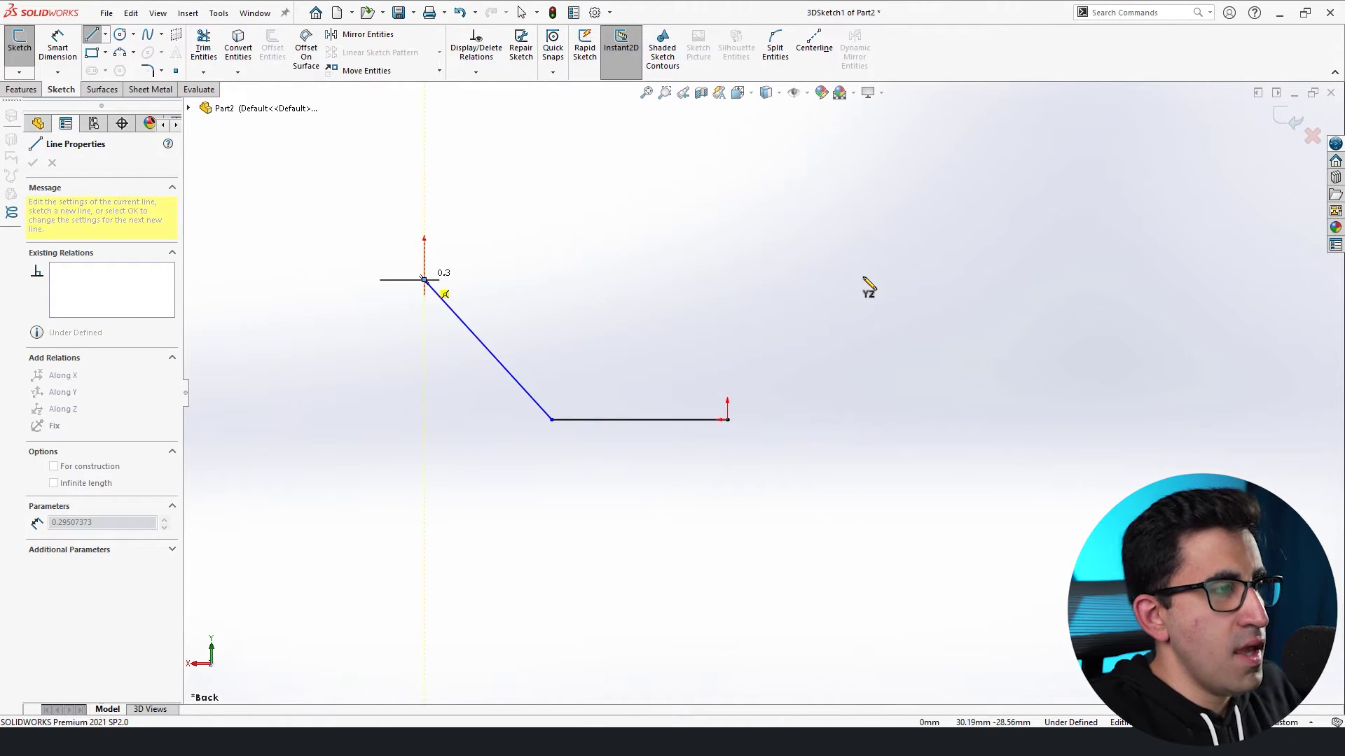
key(Tab)
key(Tab)
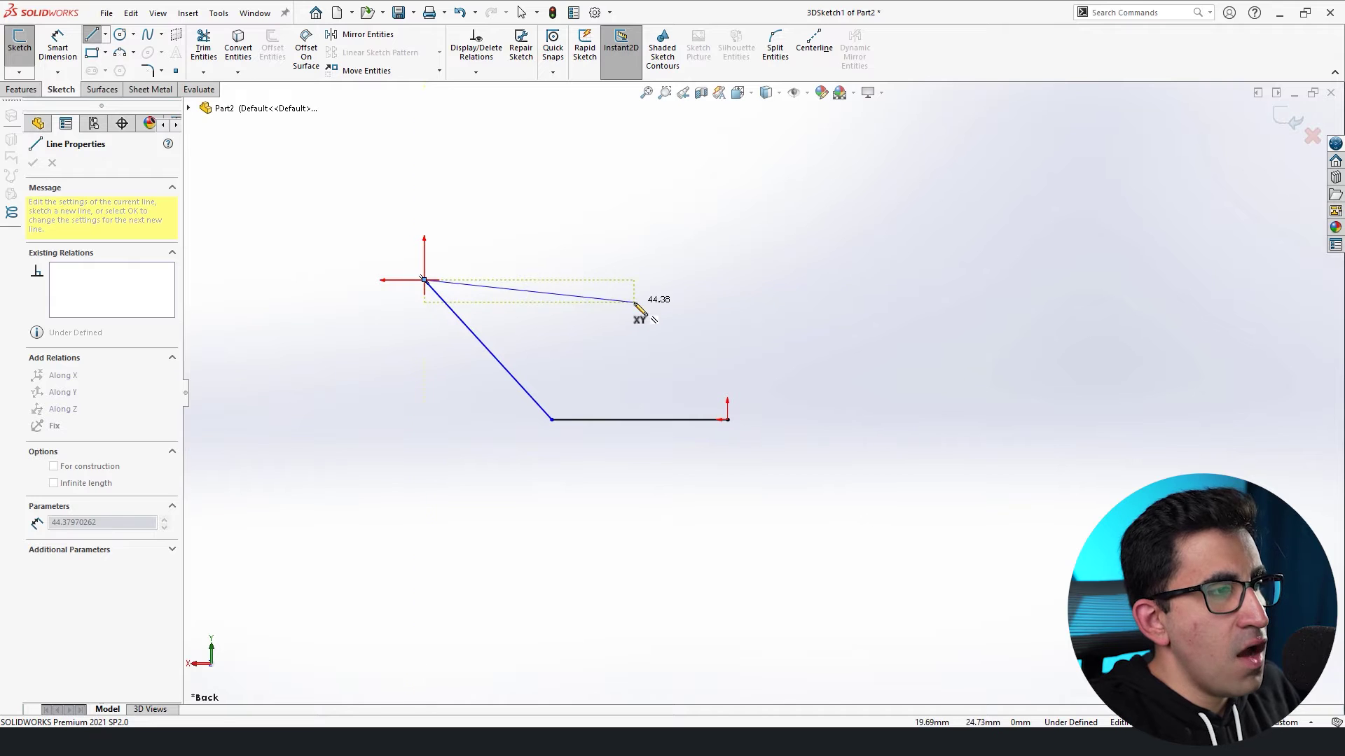
click(522, 419)
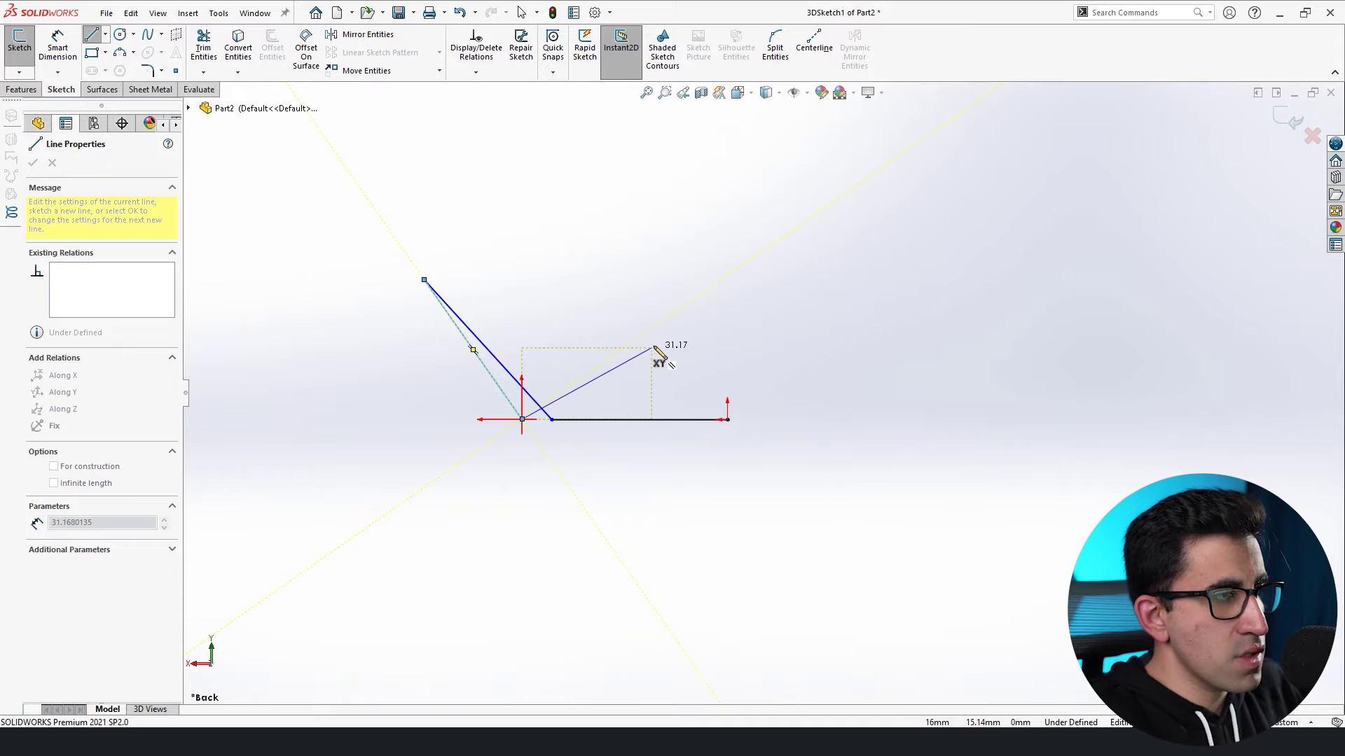
key(Escape)
key(Left)
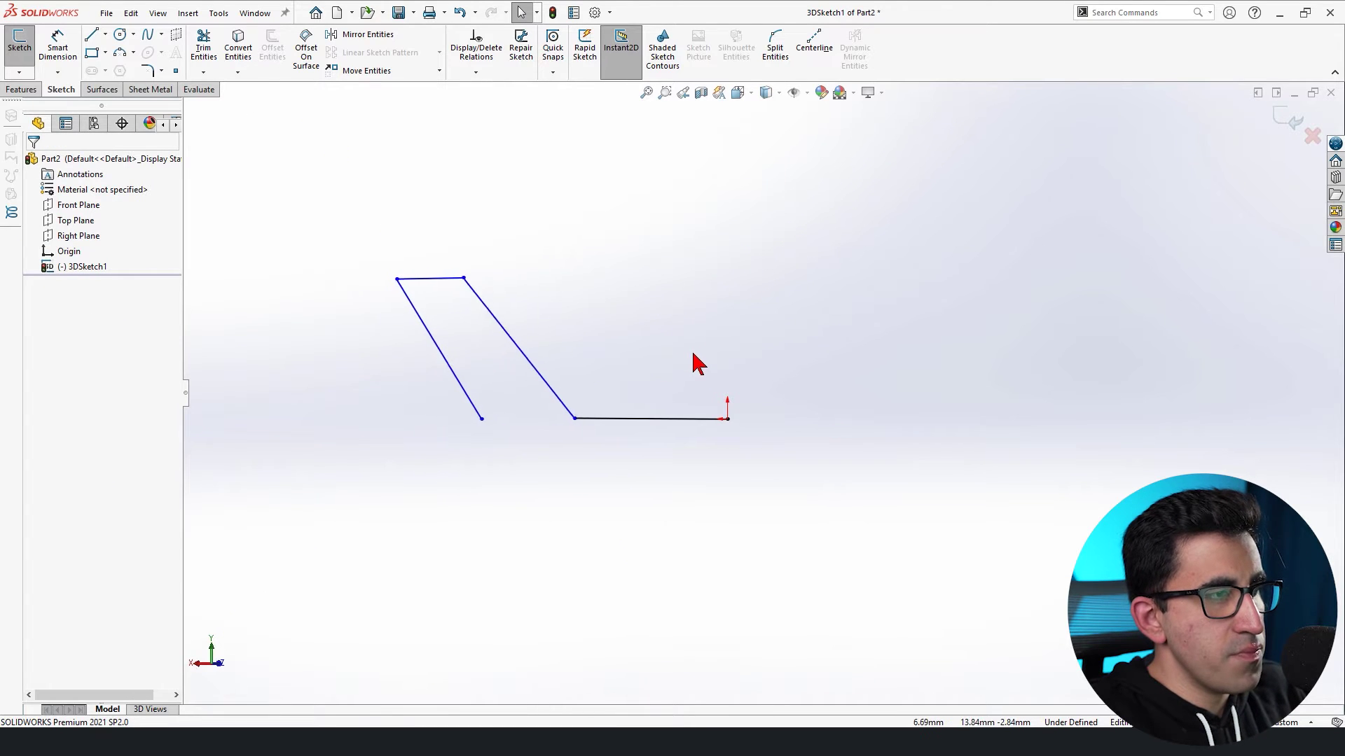
Draw two more lines from the chain's open end to close the six-sided loop.
mouse_move(694, 363)
middle_down()
mouse_move(832, 518)
mouse_move(931, 565)
middle_up()
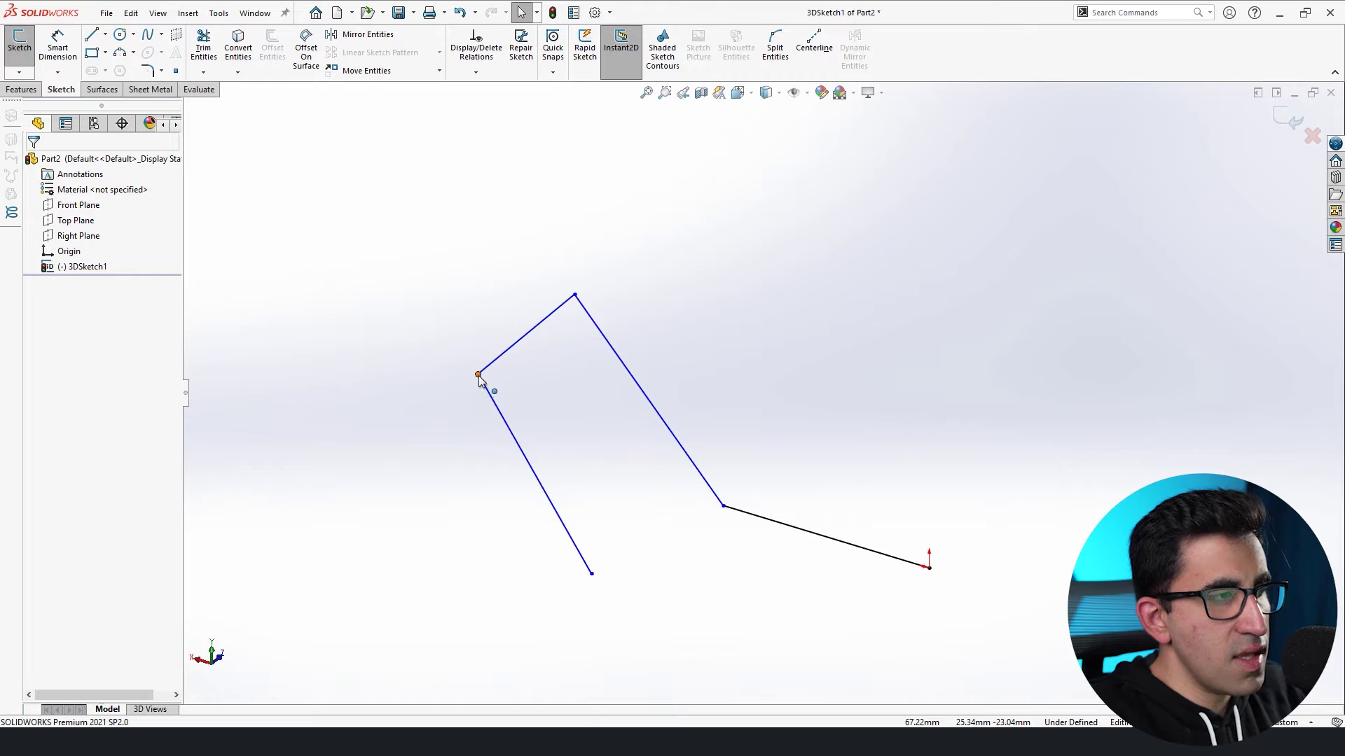
mouse_move(486, 391)
middle_down()
mouse_move(636, 598)
mouse_move(600, 512)
mouse_move(639, 474)
mouse_move(798, 561)
mouse_move(841, 541)
mouse_move(681, 489)
middle_up()
key(l)
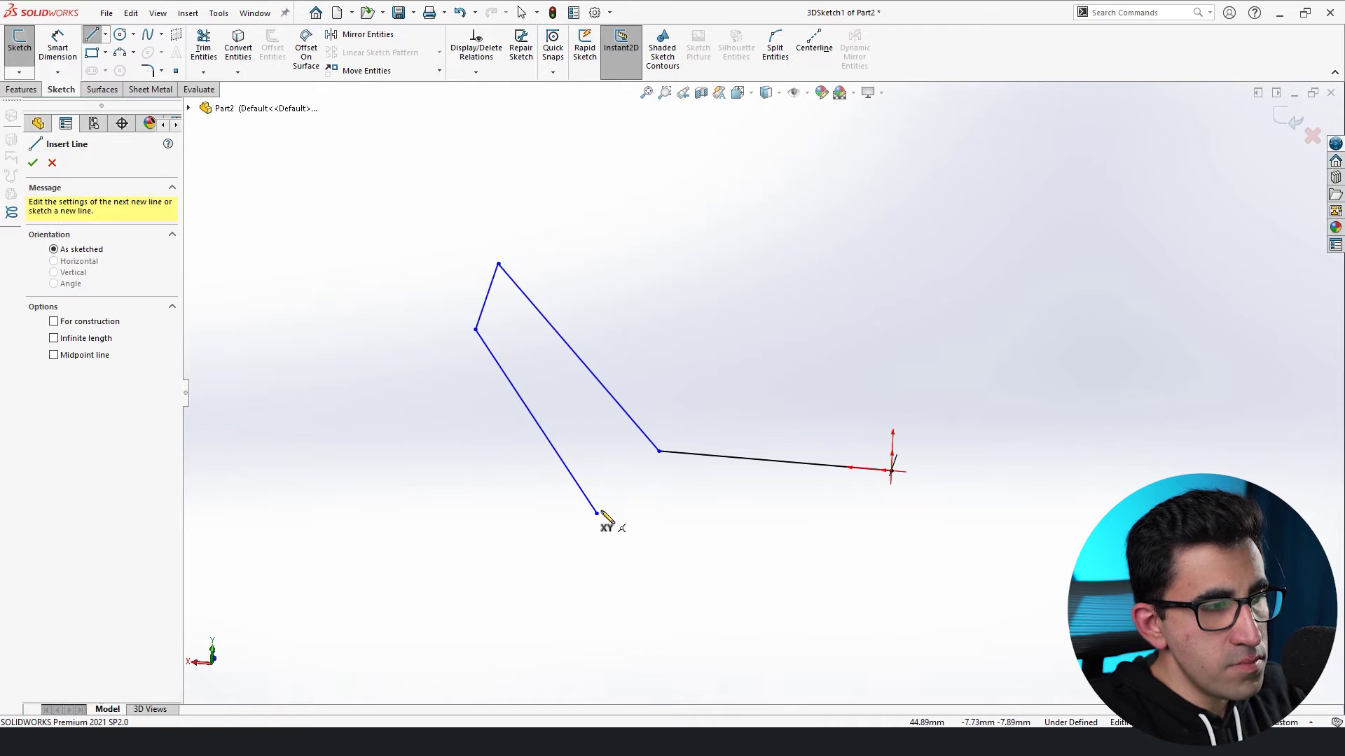
click(595, 513)
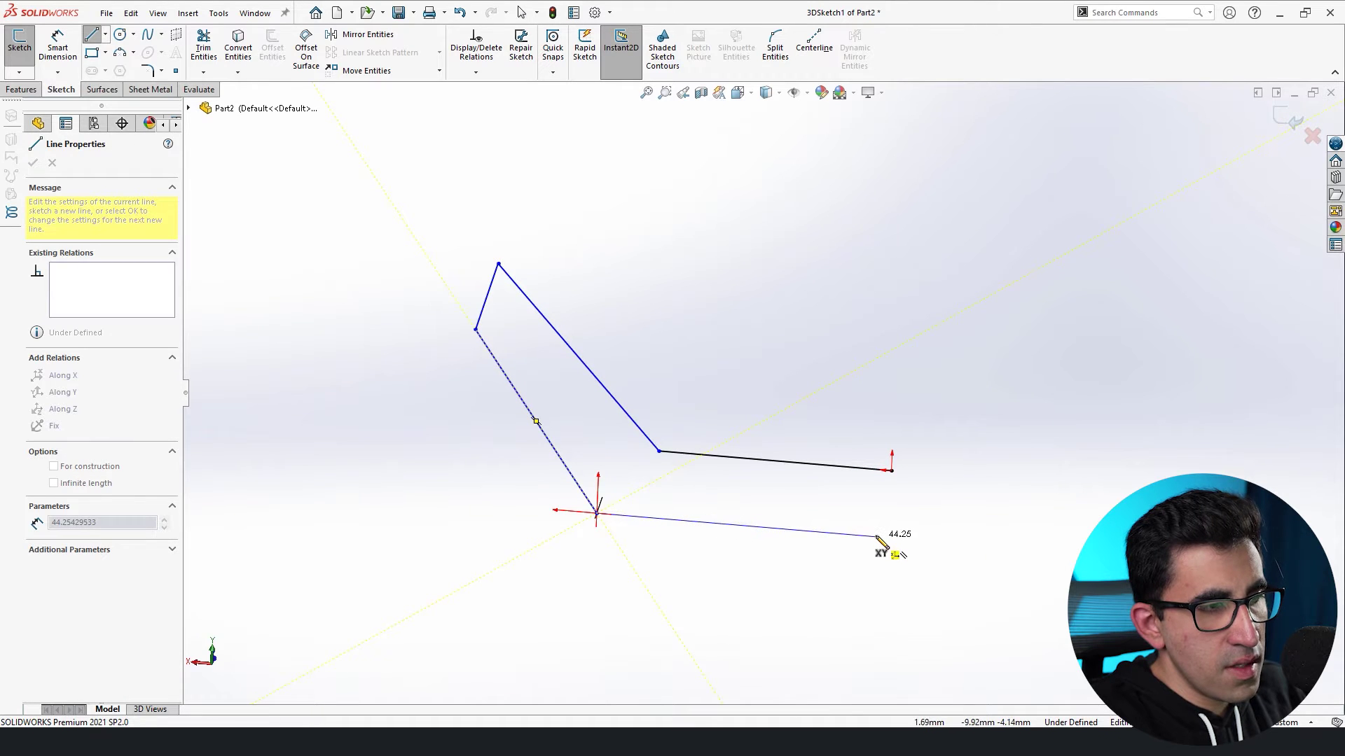
click(875, 537)
click(890, 470)
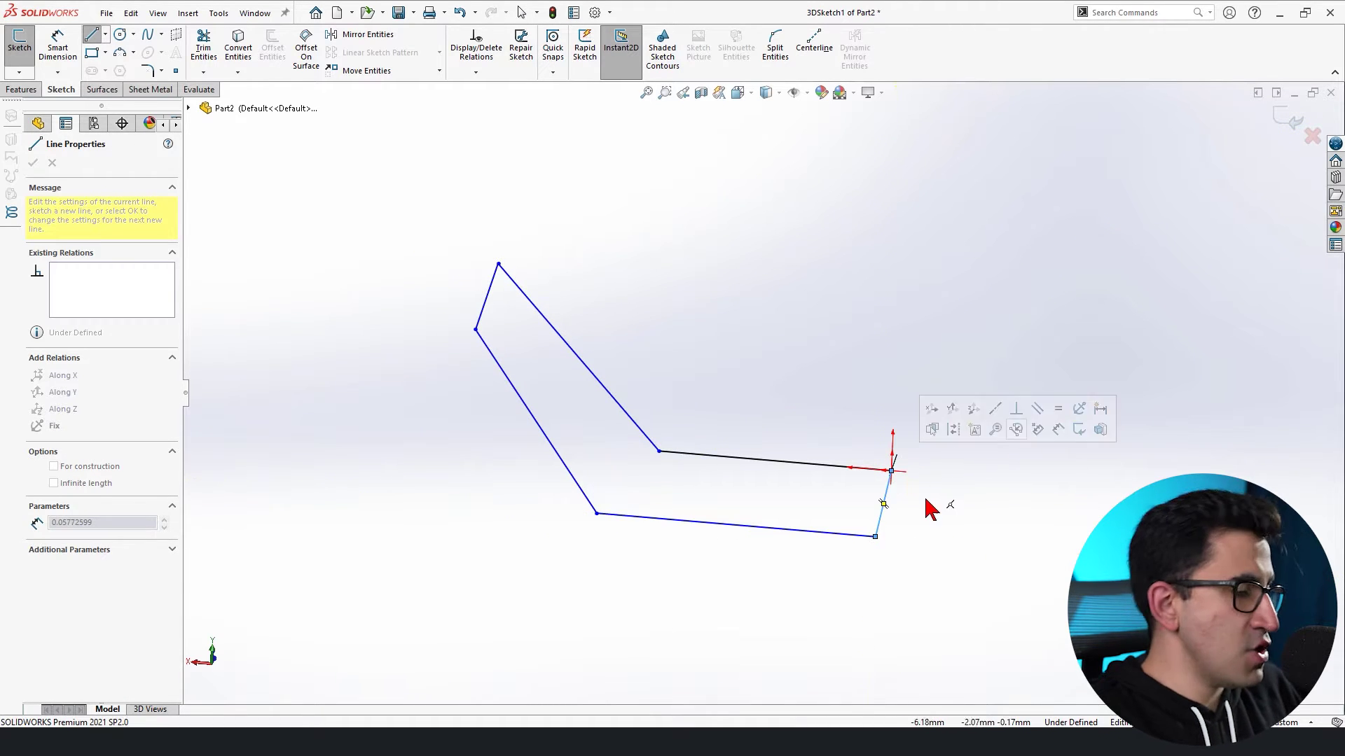
key(Escape)
Make the upper diagonal line and the lower-left line equal in length.
key(Left)
key(Left)
key(Left)
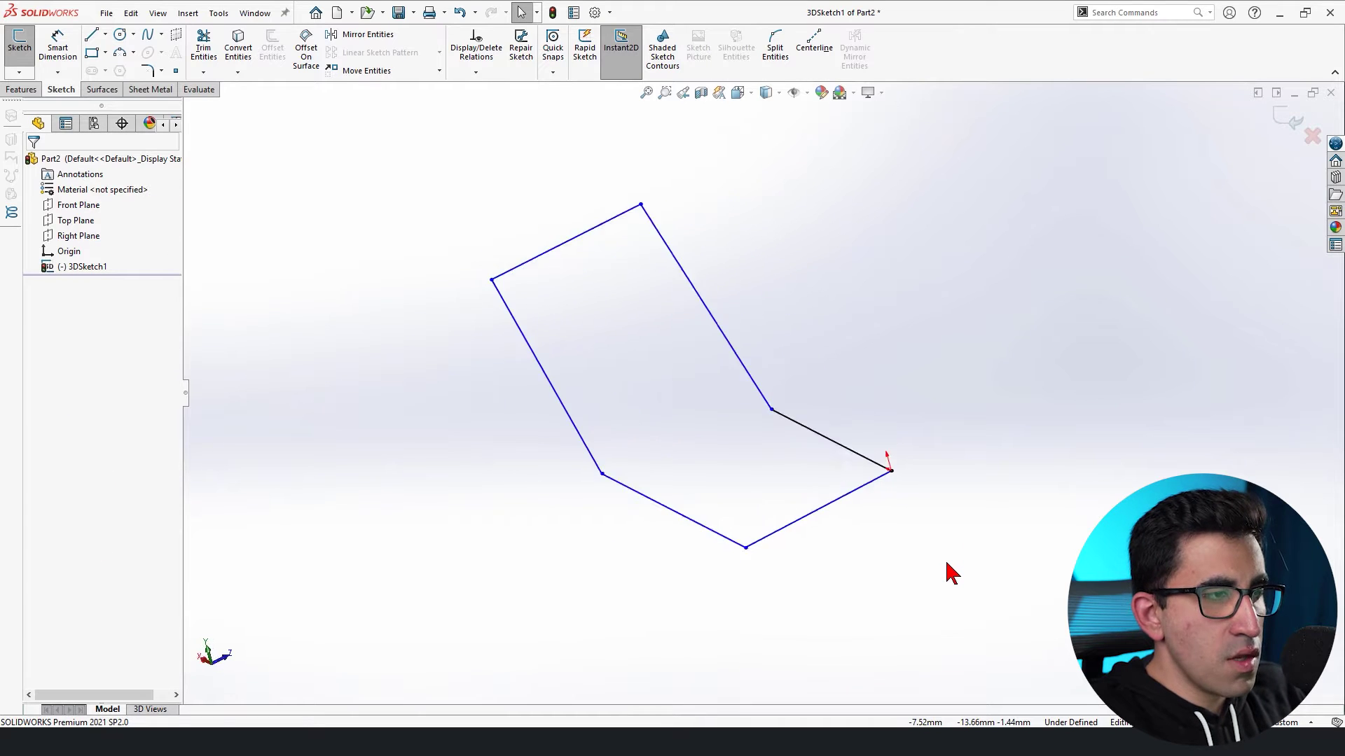
key(Right)
key(Right)
key(Right)
key(Left)
key(Right)
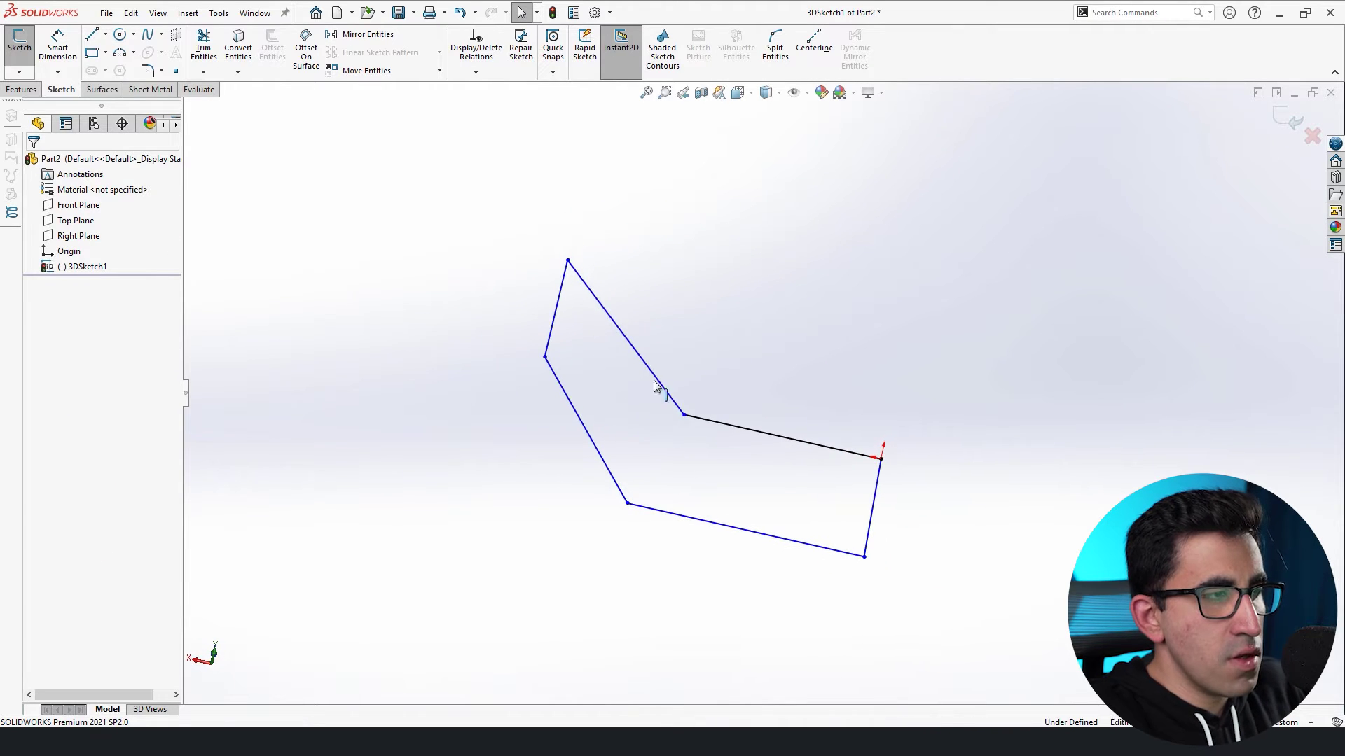
click(608, 313)
ctrl+click(578, 421)
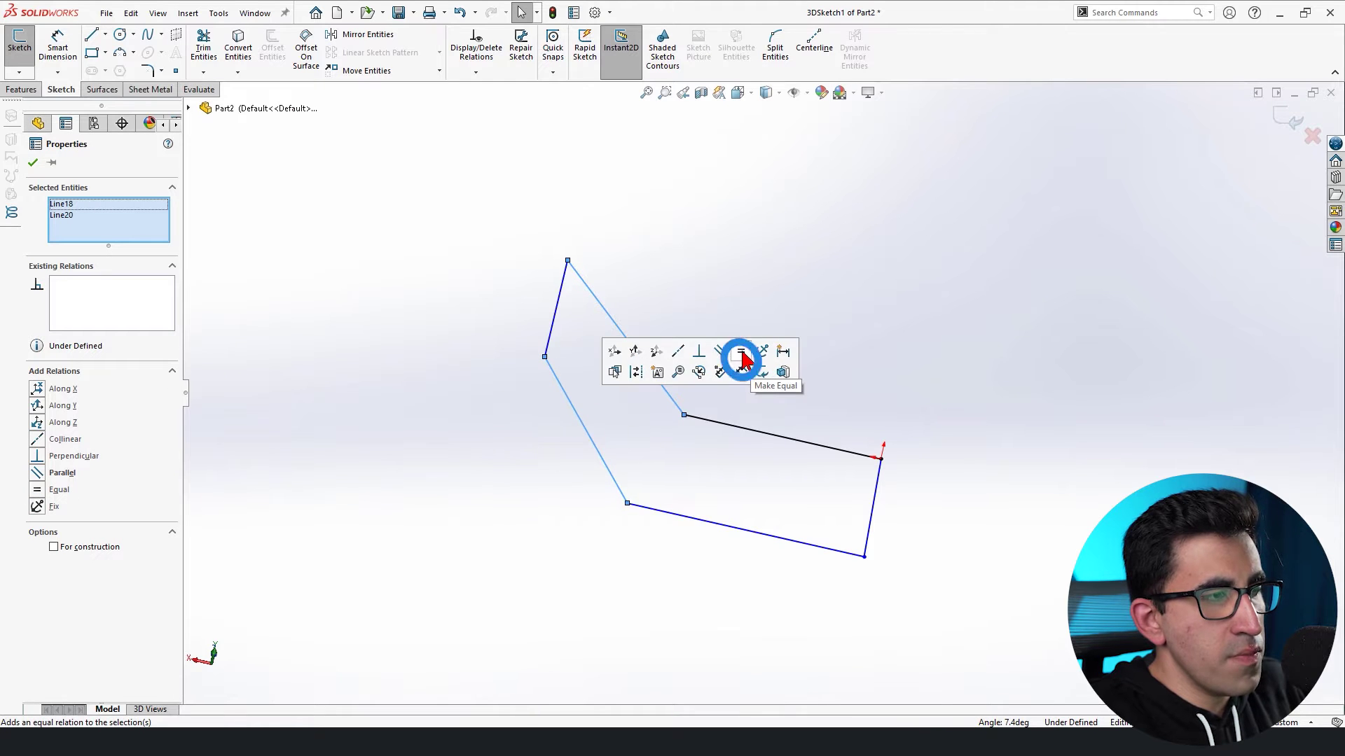
click(720, 352)
click(803, 498)
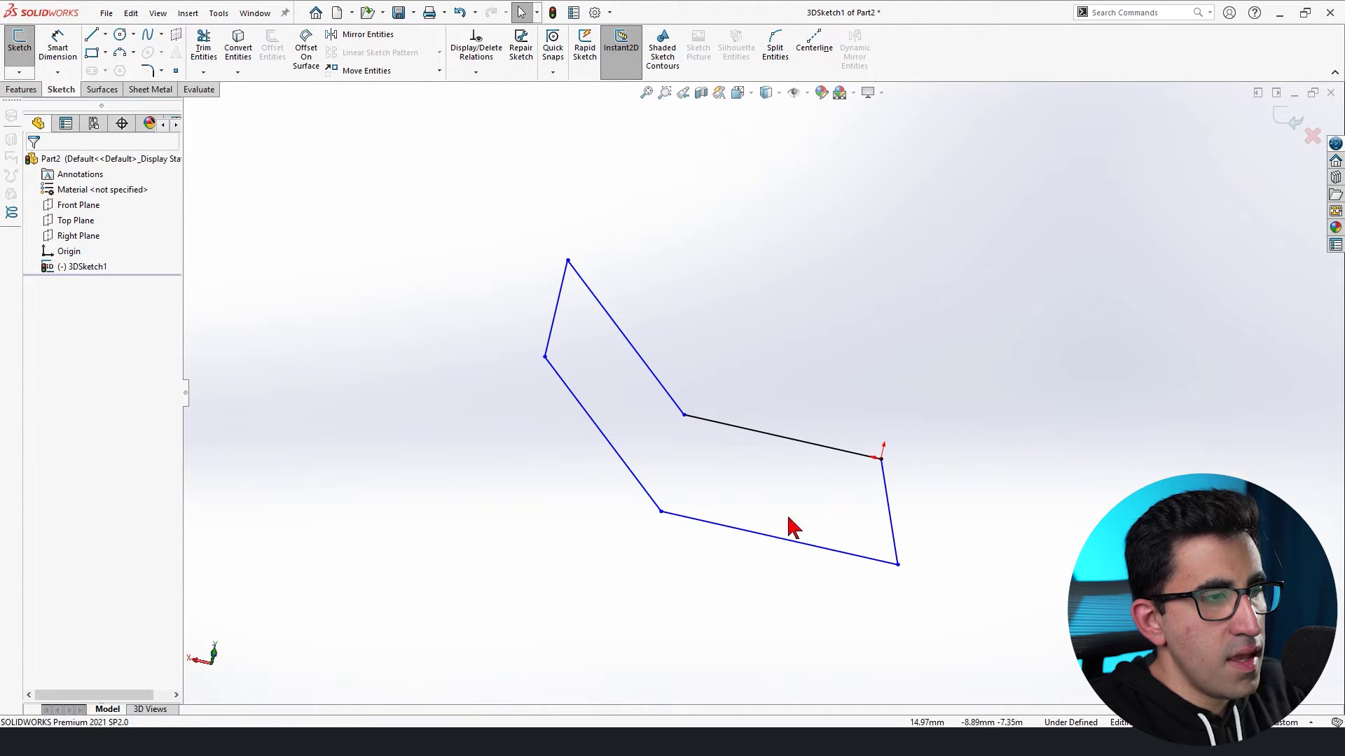
Make the other pair of opposite lines equal, then pick two corner points.
drag(827, 375, 754, 566)
click(979, 443)
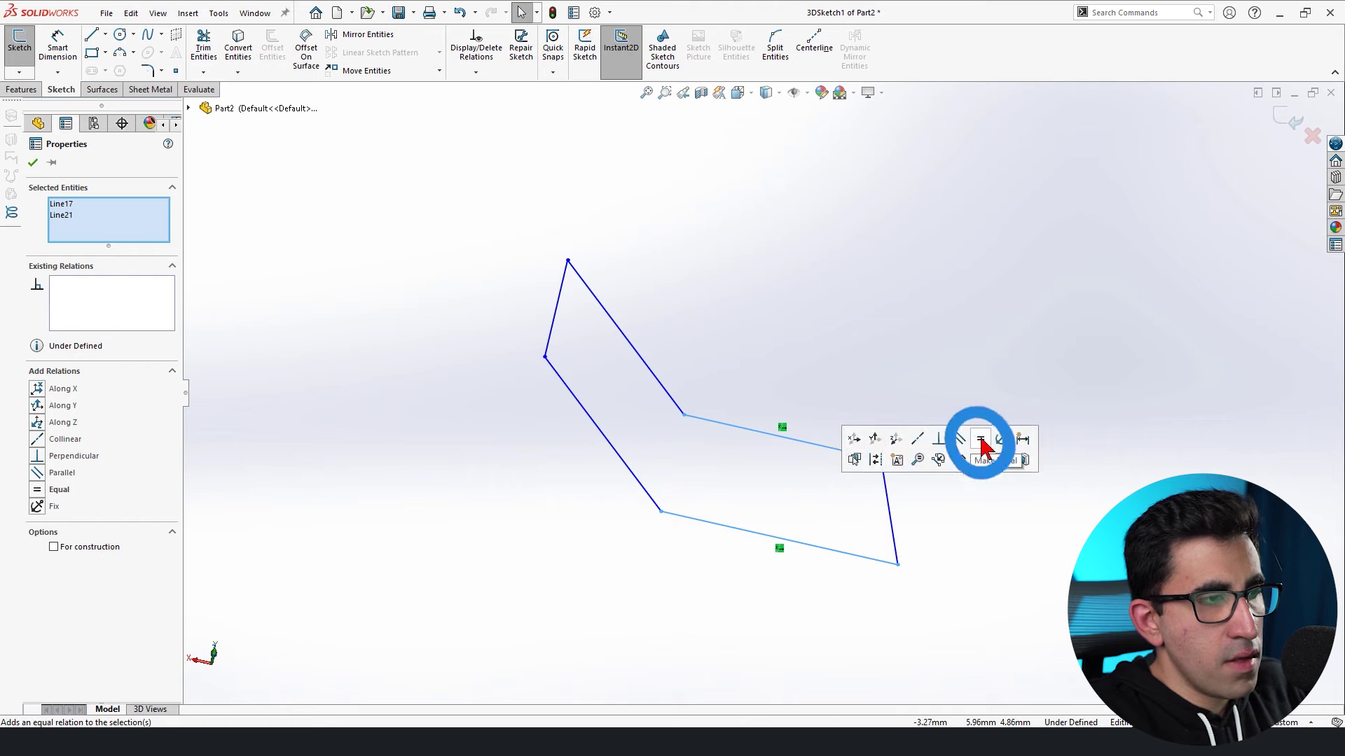
click(869, 313)
mouse_move(907, 414)
middle_down()
mouse_move(901, 456)
mouse_move(946, 465)
mouse_move(918, 429)
mouse_move(969, 514)
mouse_move(907, 520)
mouse_move(801, 576)
mouse_move(830, 544)
middle_up()
click(814, 533)
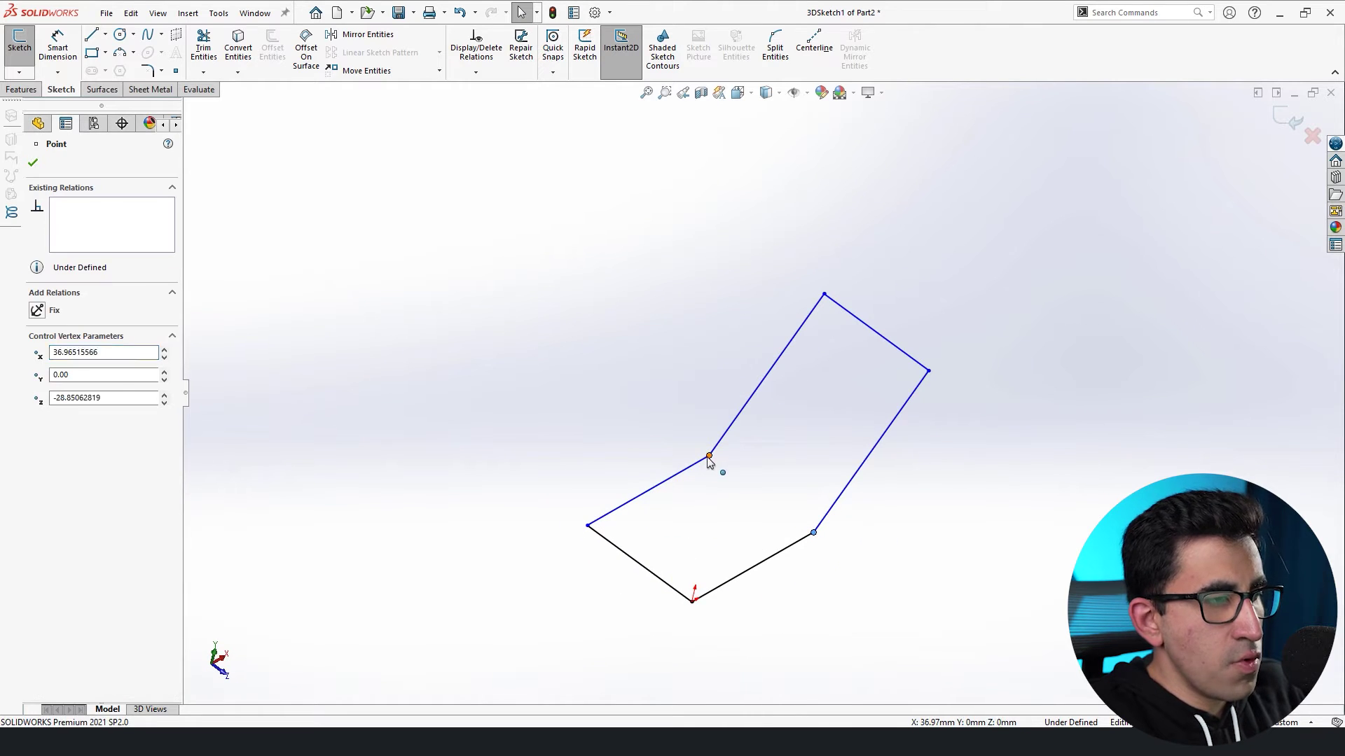
ctrl+click(709, 456)
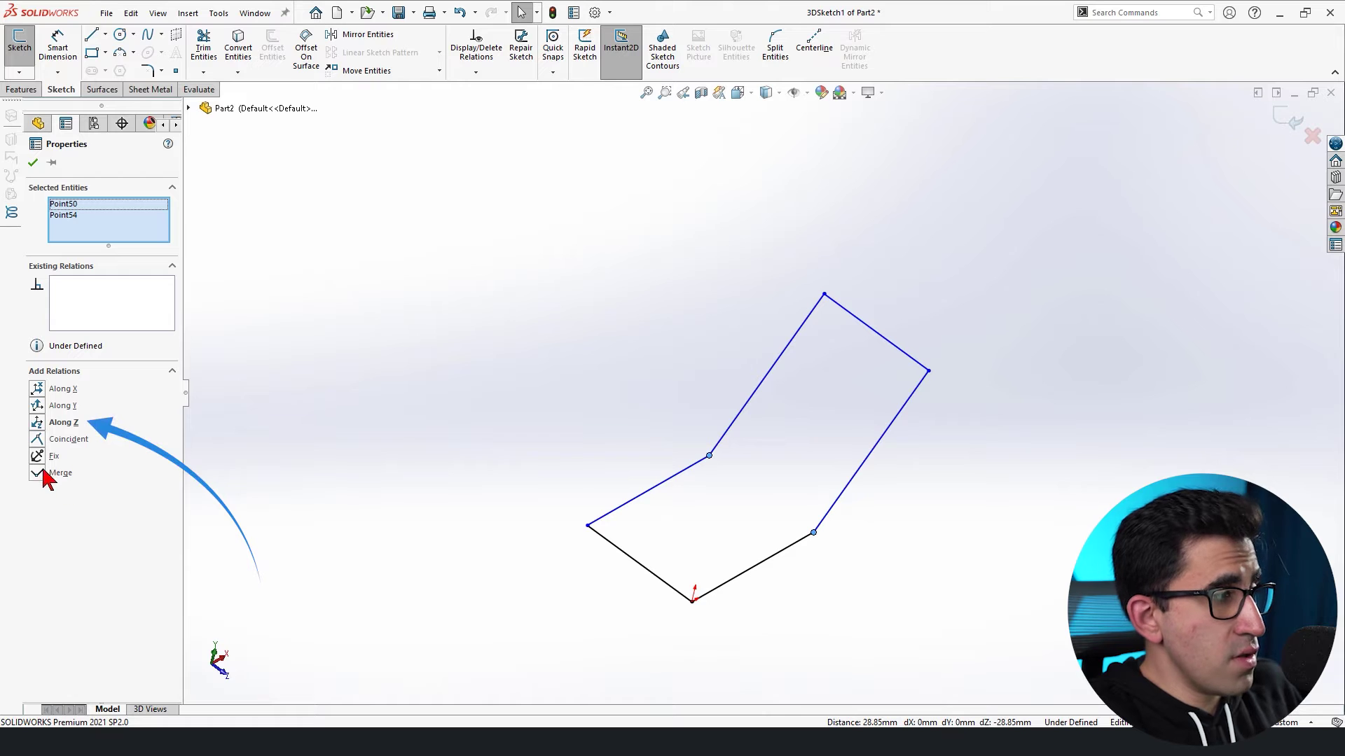
Round four corners of the loop with 10 mm sketch fillets, accepting each warning.
click(498, 467)
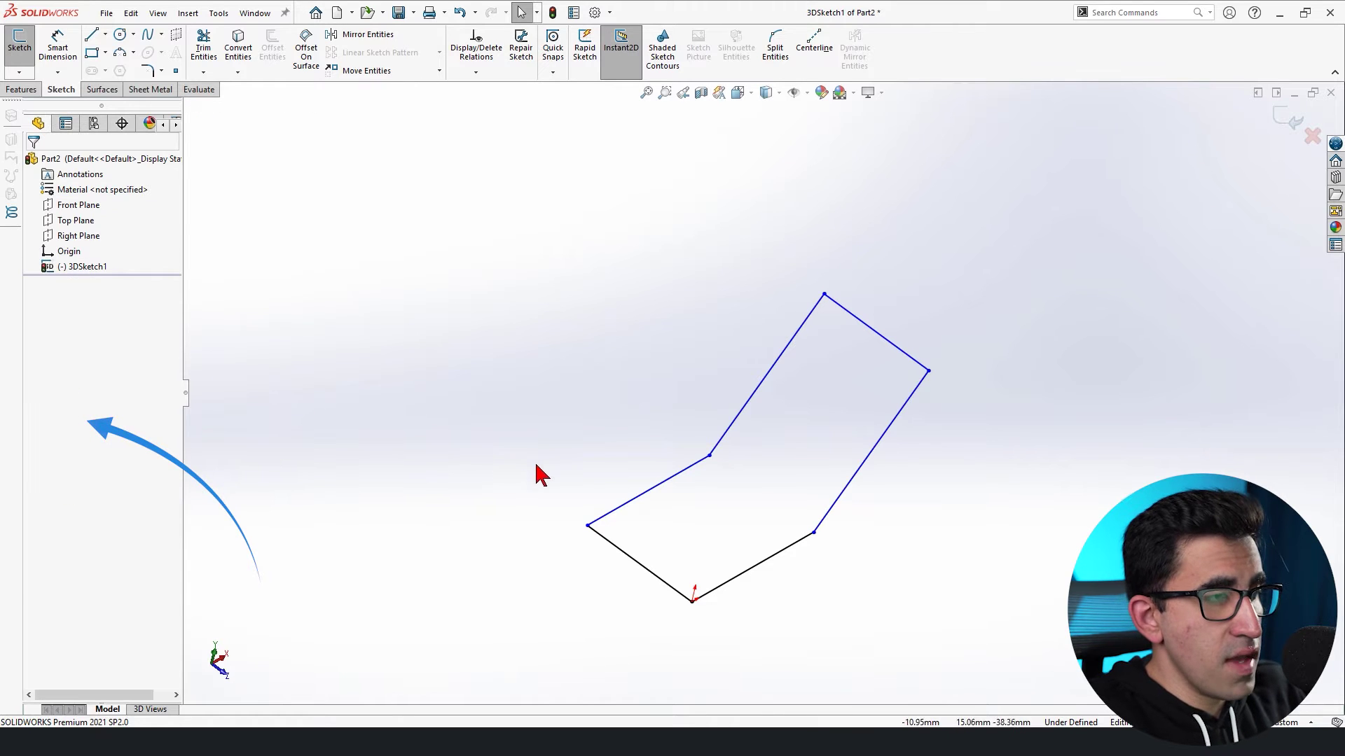
key(Left)
key(Left)
key(Left)
key(Left)
mouse_move(796, 575)
middle_down()
mouse_move(684, 459)
mouse_move(654, 304)
middle_up()
key(alt+f)
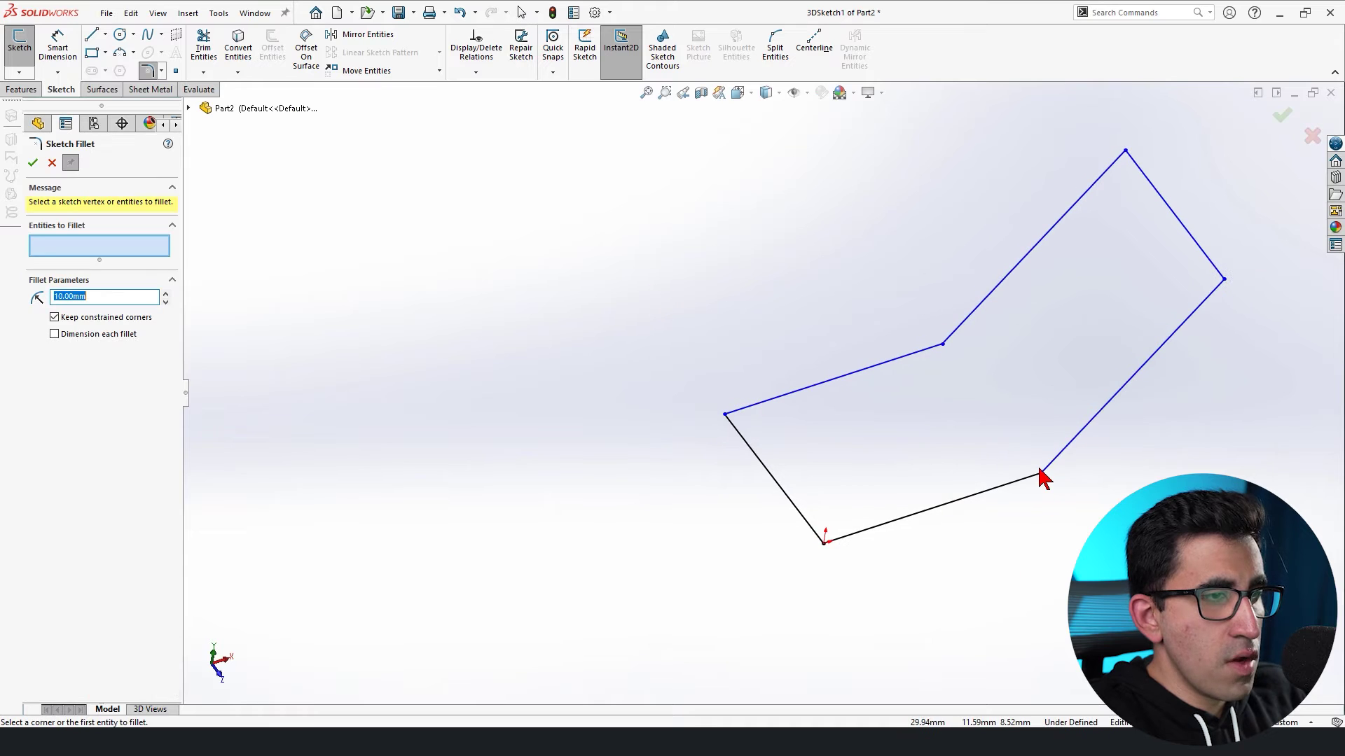
click(1041, 473)
click(704, 381)
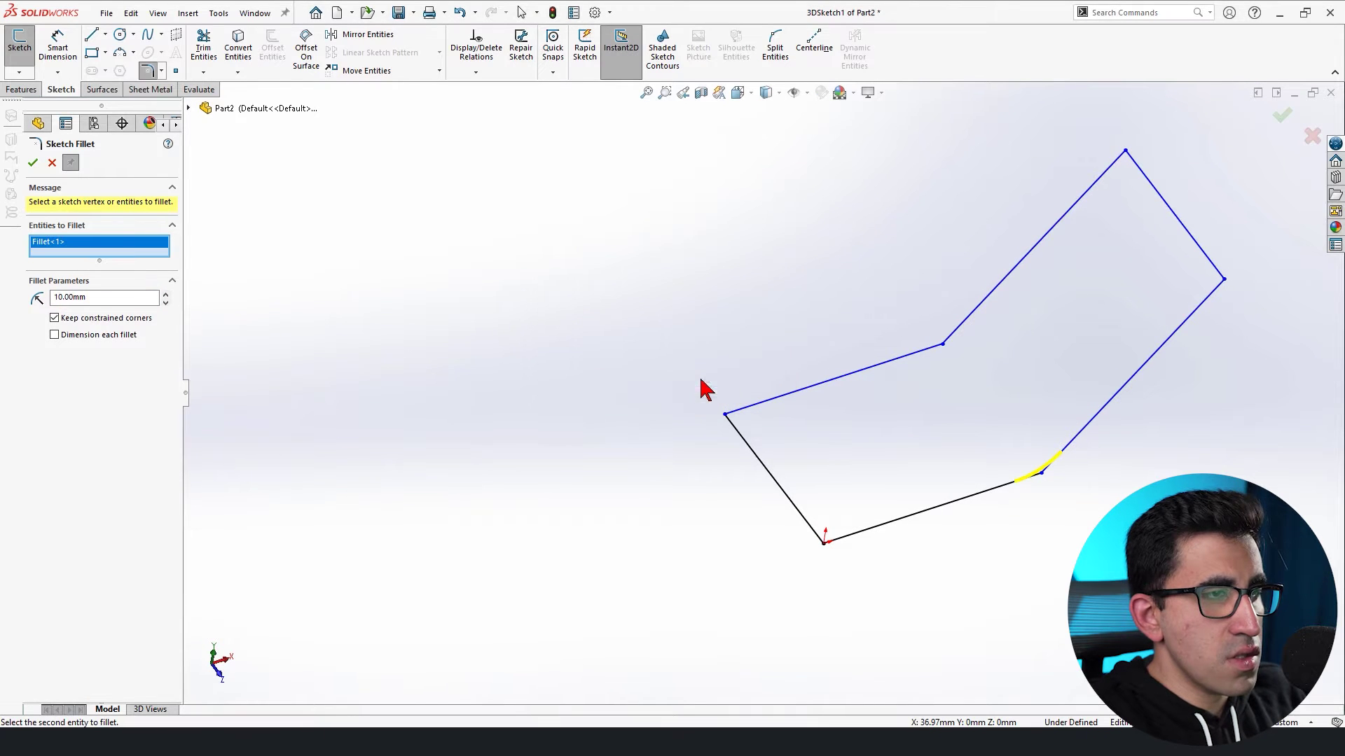
click(944, 346)
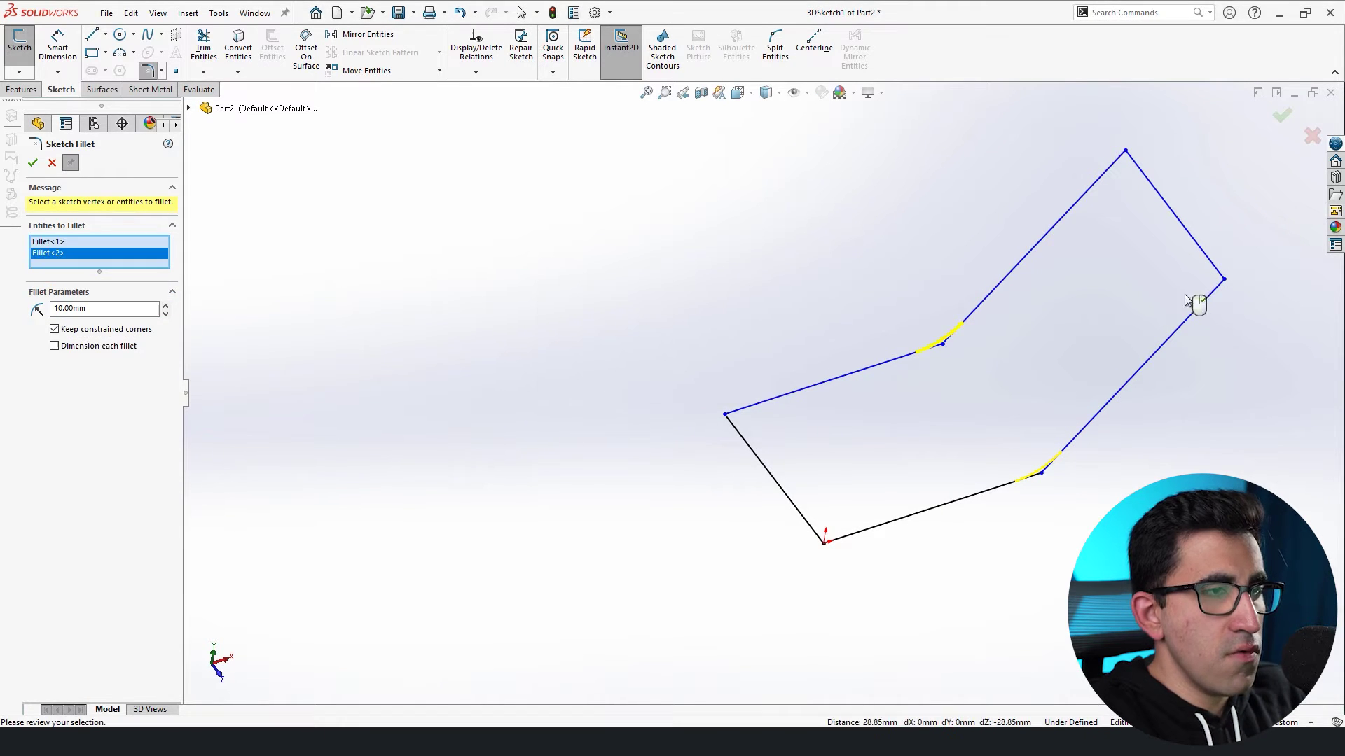
click(1225, 286)
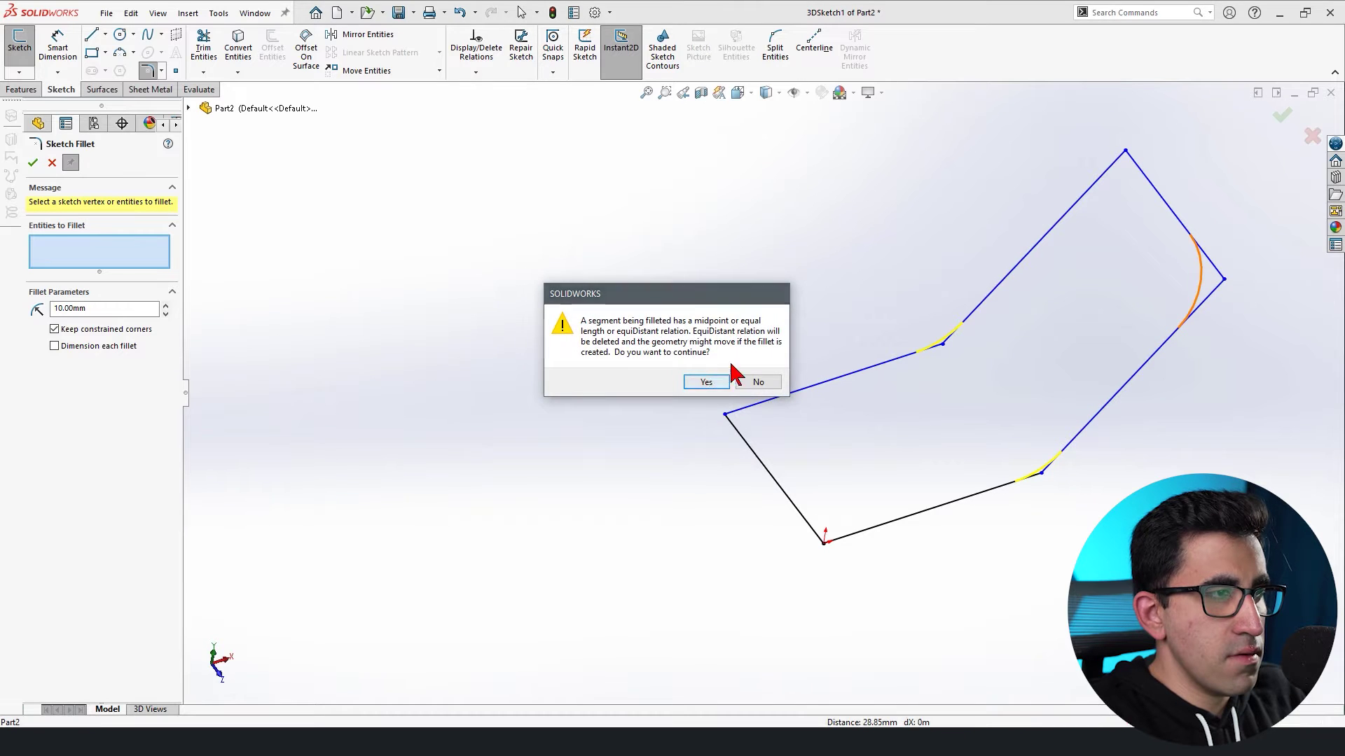
click(706, 381)
click(1126, 151)
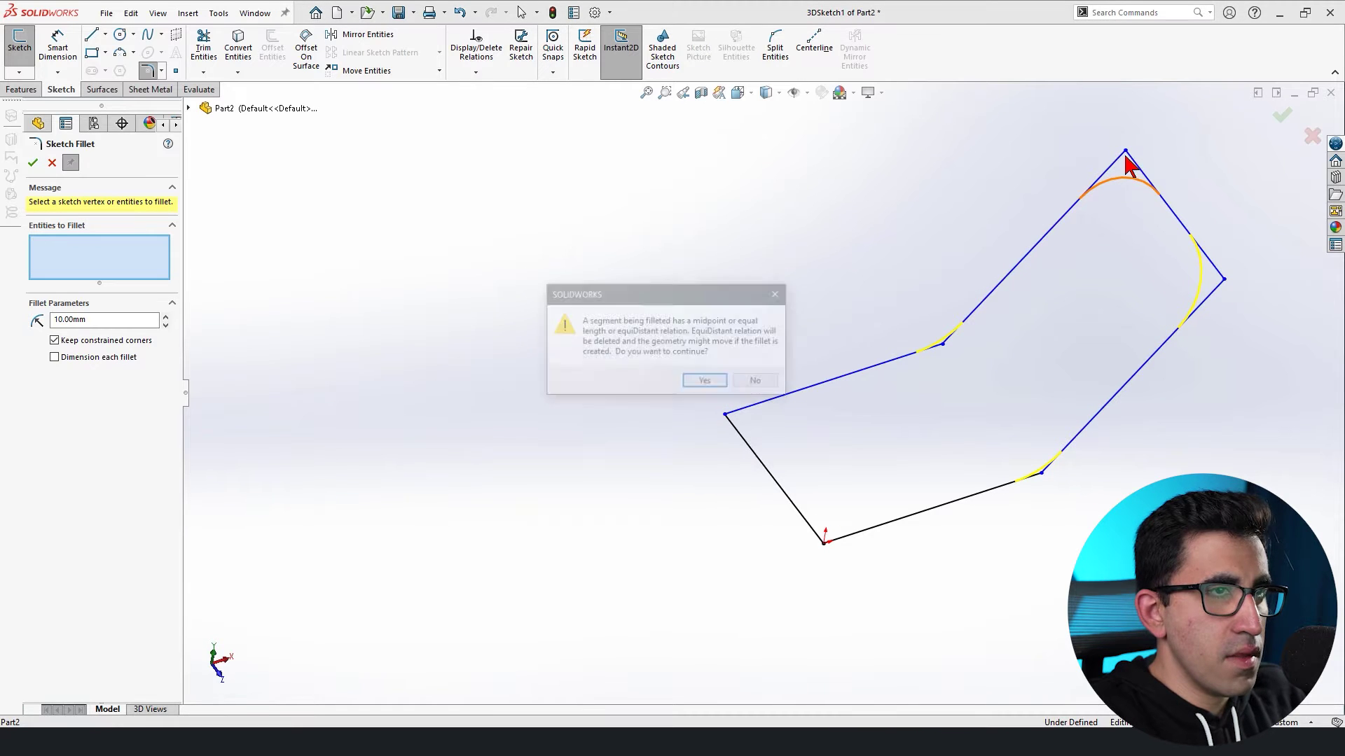
click(693, 382)
click(32, 163)
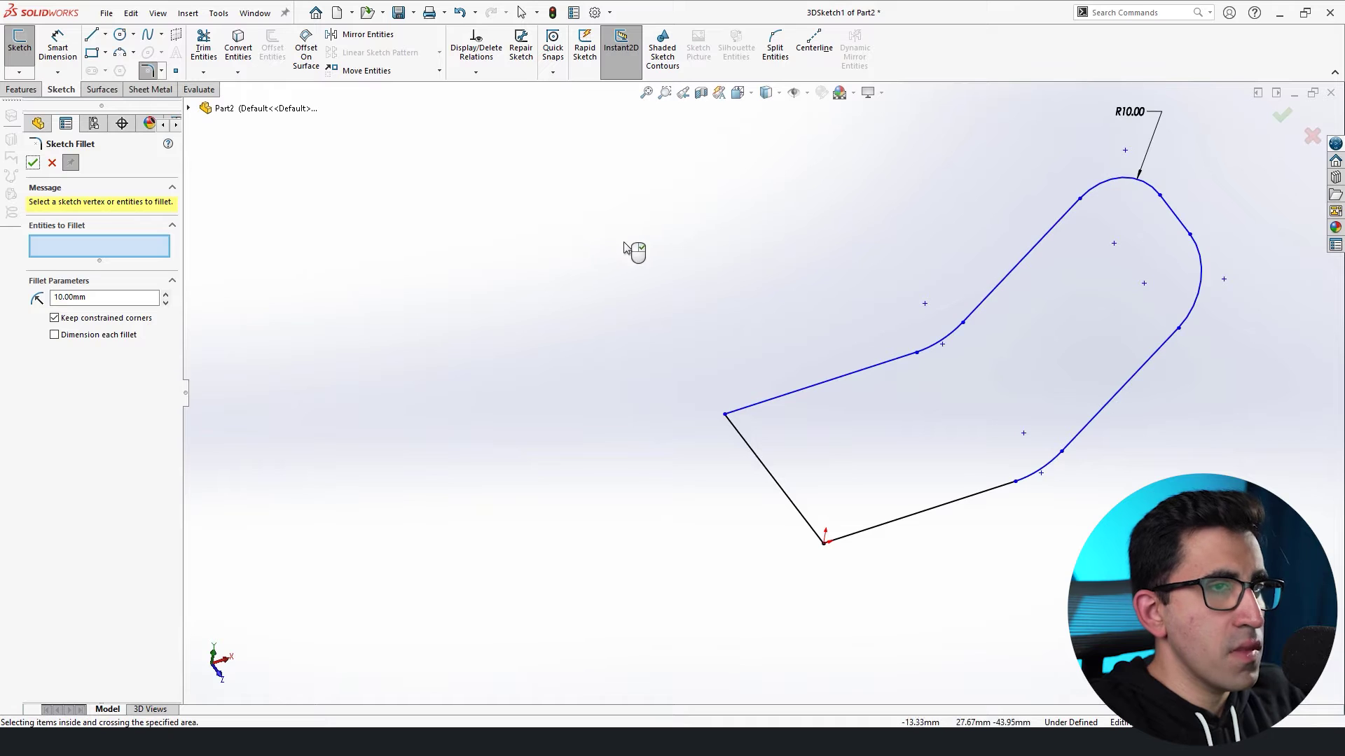
Box-select the whole filleted loop and delete it.
middle_drag(631, 250, 667, 254)
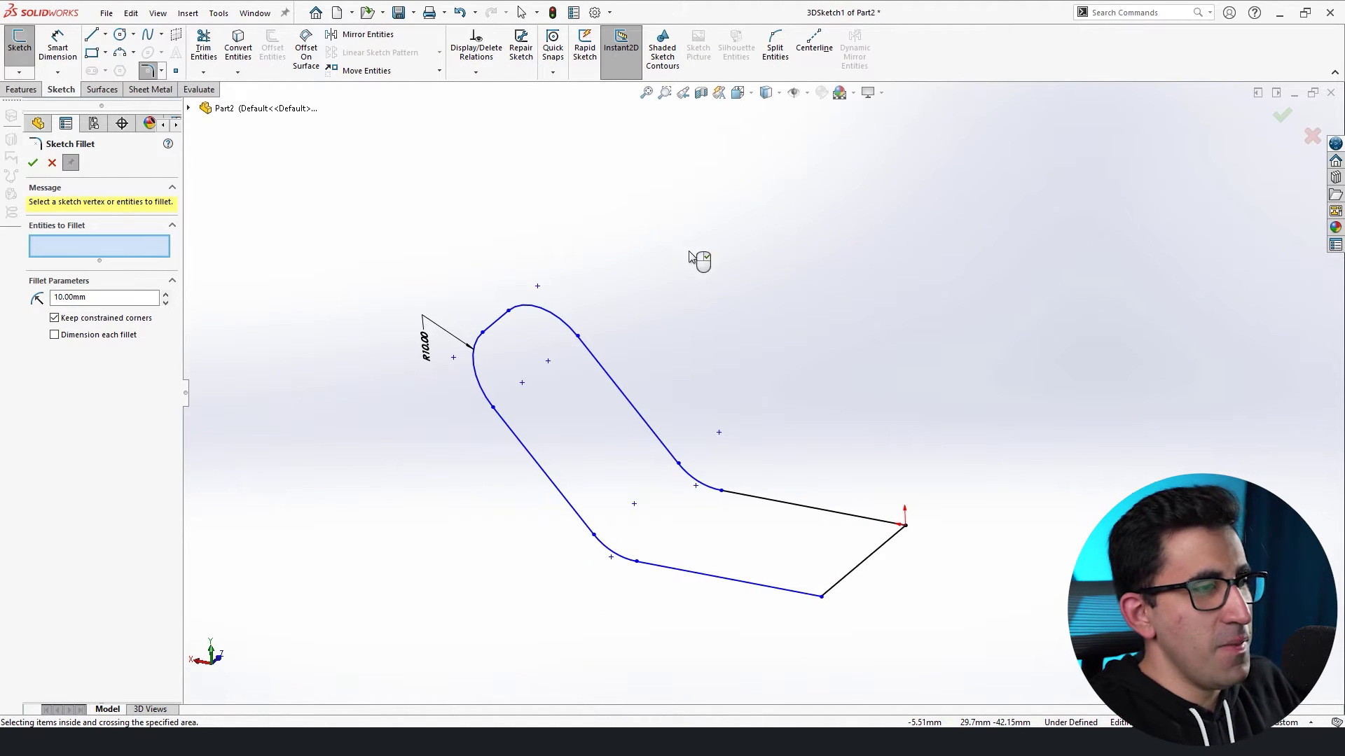
key(Escape)
drag(1015, 189, 444, 565)
key(Delete)
From the Front view, draw a horizontal line from the origin and a diagonal up-right.
key(space)
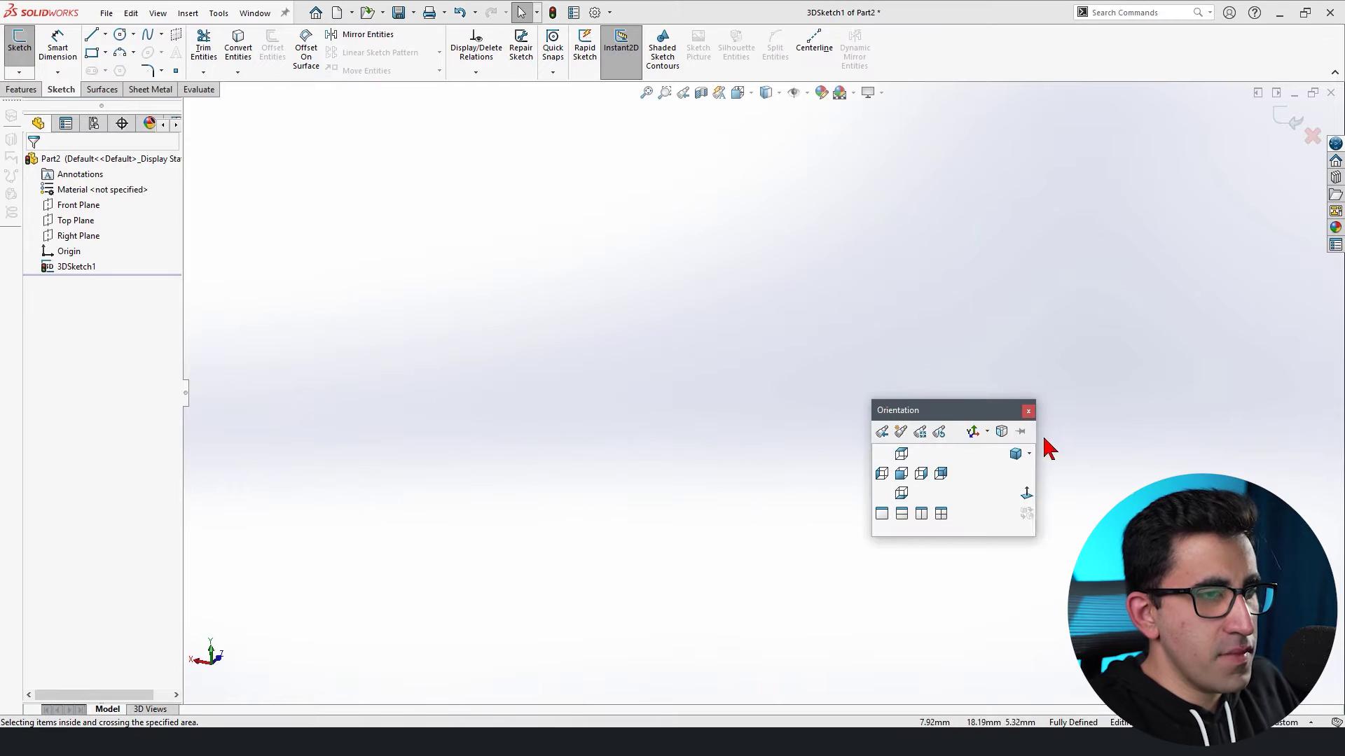
click(1027, 493)
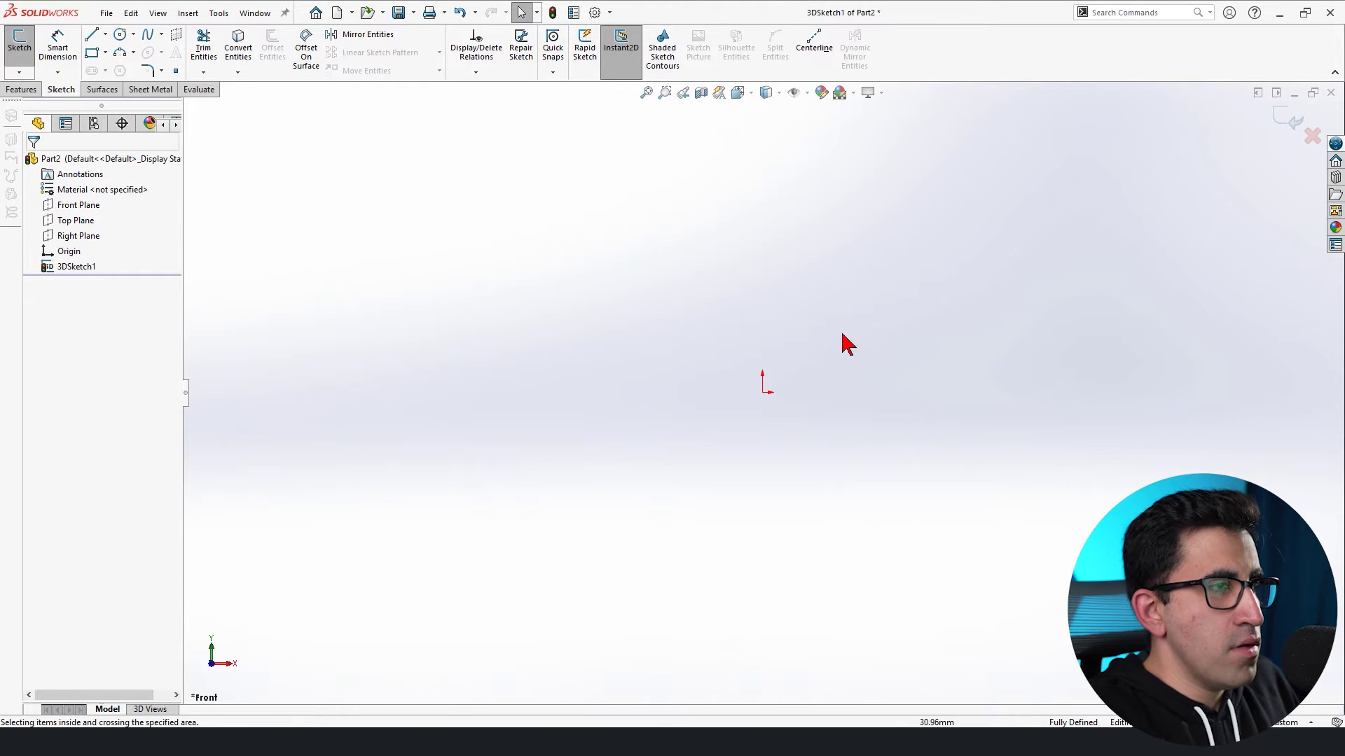
key(l)
click(763, 393)
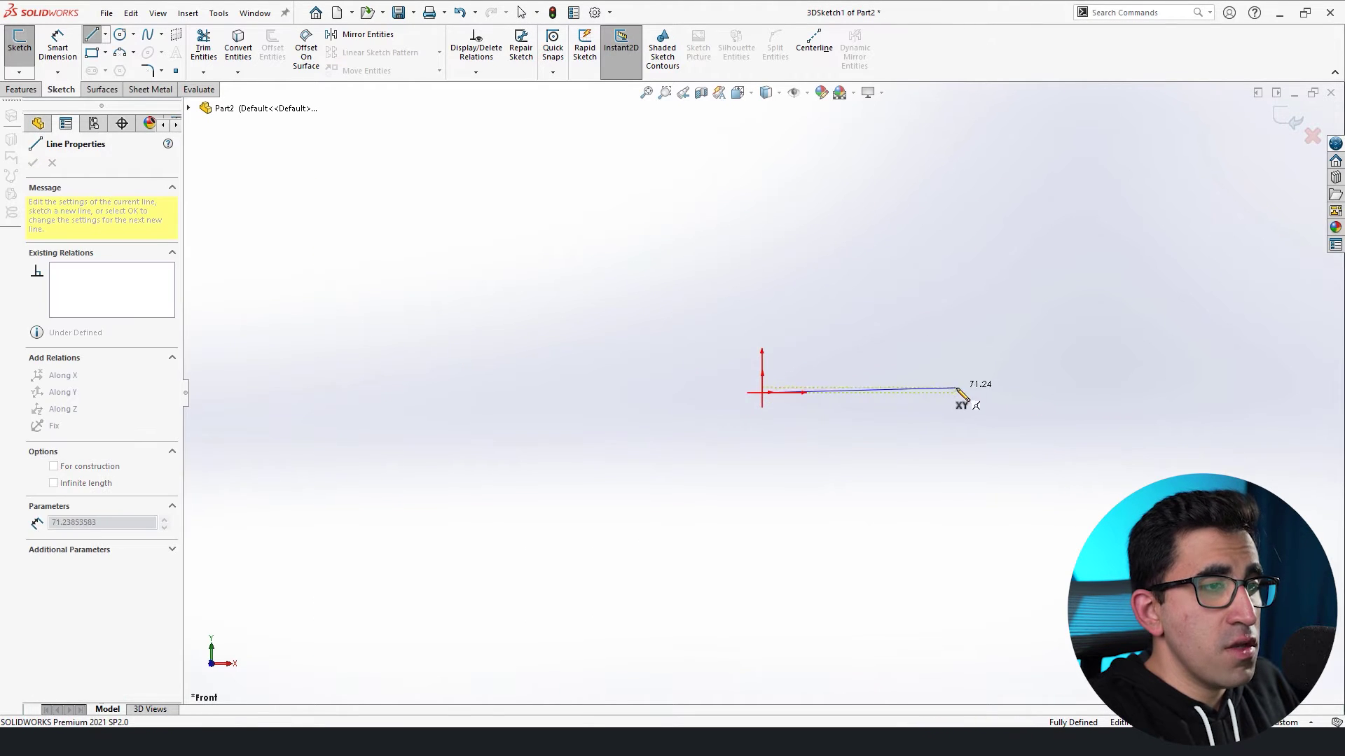
click(959, 392)
click(1066, 250)
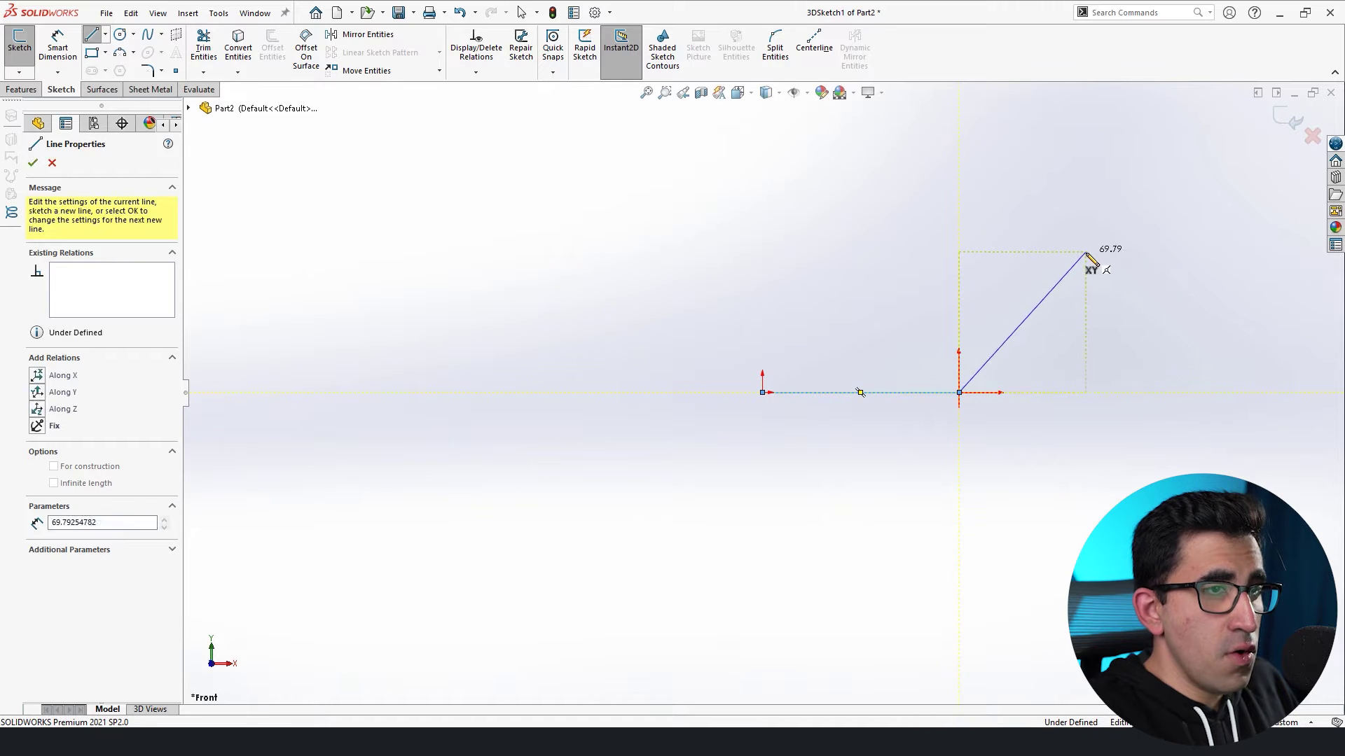
Add a depth-axis line and a diagonal back to the horizontal line's end to close the triangle.
key(ctrl+4)
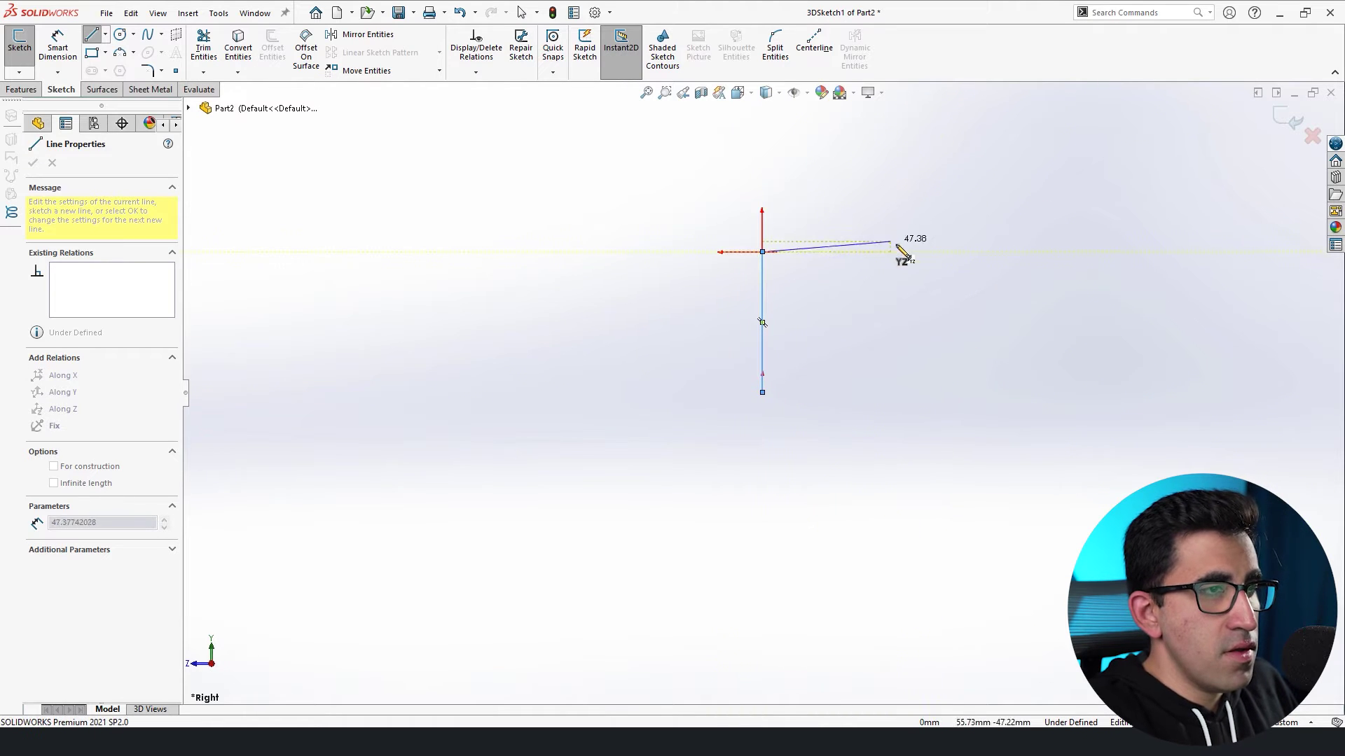
click(921, 260)
key(ctrl+1)
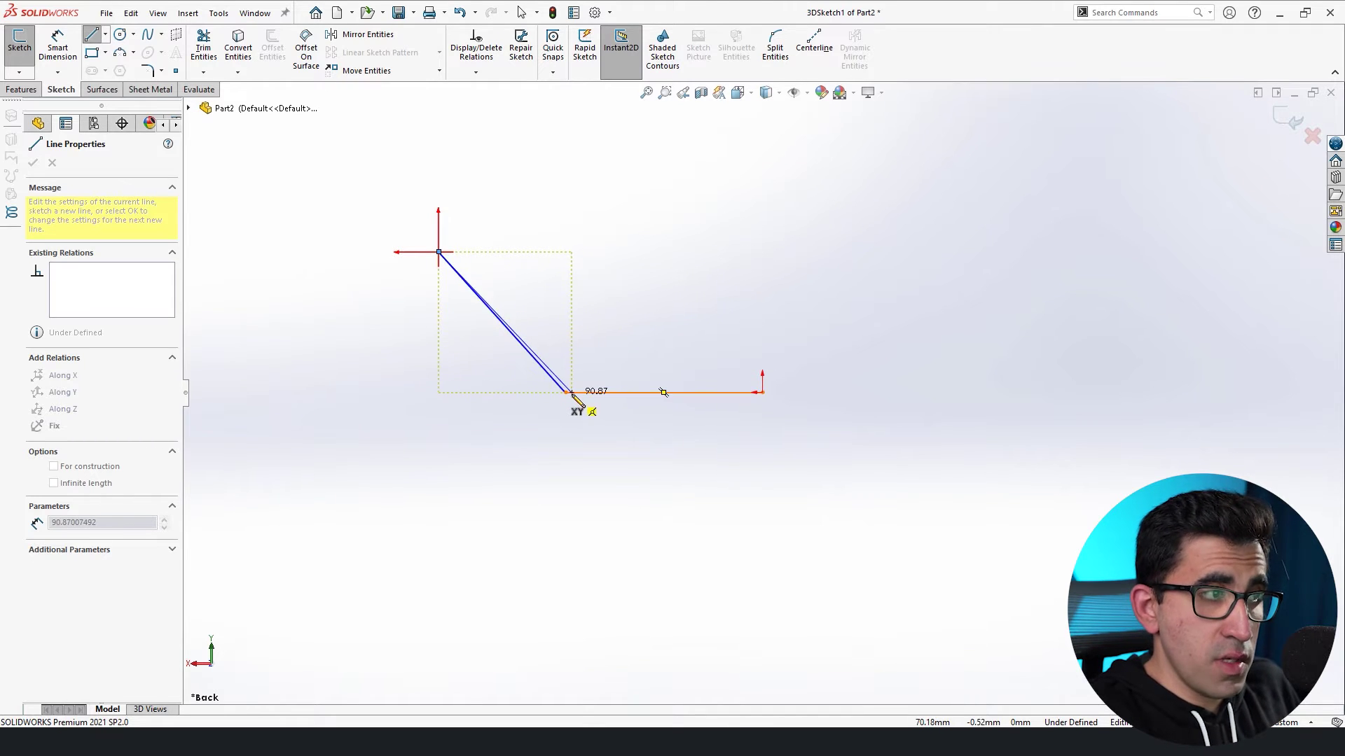
click(566, 393)
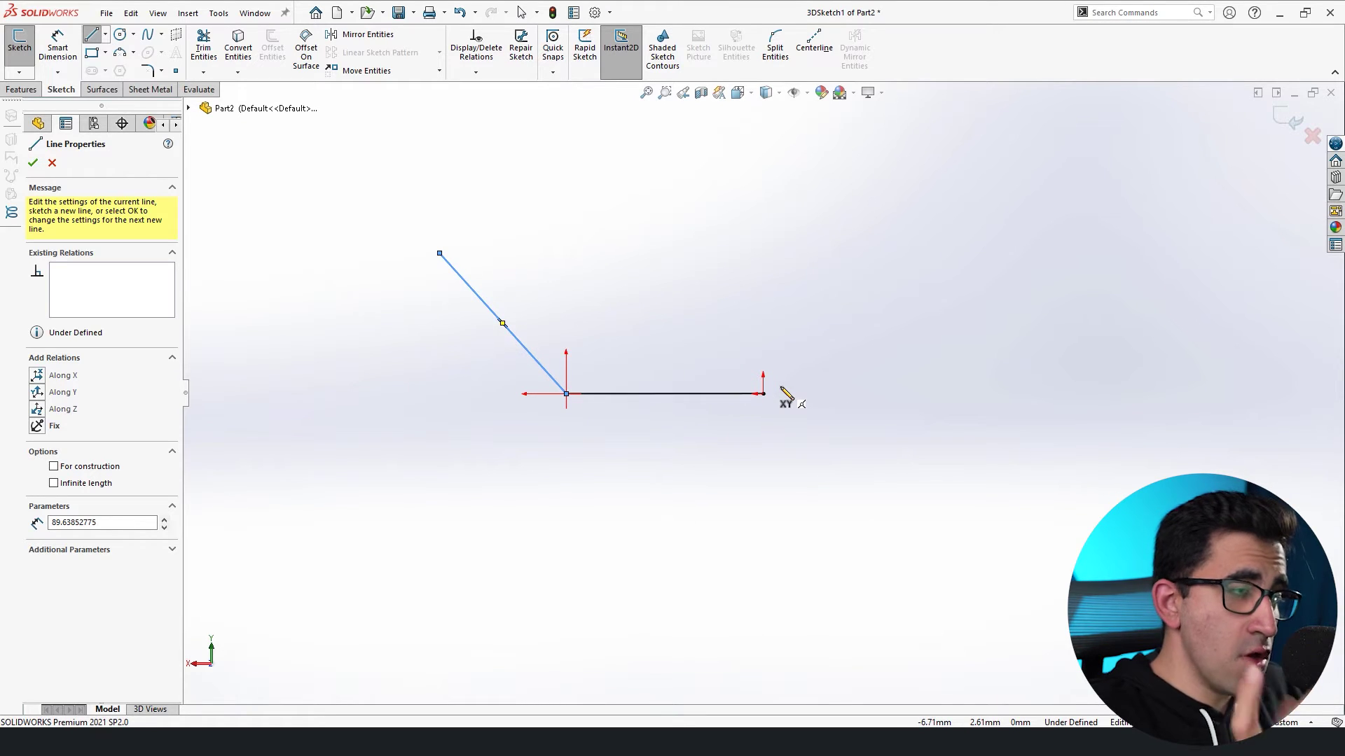
mouse_move(802, 404)
middle_down()
mouse_move(859, 421)
mouse_move(911, 519)
middle_up()
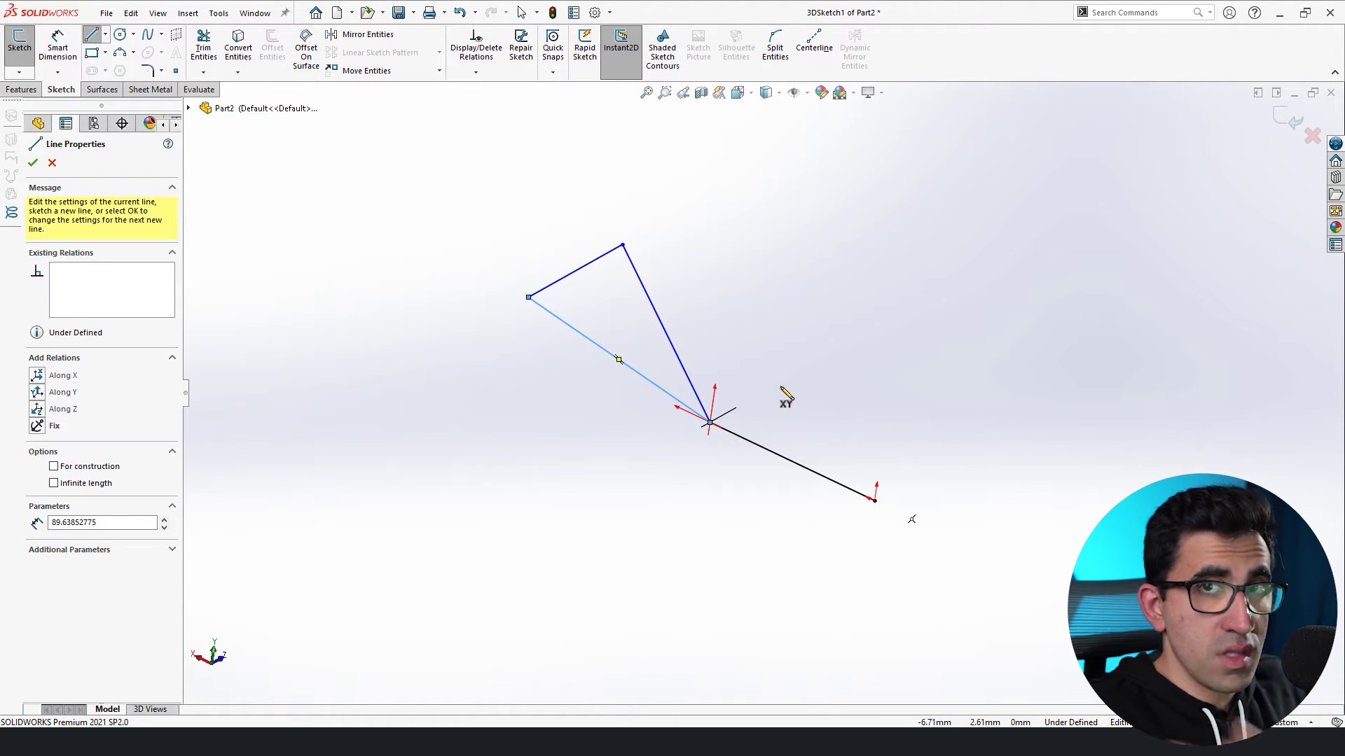
key(Escape)
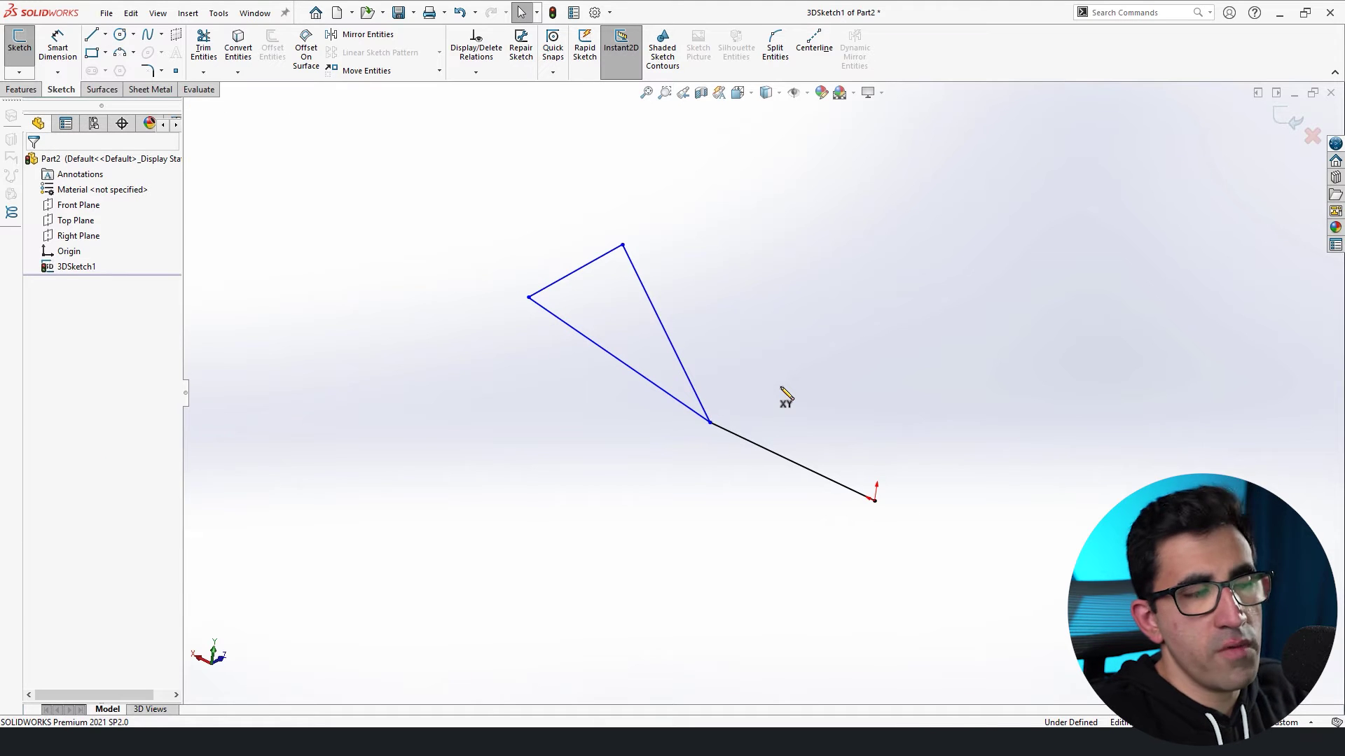
mouse_move(786, 393)
middle_down()
mouse_move(808, 339)
mouse_move(813, 353)
middle_up()
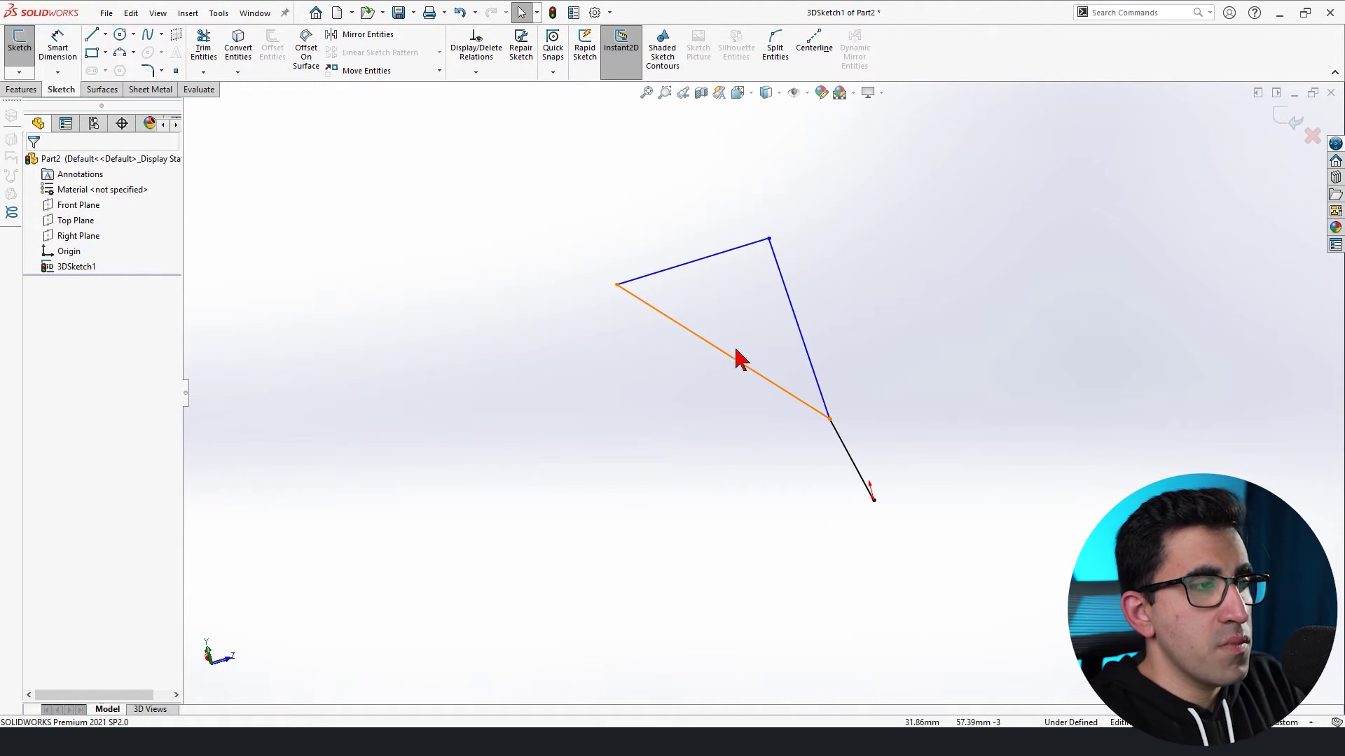
Delete the triangle's lower diagonal line and check the sketch from the Right and Back views.
click(742, 371)
key(Delete)
key(space)
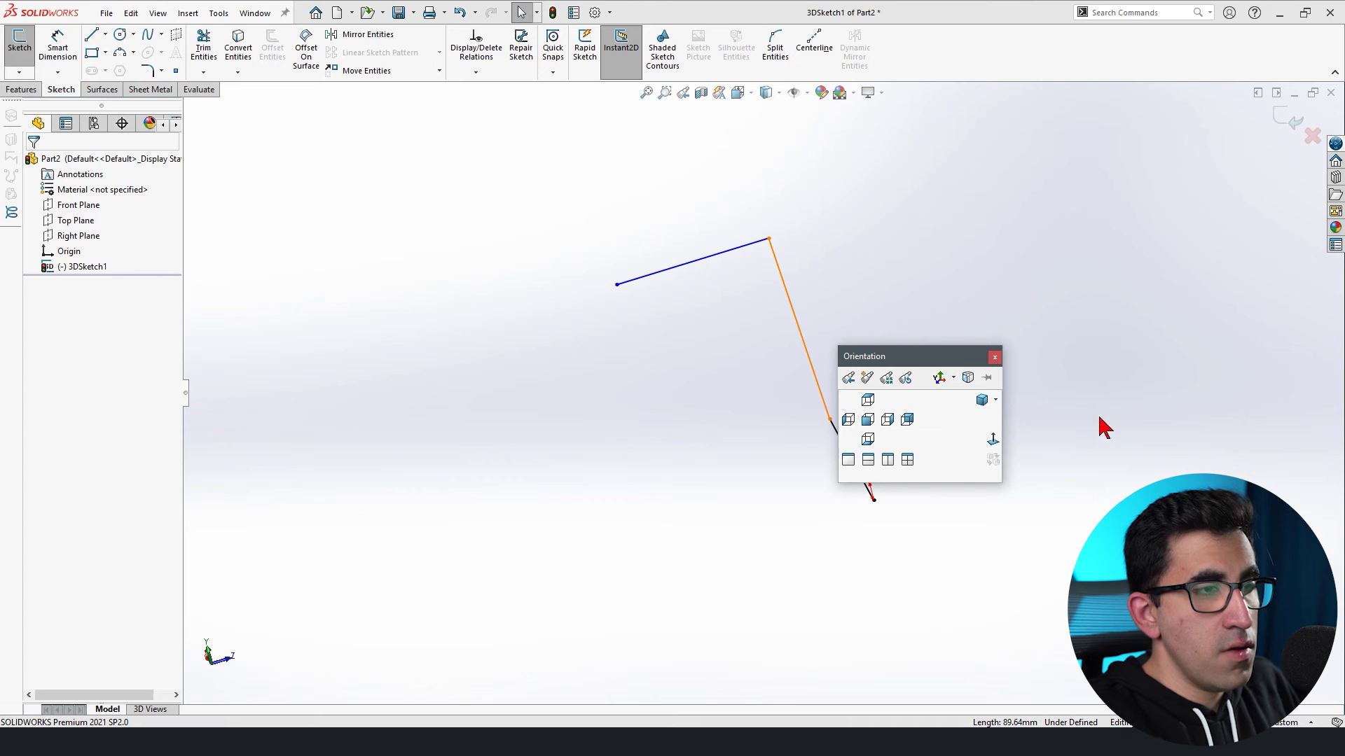
click(991, 439)
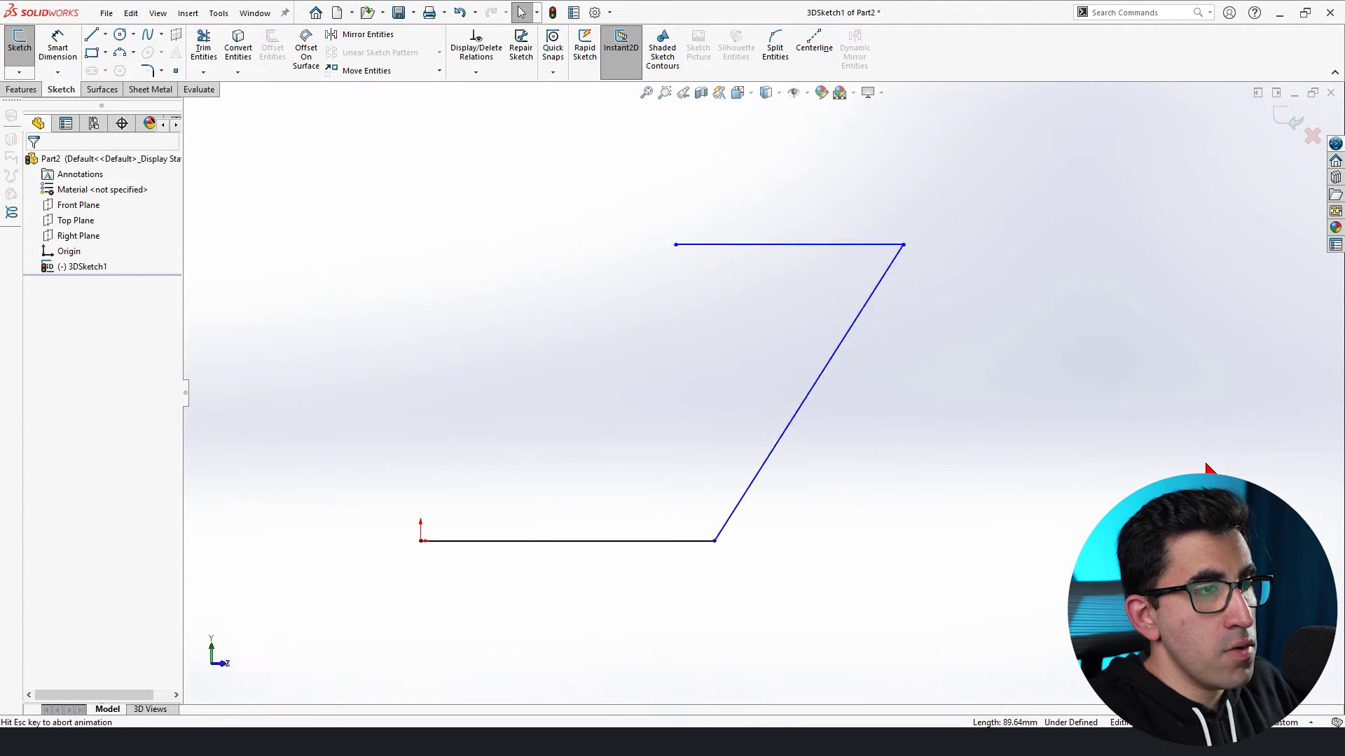
key(ctrl+1)
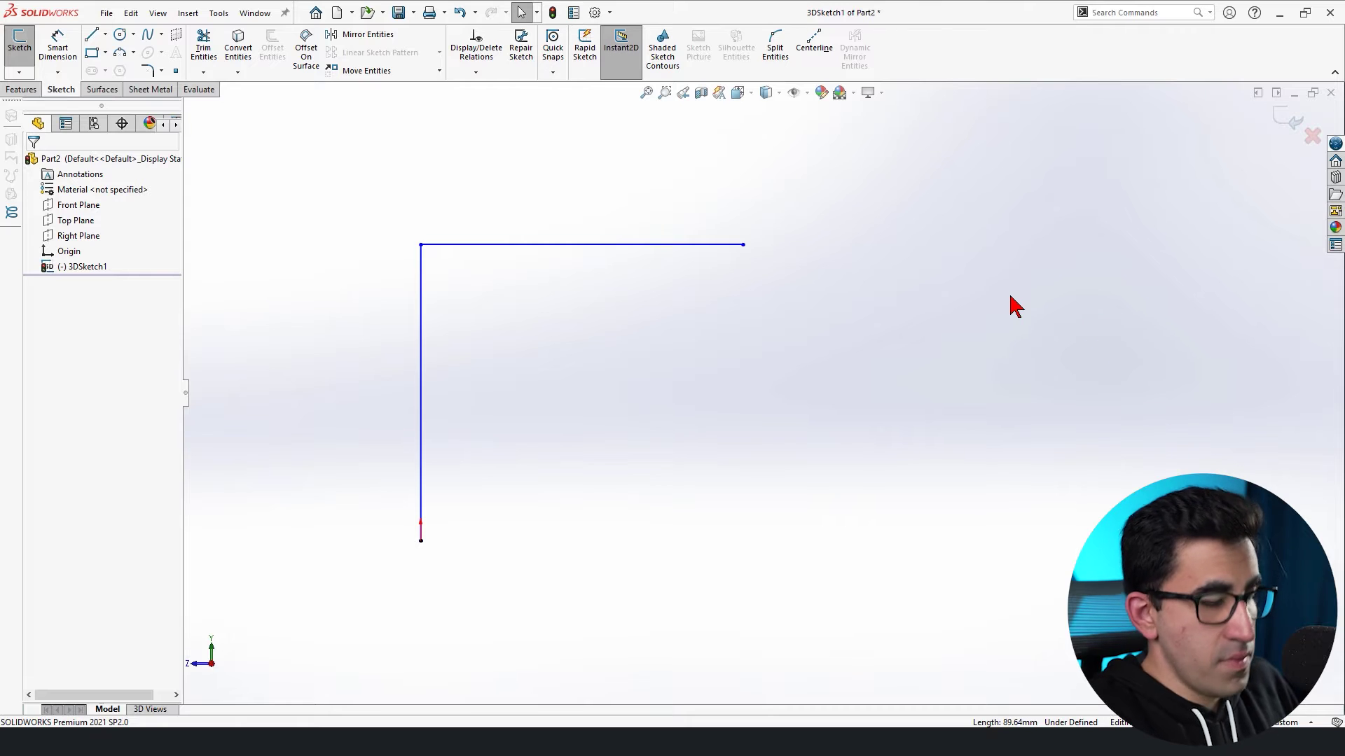
key(ctrl+2)
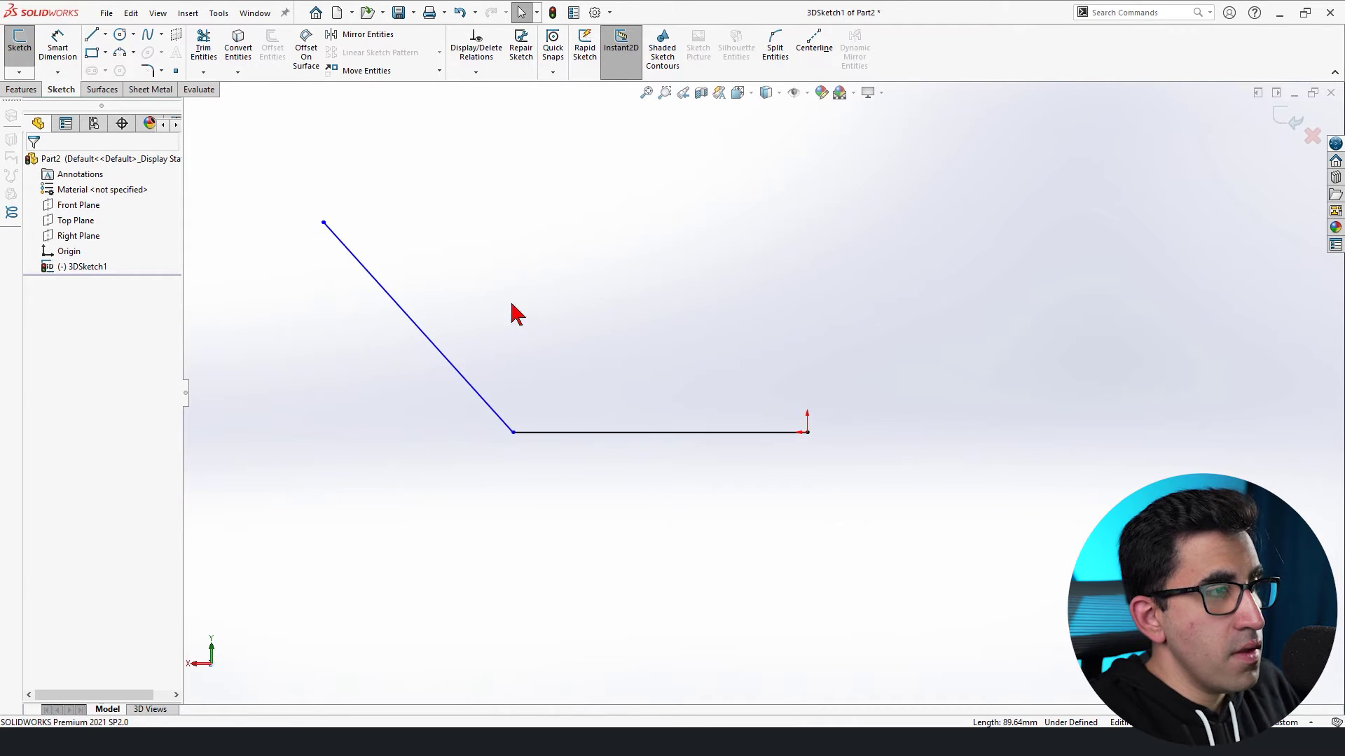
Draw new lines from the diagonal's top endpoint to the L corner and the horizontal line's right end.
key(l)
click(323, 223)
scroll(455, 438, down, 5)
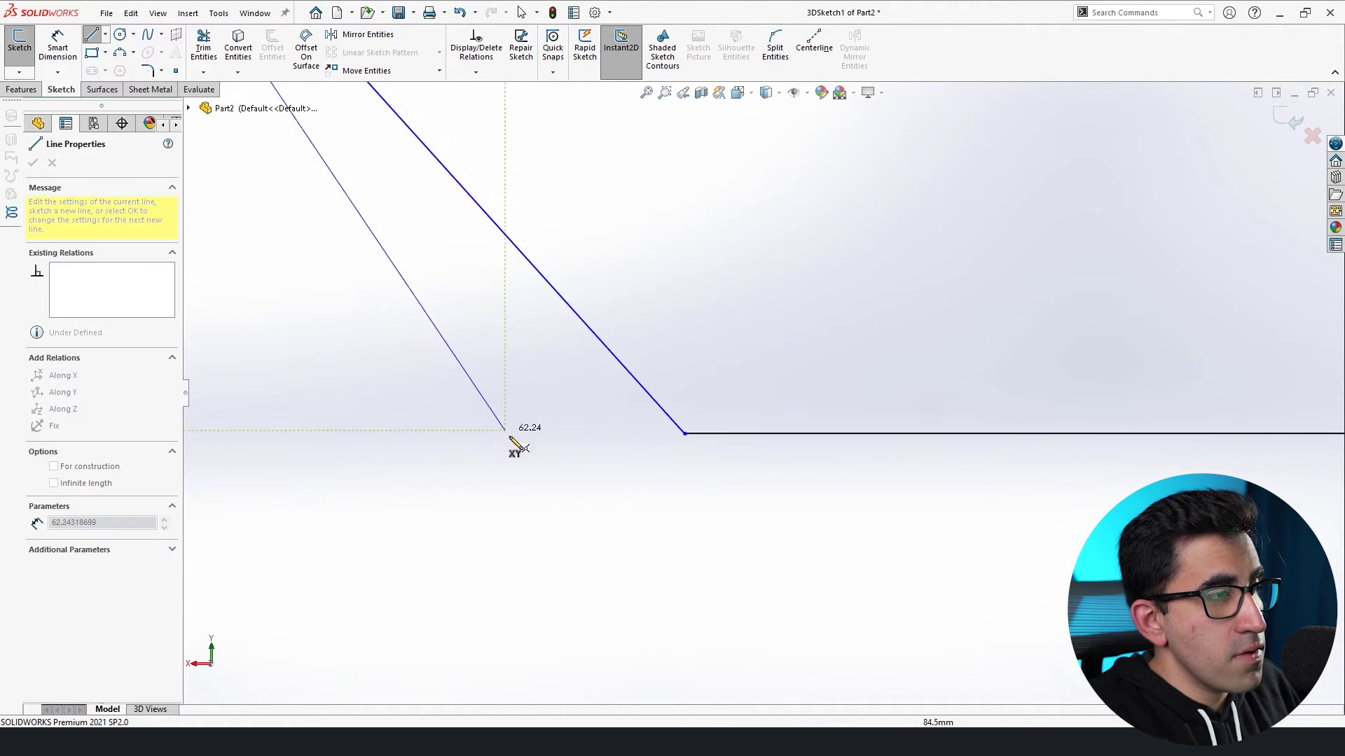
click(755, 405)
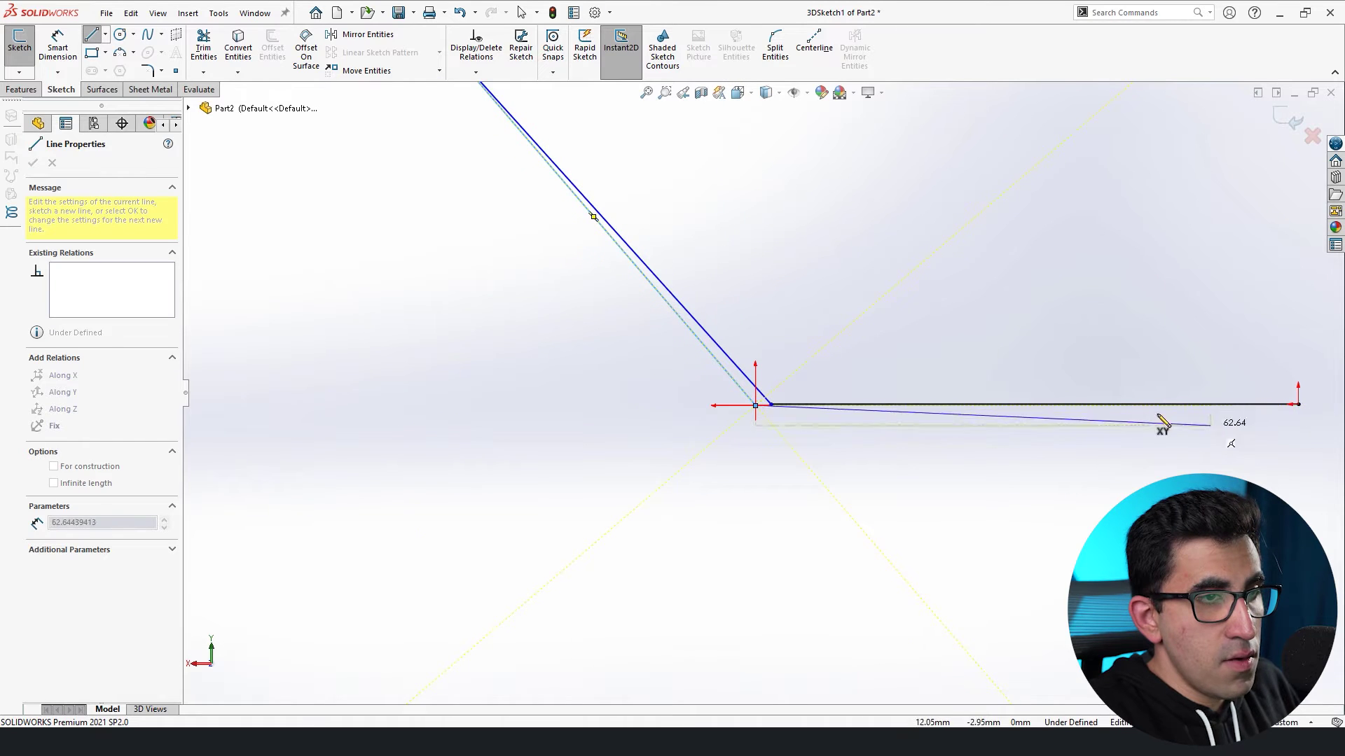
scroll(1159, 418, down, 2)
scroll(1127, 375, up, 4)
scroll(1151, 405, down, 3)
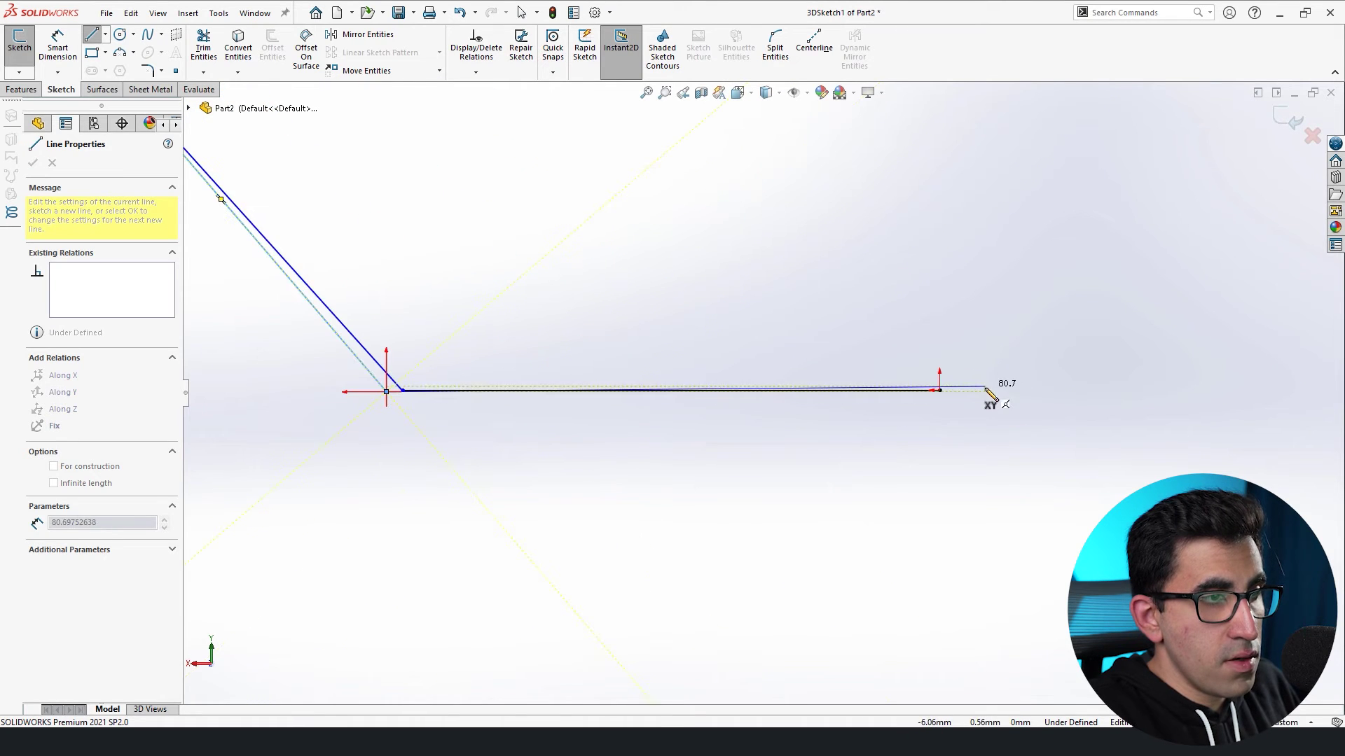
click(984, 390)
middle_drag(987, 353, 976, 440)
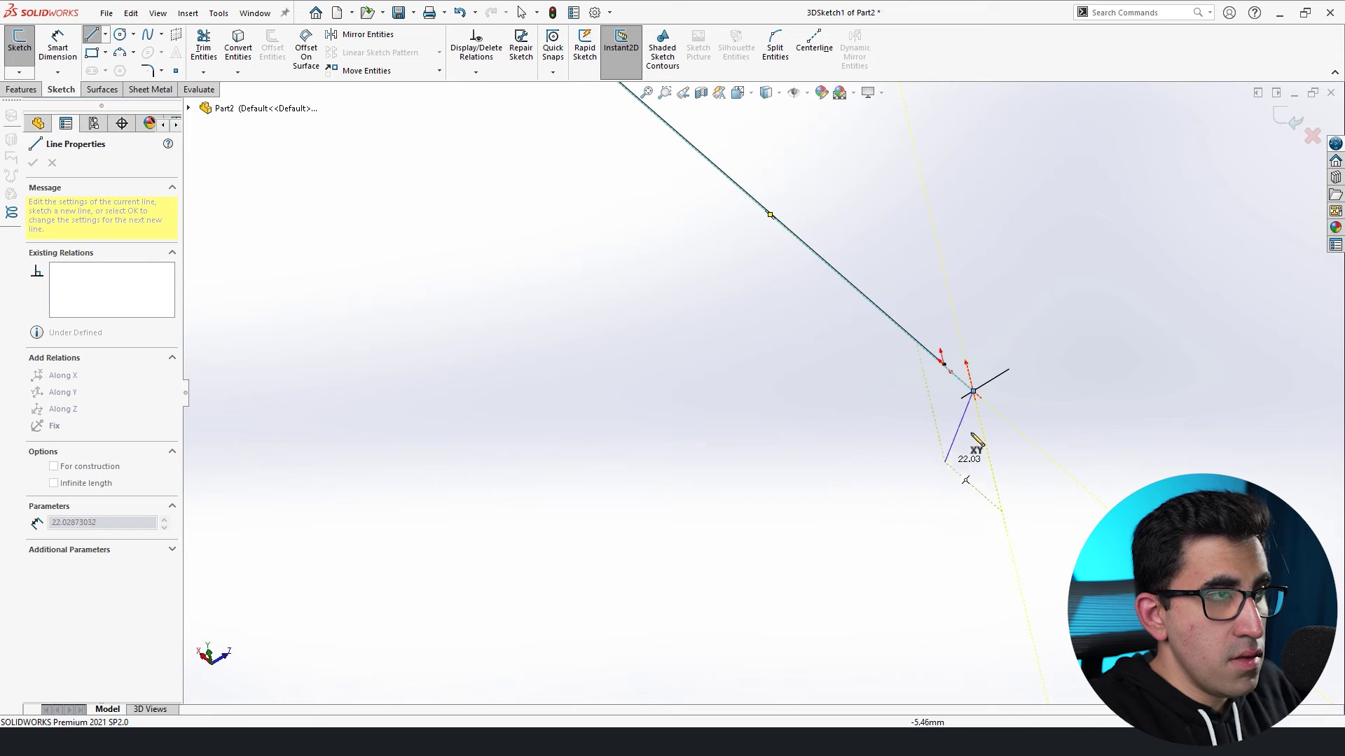
scroll(885, 351, up, 5)
key(Escape)
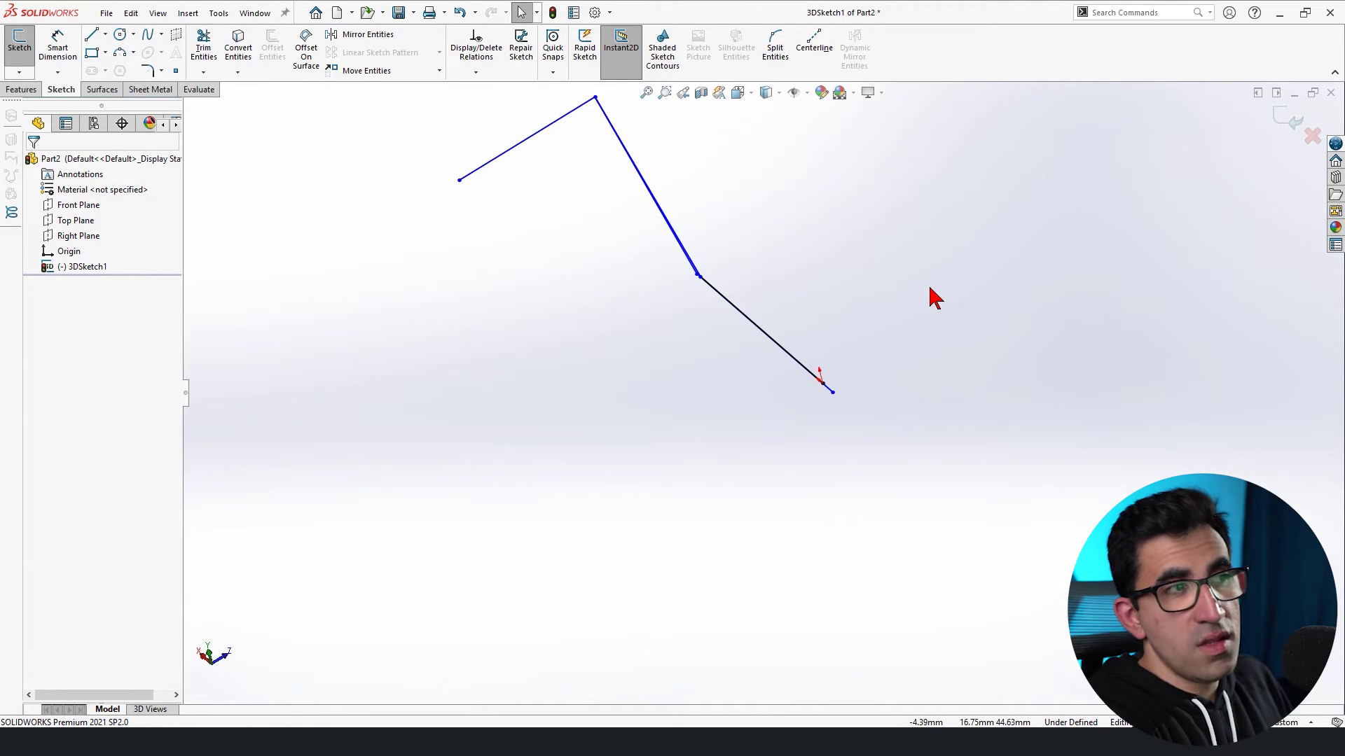
click(931, 290)
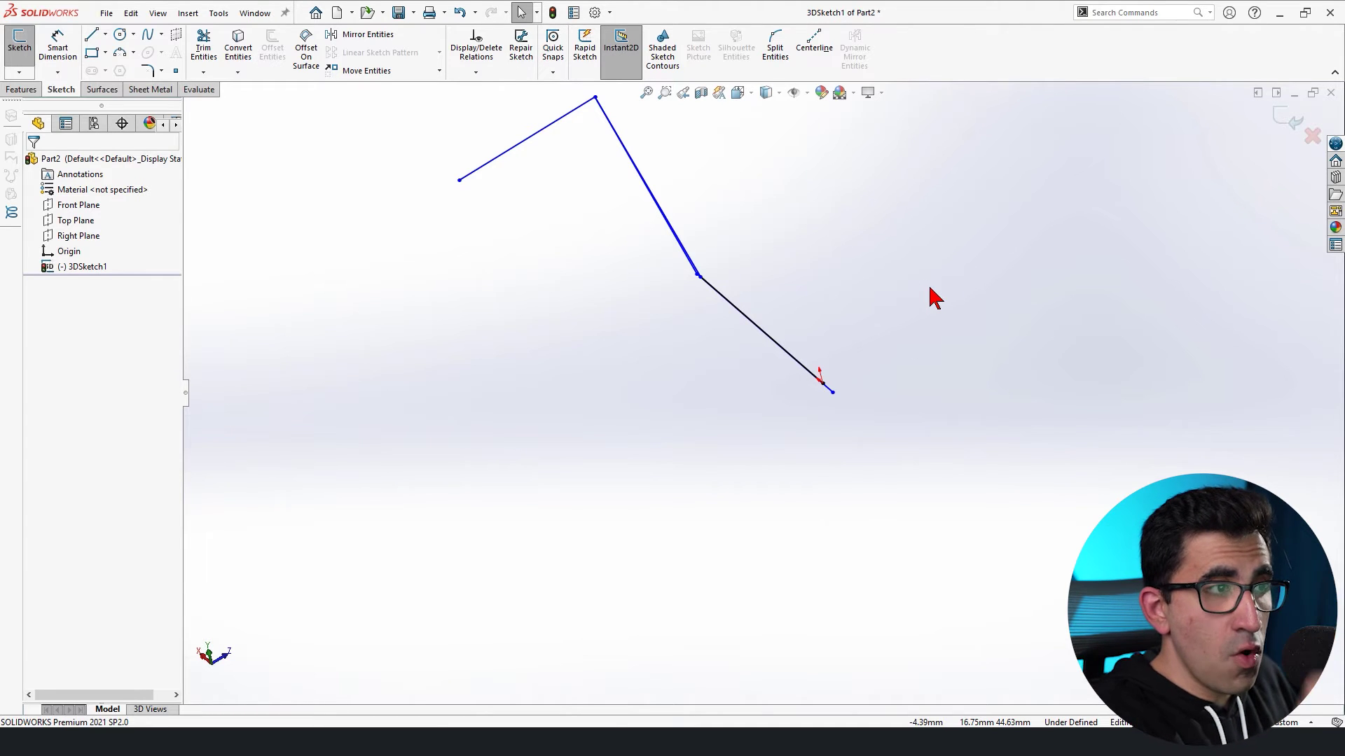
Draw two lines from the open left endpoint to the black line's endpoint, closing the loop.
key(t)
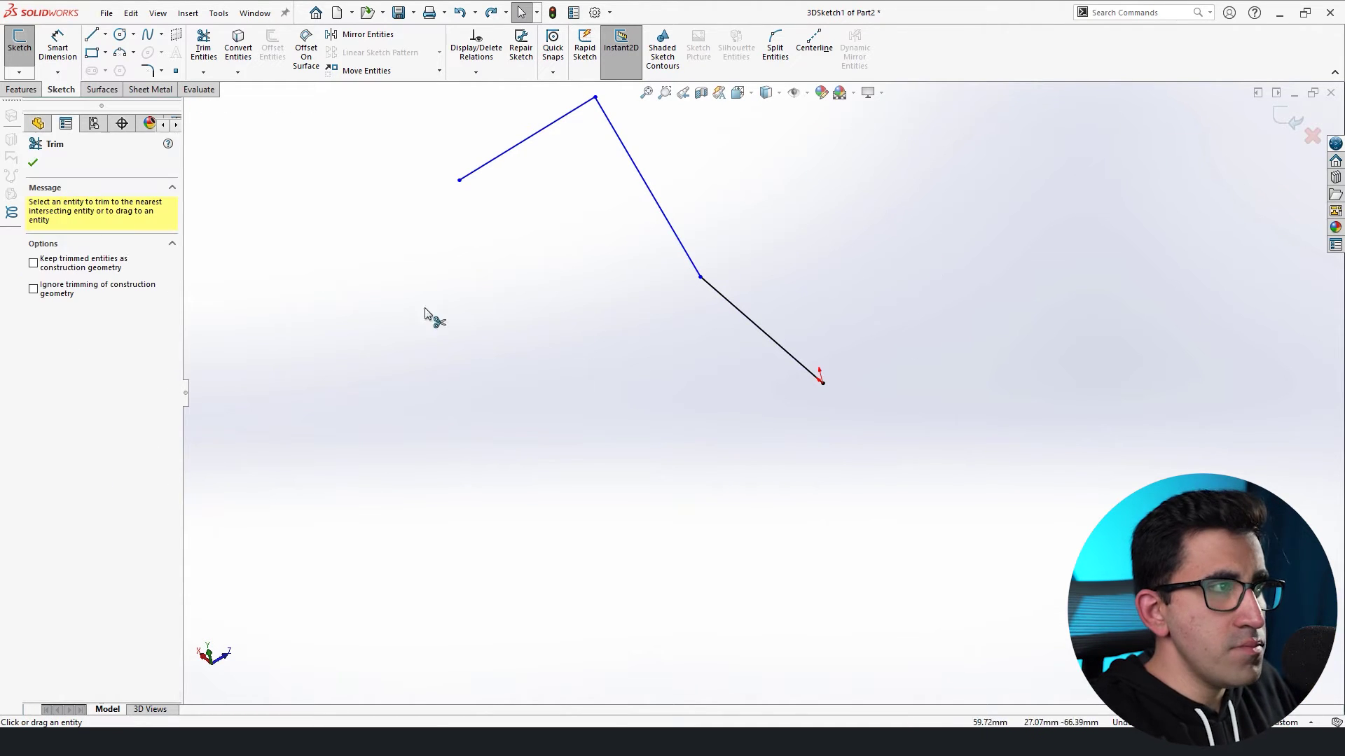
key(Left)
key(Left)
key(Left)
key(Left)
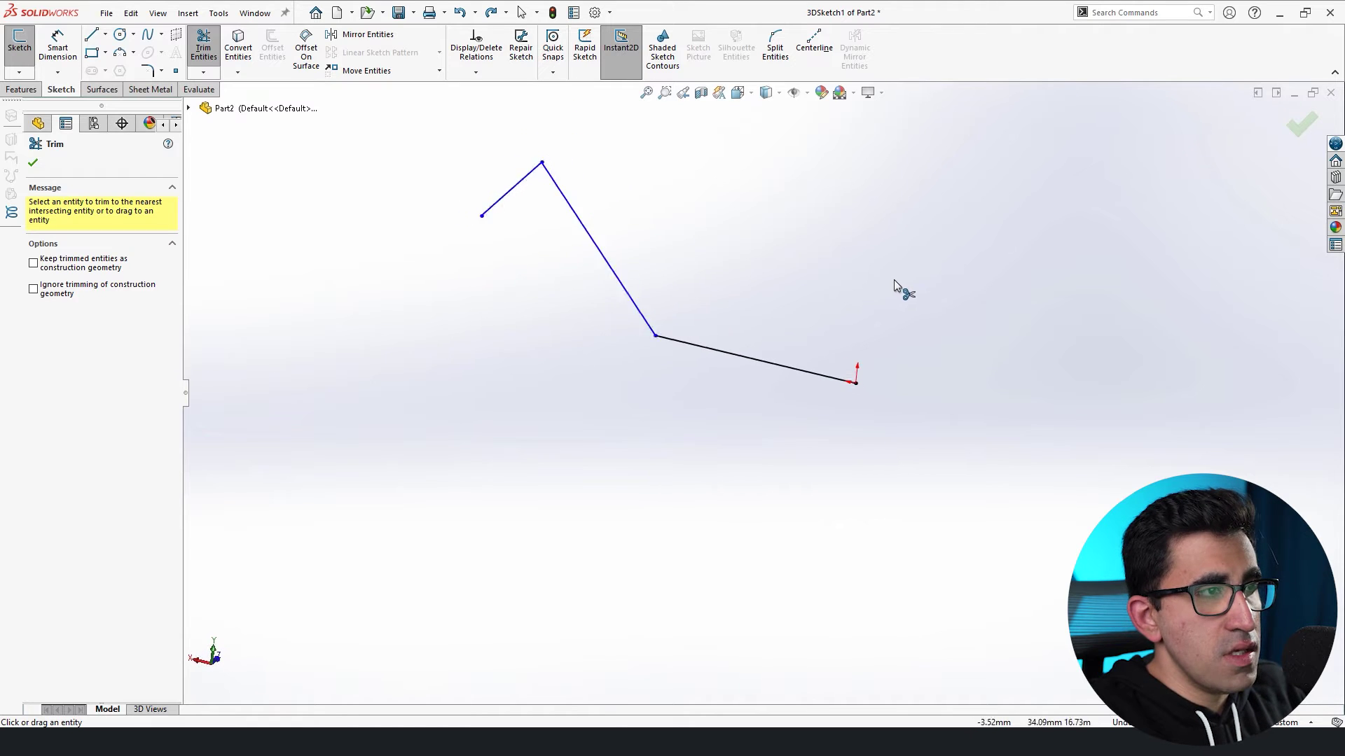
key(Left)
key(Escape)
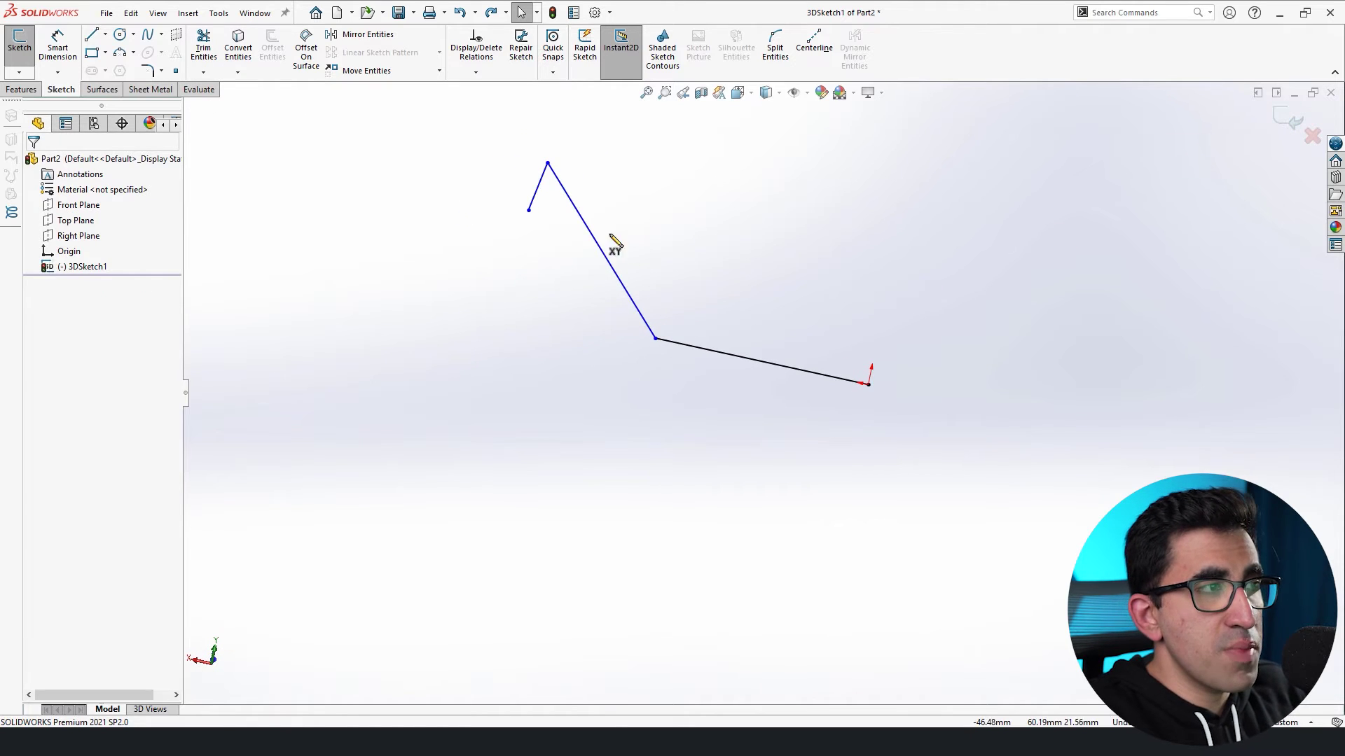
key(l)
click(529, 210)
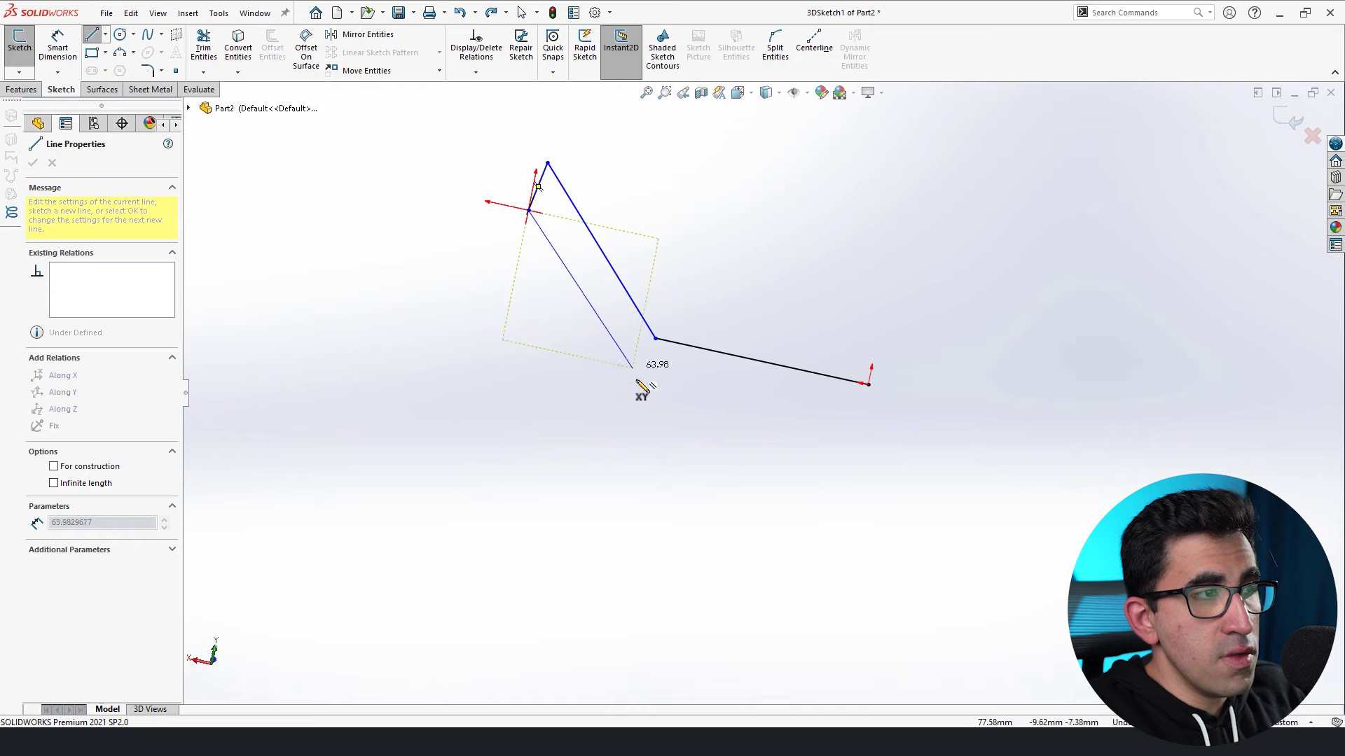
click(637, 384)
click(857, 432)
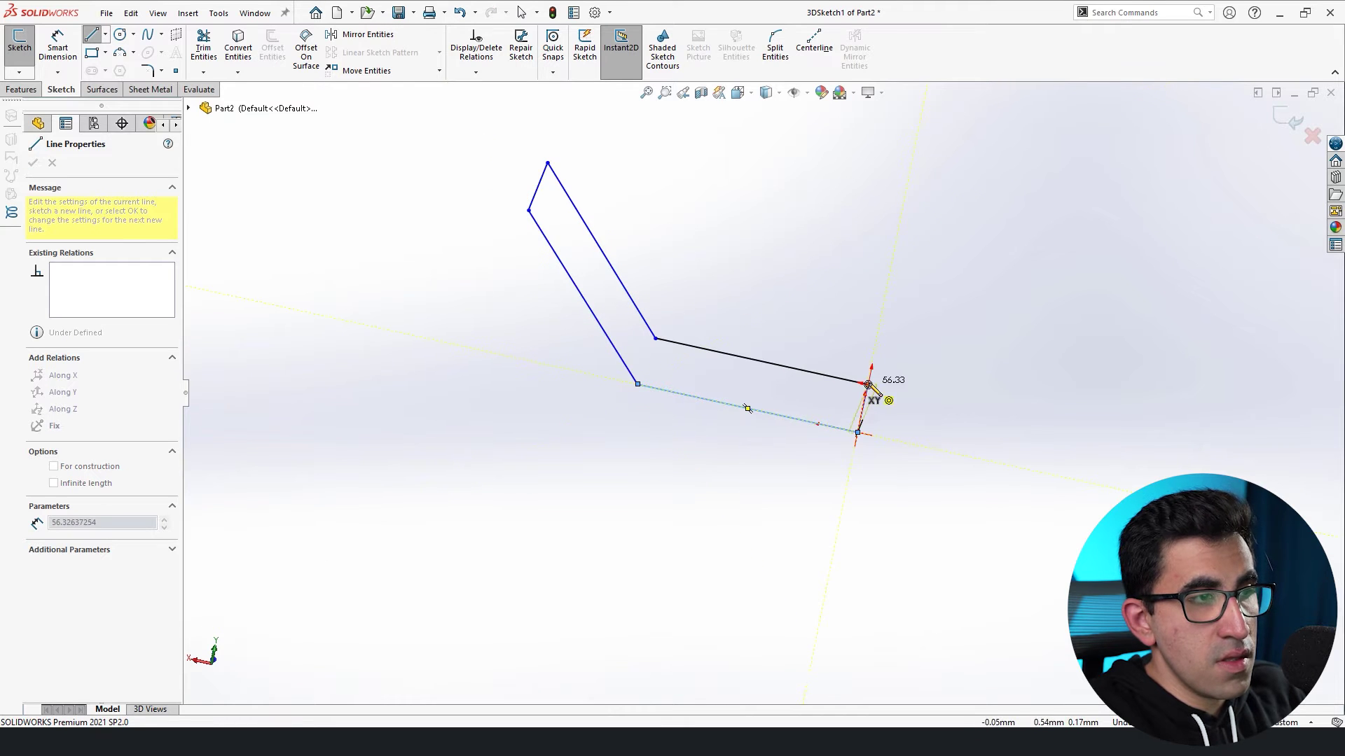
click(868, 383)
key(Escape)
Add an Along Z relation between two corner points of the loop.
key(Left)
key(Left)
key(Left)
key(Left)
key(Left)
key(Left)
key(Left)
key(Left)
key(Left)
key(Left)
key(Left)
key(Left)
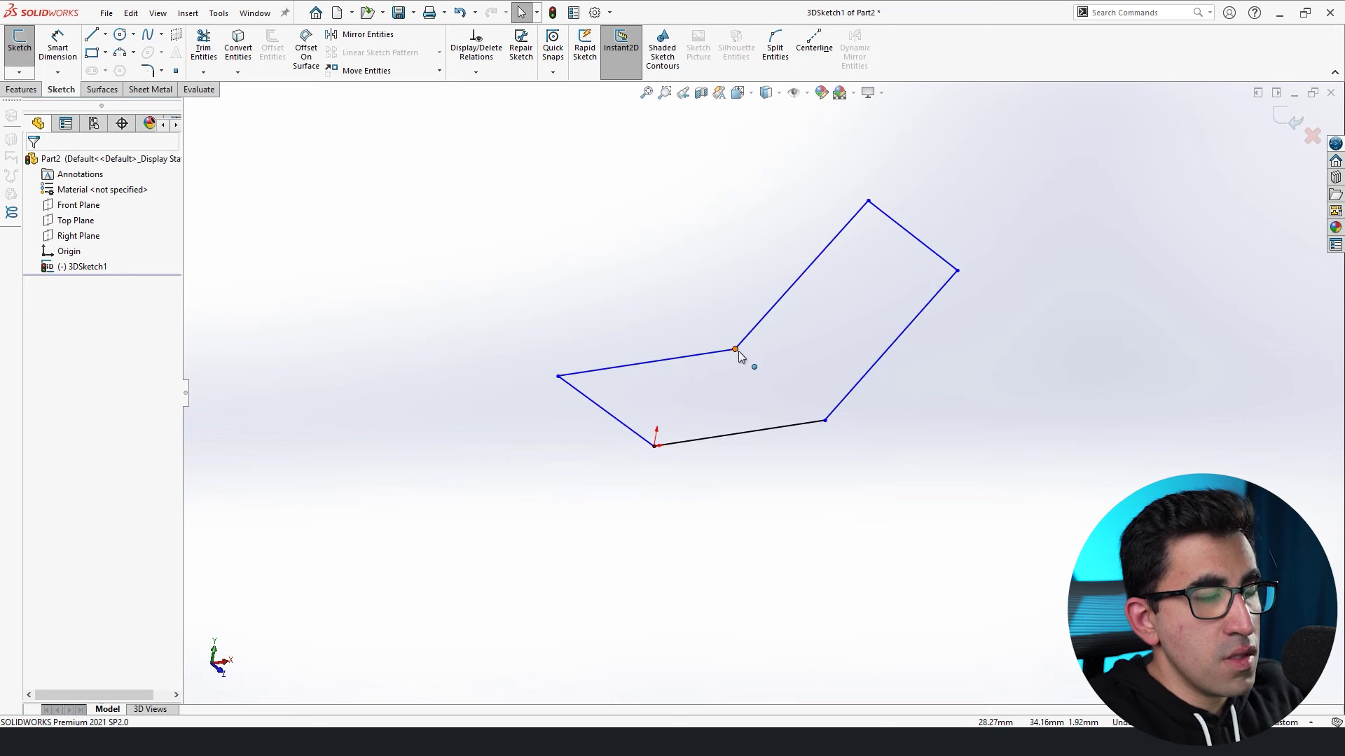
click(735, 350)
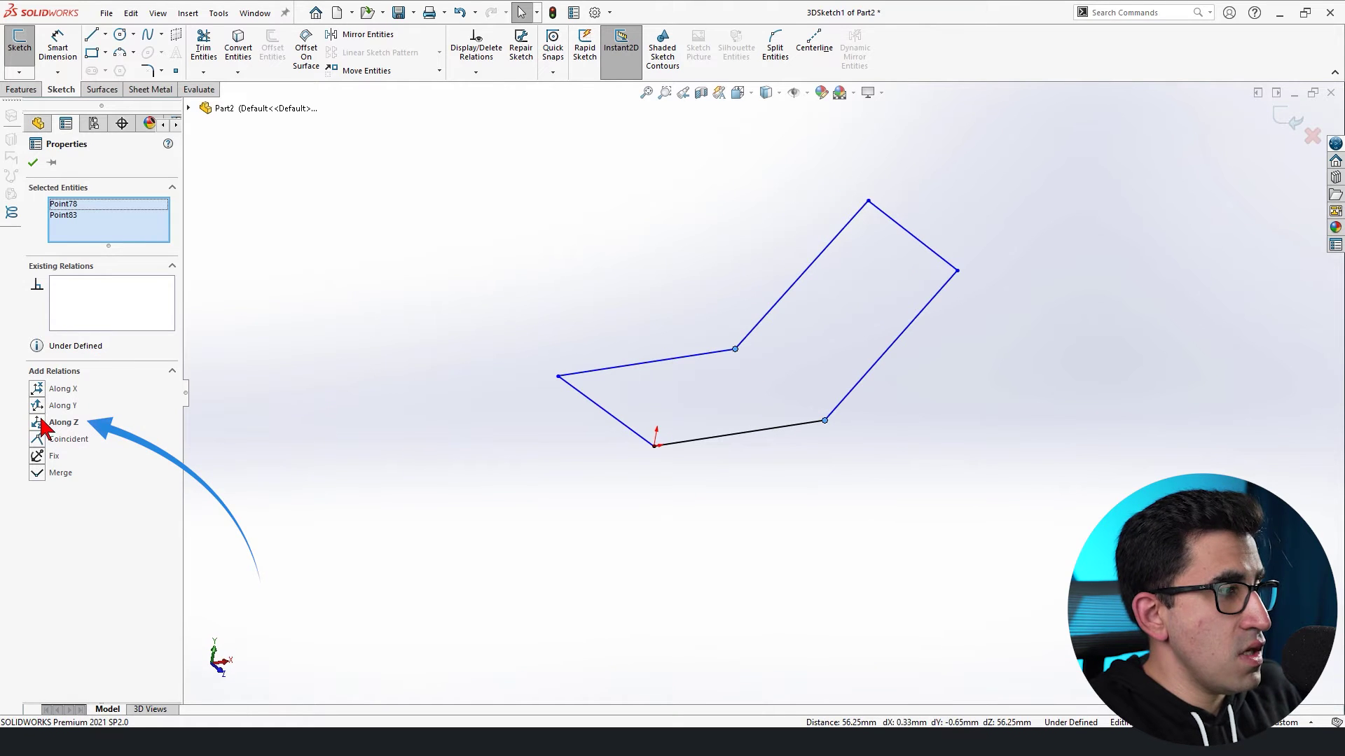
click(42, 428)
Make the lower-left and upper-right lines of the loop parallel.
click(350, 588)
click(926, 246)
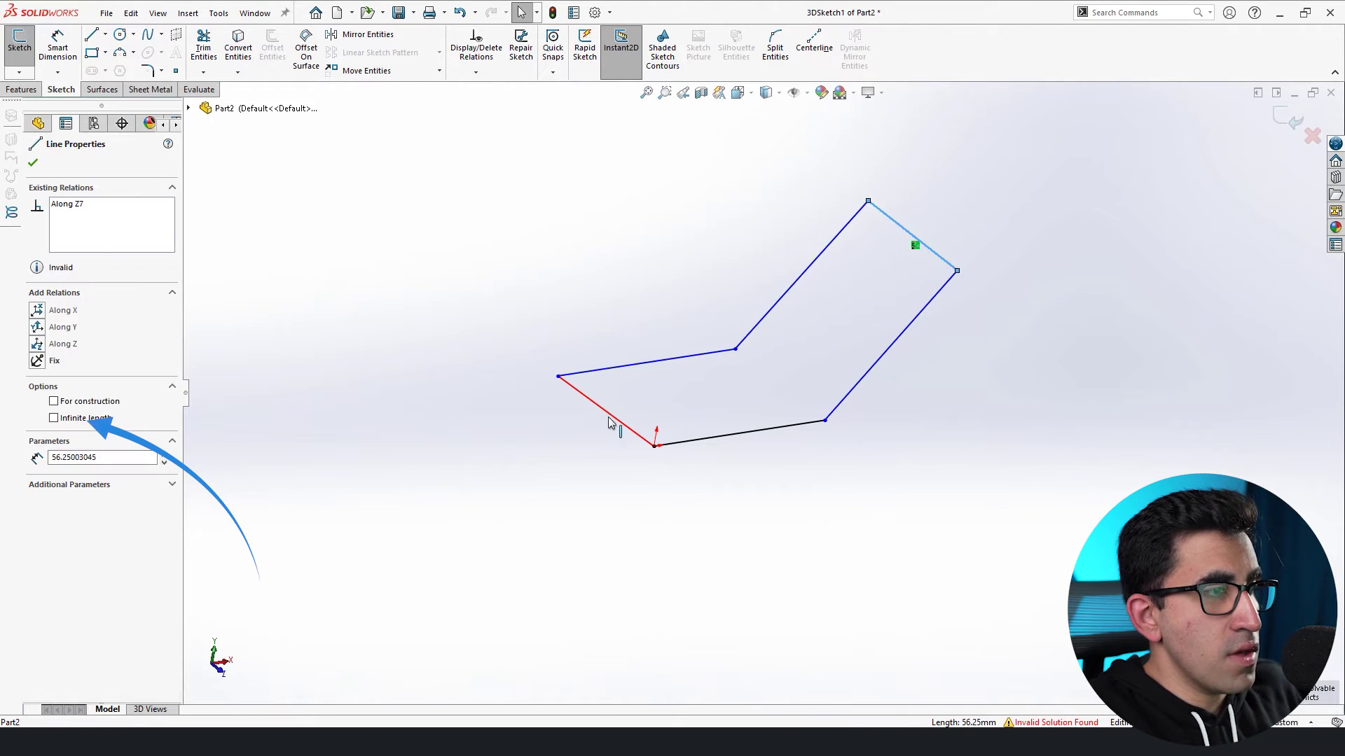
ctrl+click(614, 418)
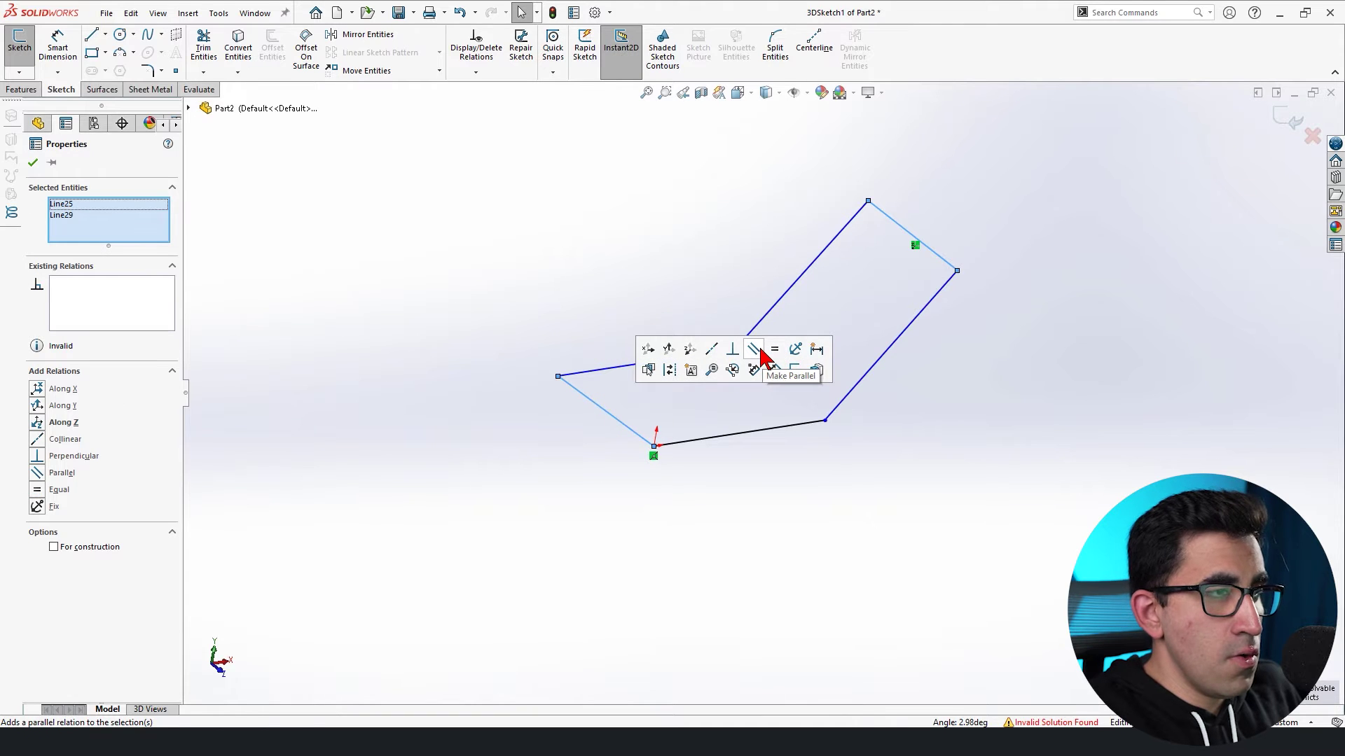
click(755, 351)
click(864, 424)
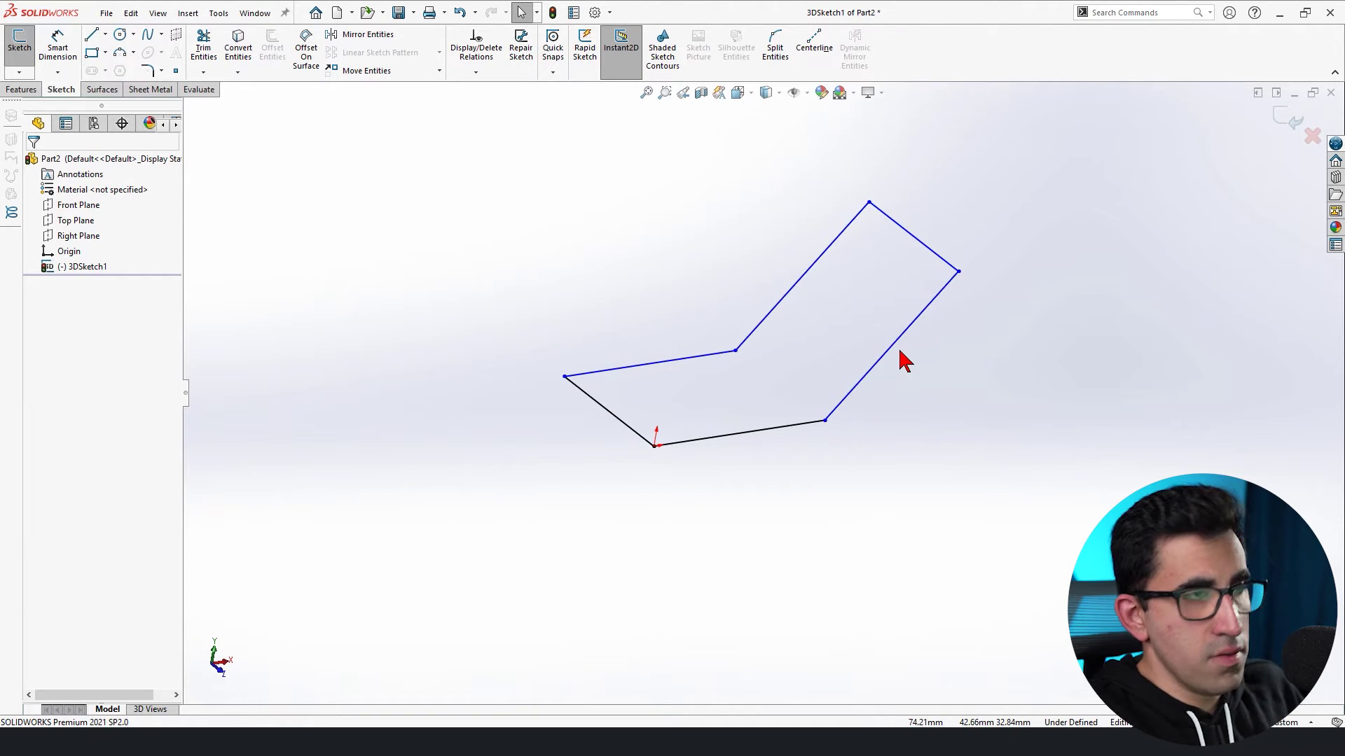
Switch the display to Four View and activate the Left viewport.
middle_drag(900, 352, 921, 432)
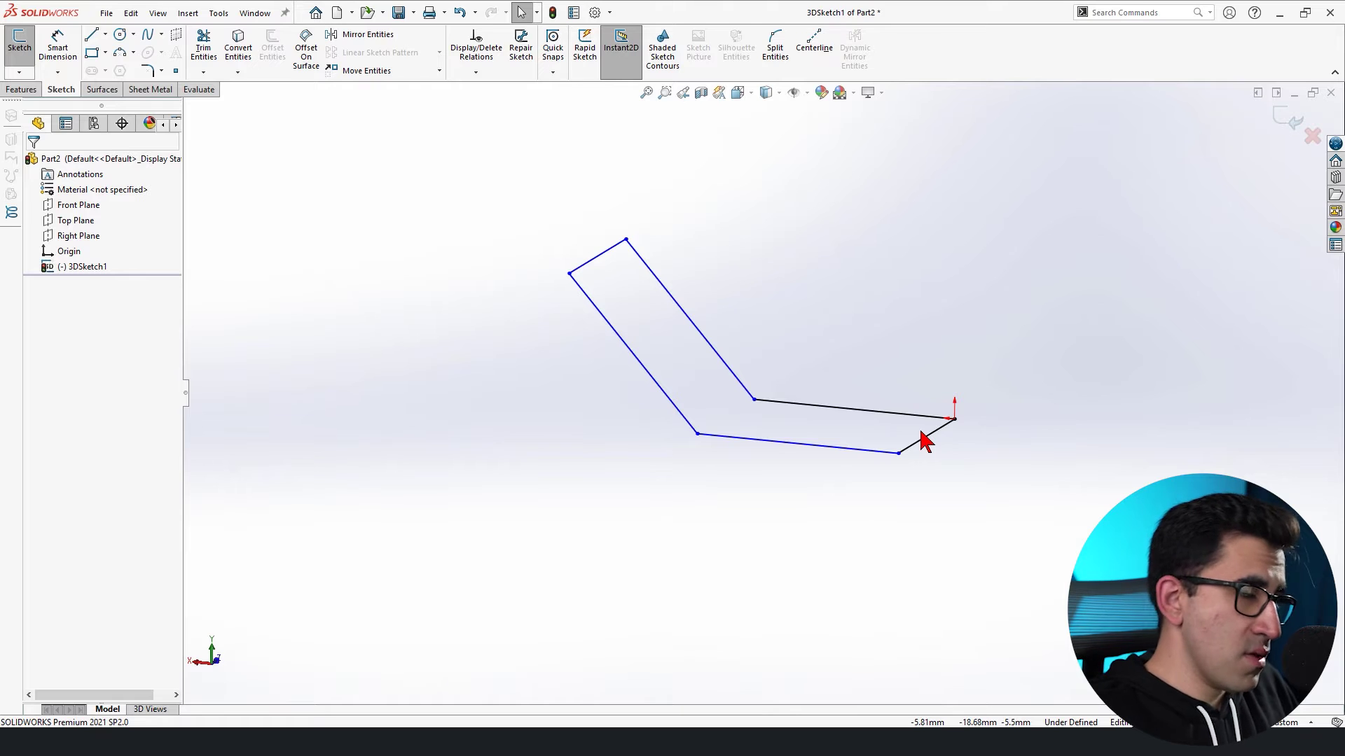
key(space)
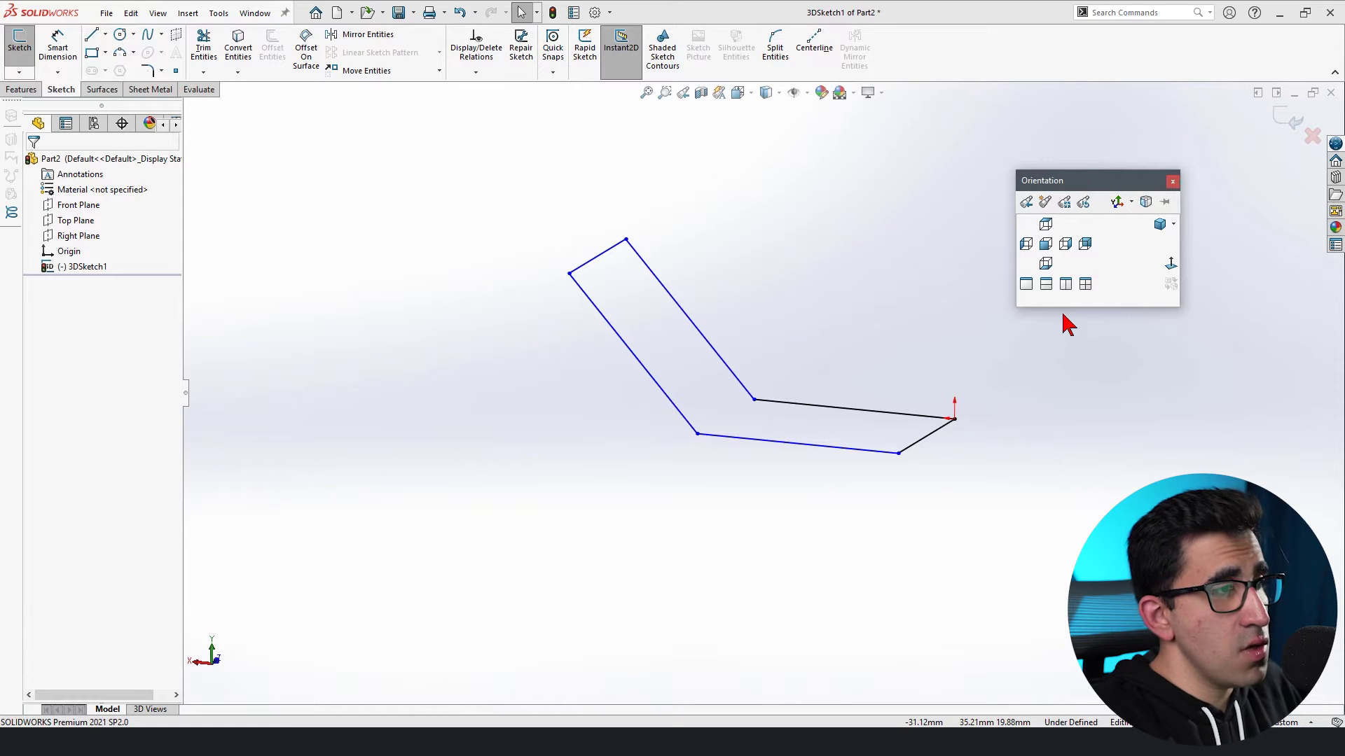
click(1085, 283)
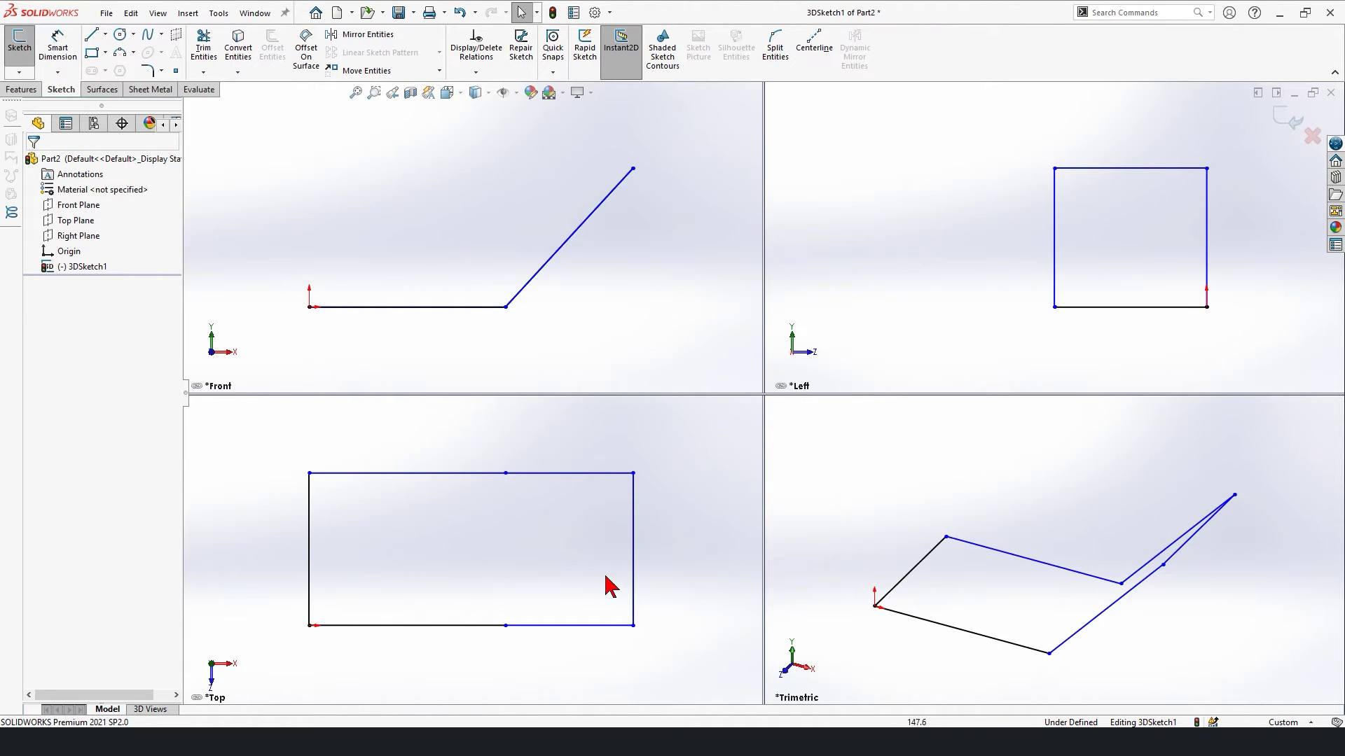
click(941, 334)
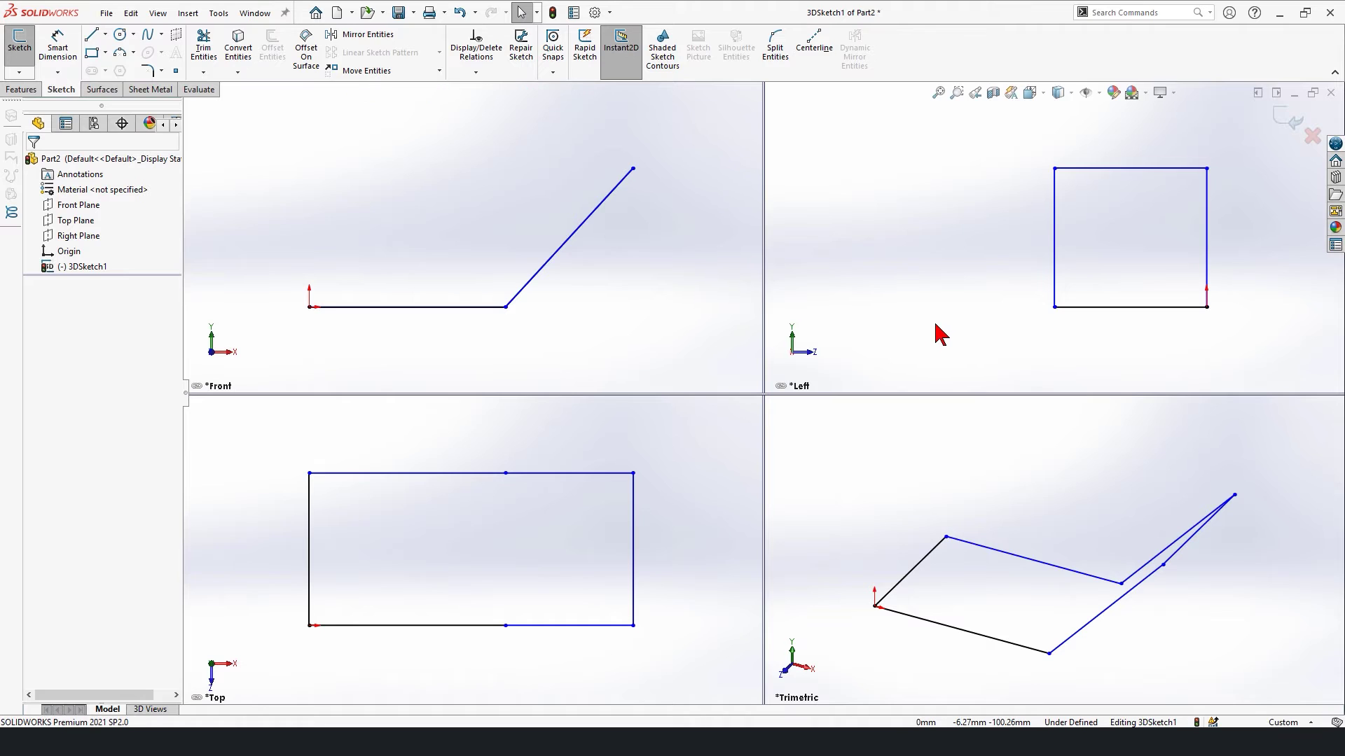
Set the active pane to Left view and pull the raised endpoint down, dismissing the over-define warning.
right_drag(941, 335, 941, 335)
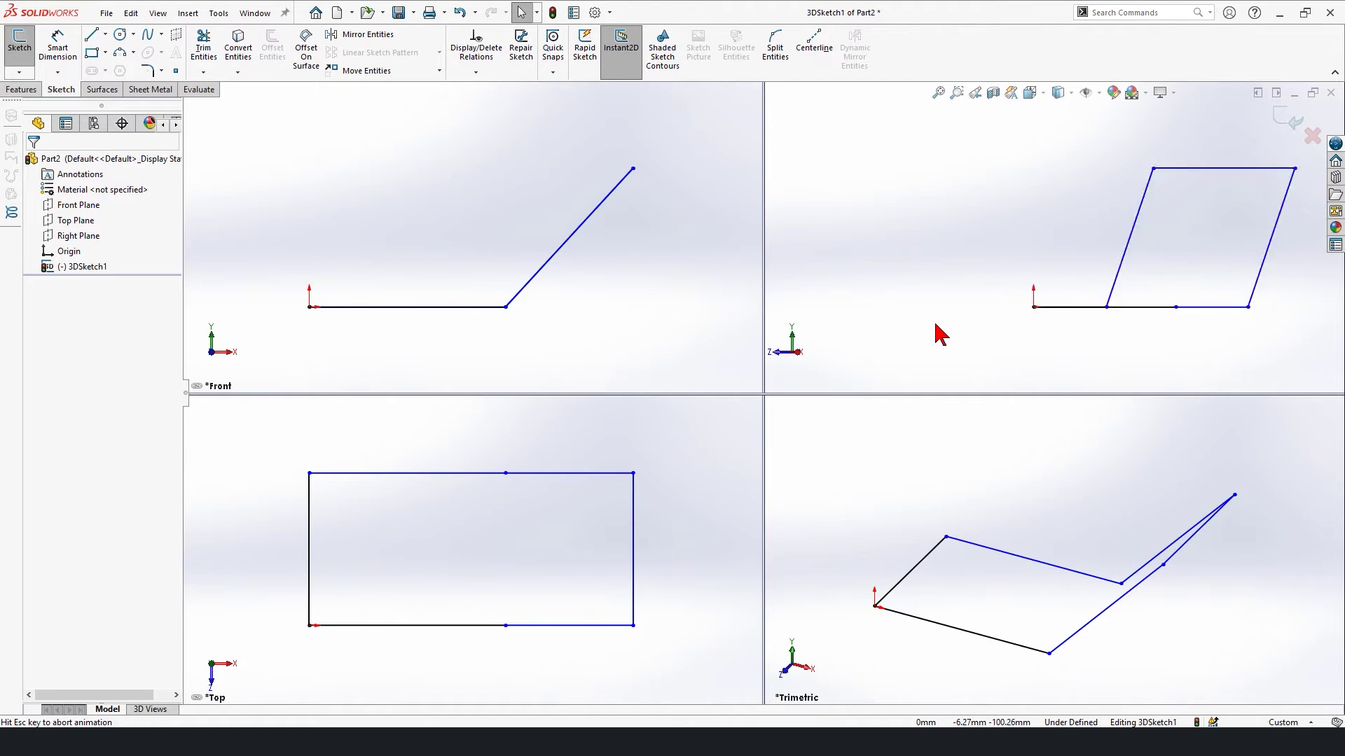
key(ctrl+4)
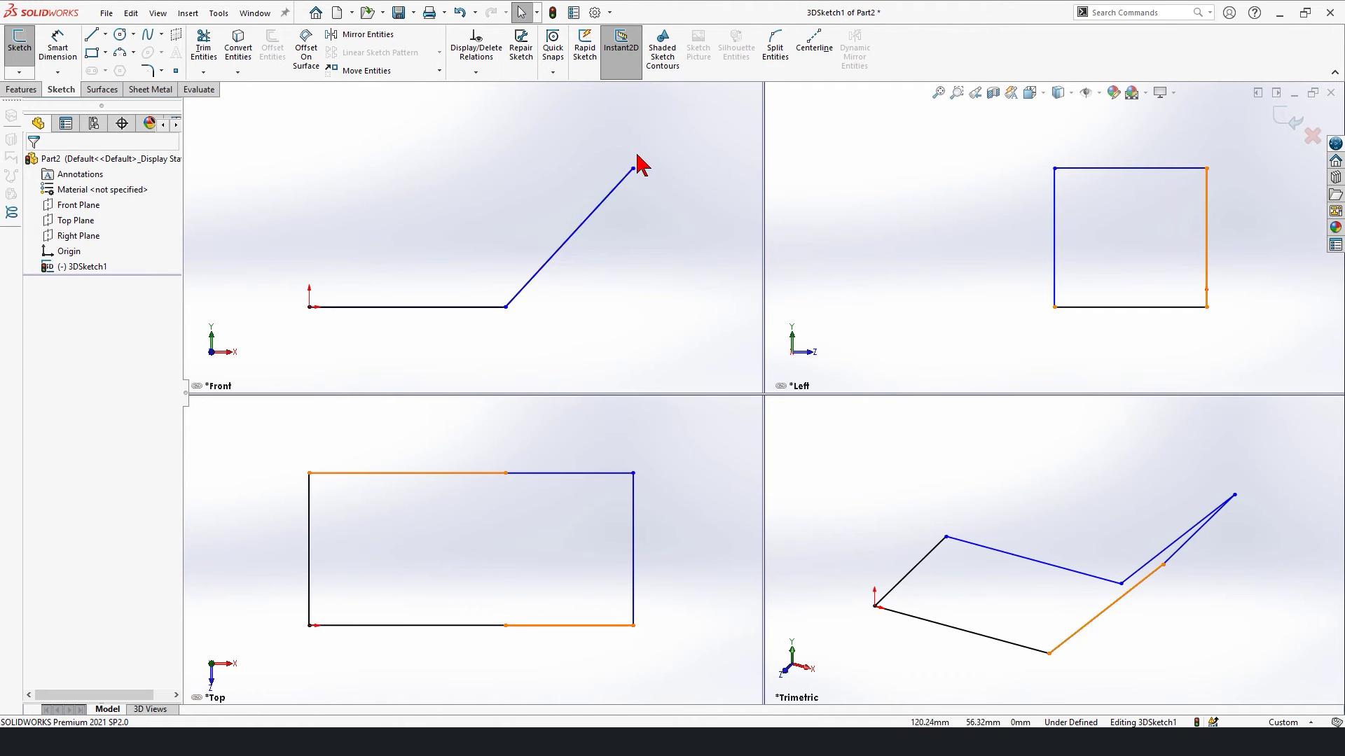
drag(633, 170, 657, 286)
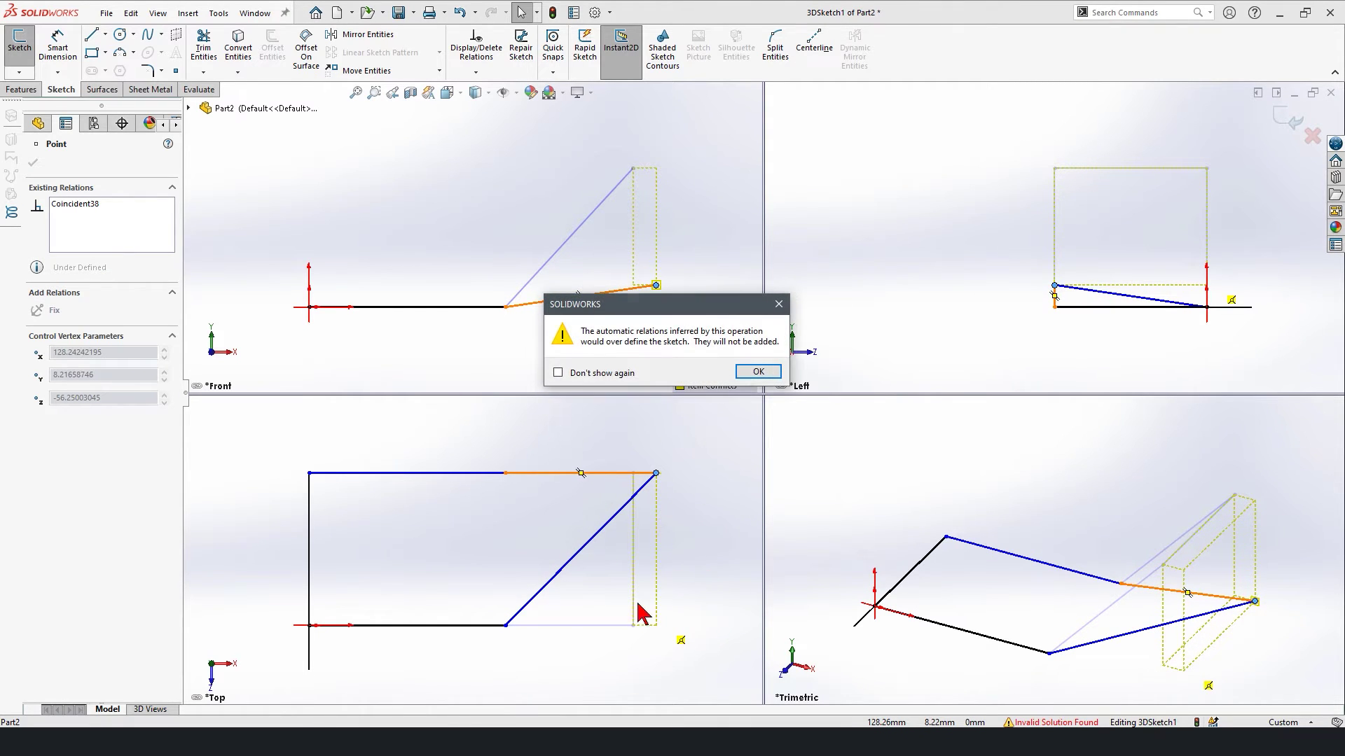
click(756, 372)
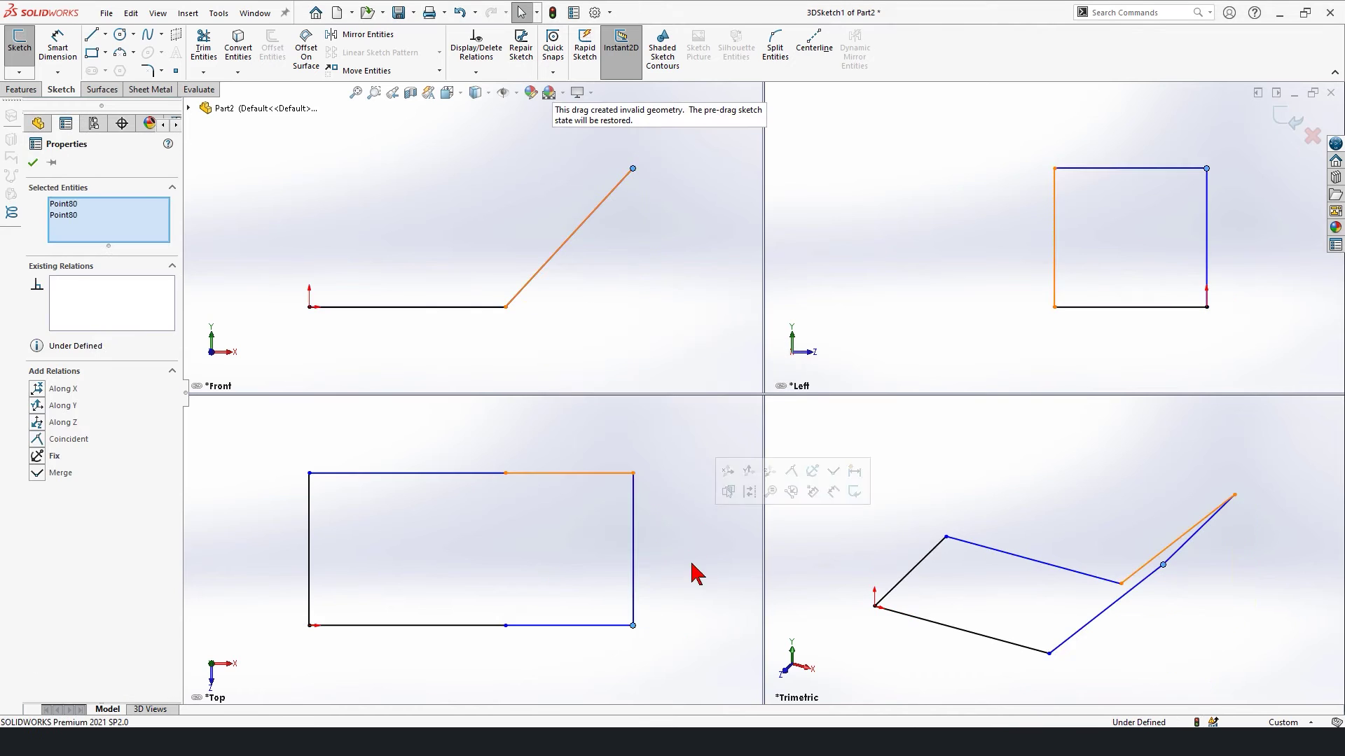
Move the raised corner point left and shift the slanted line up and to the left.
mouse_move(634, 175)
mouse_down()
mouse_move(446, 168)
mouse_move(620, 168)
mouse_move(739, 191)
mouse_move(611, 170)
mouse_move(437, 170)
mouse_move(1042, 161)
mouse_move(621, 146)
mouse_move(637, 171)
mouse_move(639, 158)
mouse_move(571, 133)
mouse_move(581, 112)
mouse_move(619, 174)
mouse_move(403, 175)
mouse_move(699, 175)
mouse_move(693, 223)
mouse_up()
click(668, 302)
drag(666, 276, 558, 213)
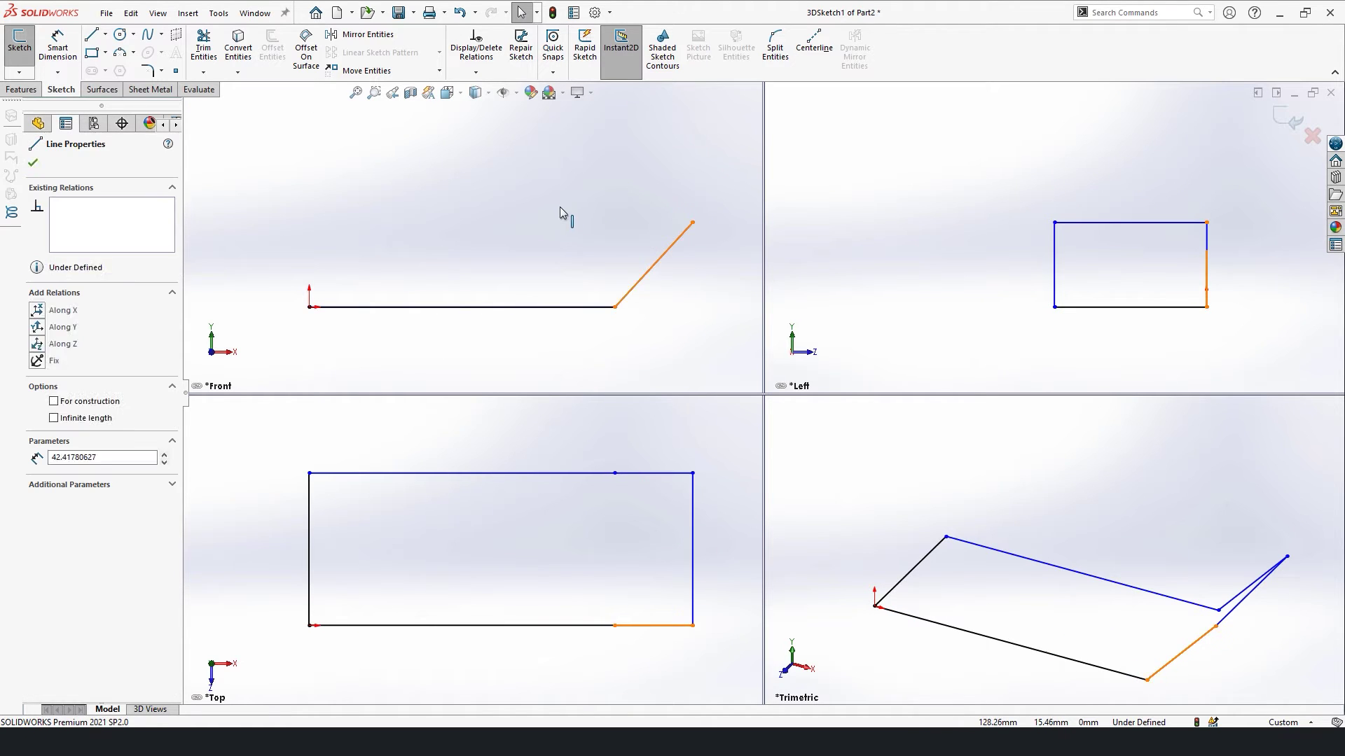
click(675, 351)
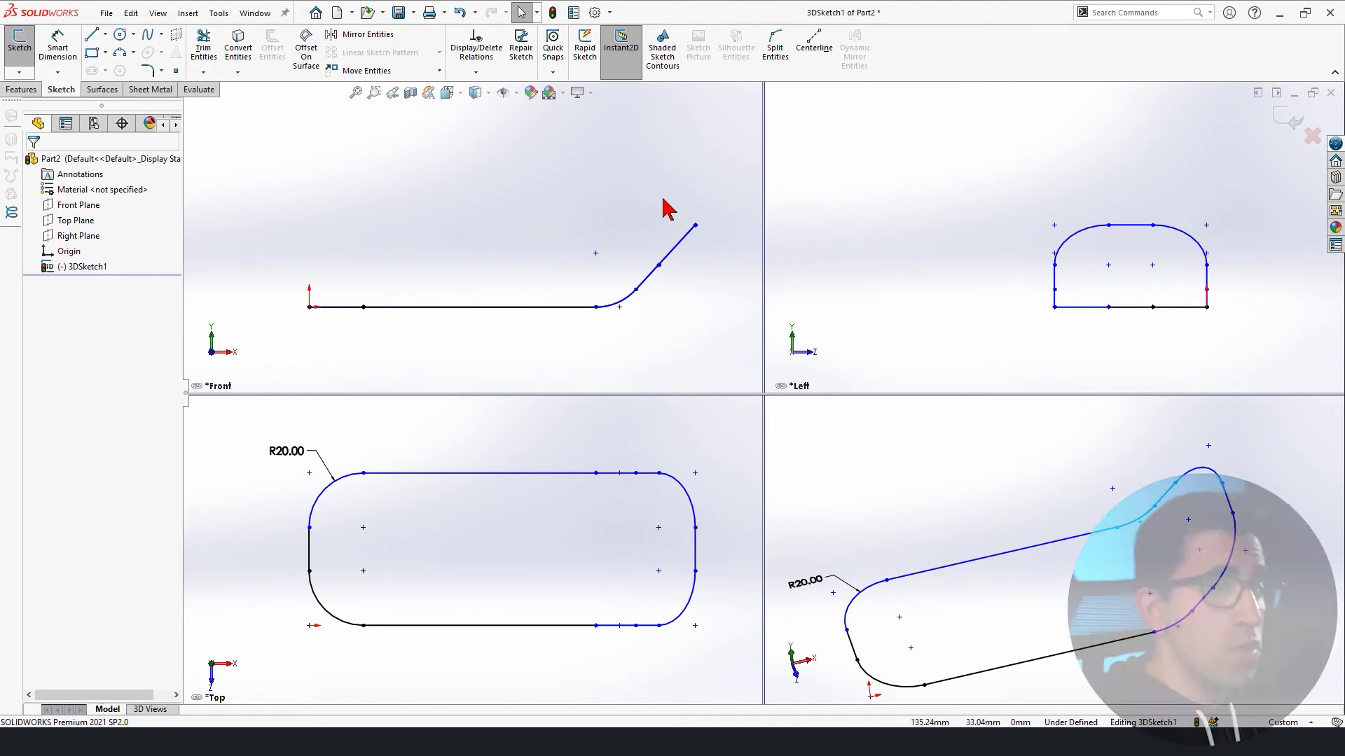
Return to Single View, orbit the loop in 3D, and exit the 3D sketch.
key(space)
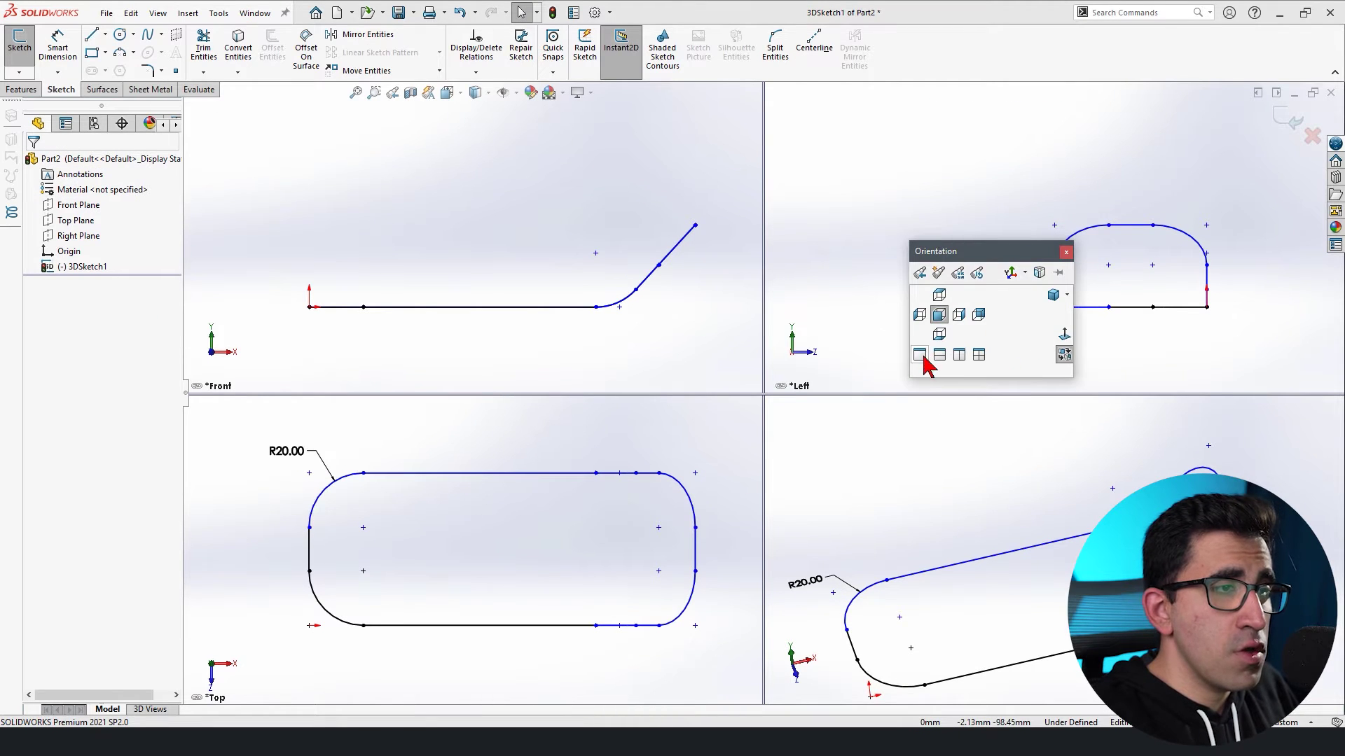
click(917, 354)
mouse_move(901, 342)
middle_down()
mouse_move(999, 516)
mouse_move(978, 547)
mouse_move(987, 589)
middle_up()
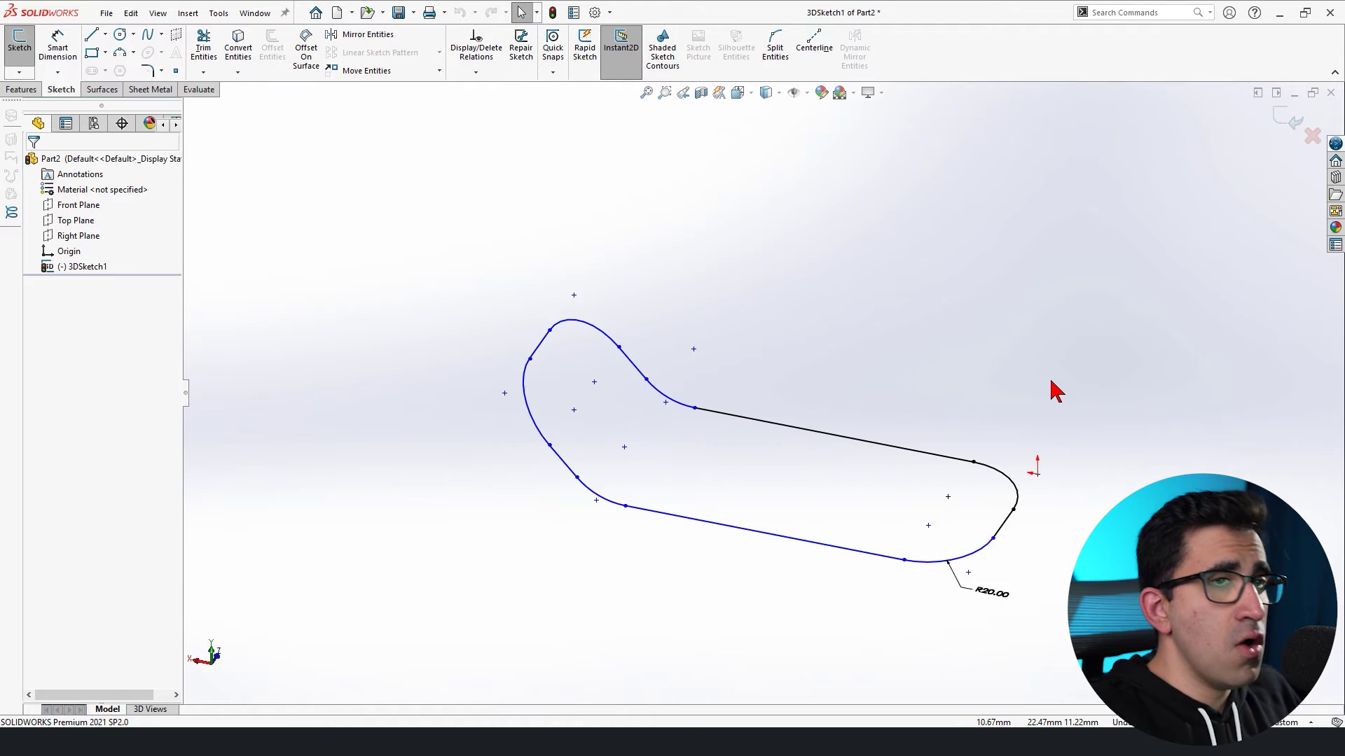
key(Left)
key(Left)
key(Left)
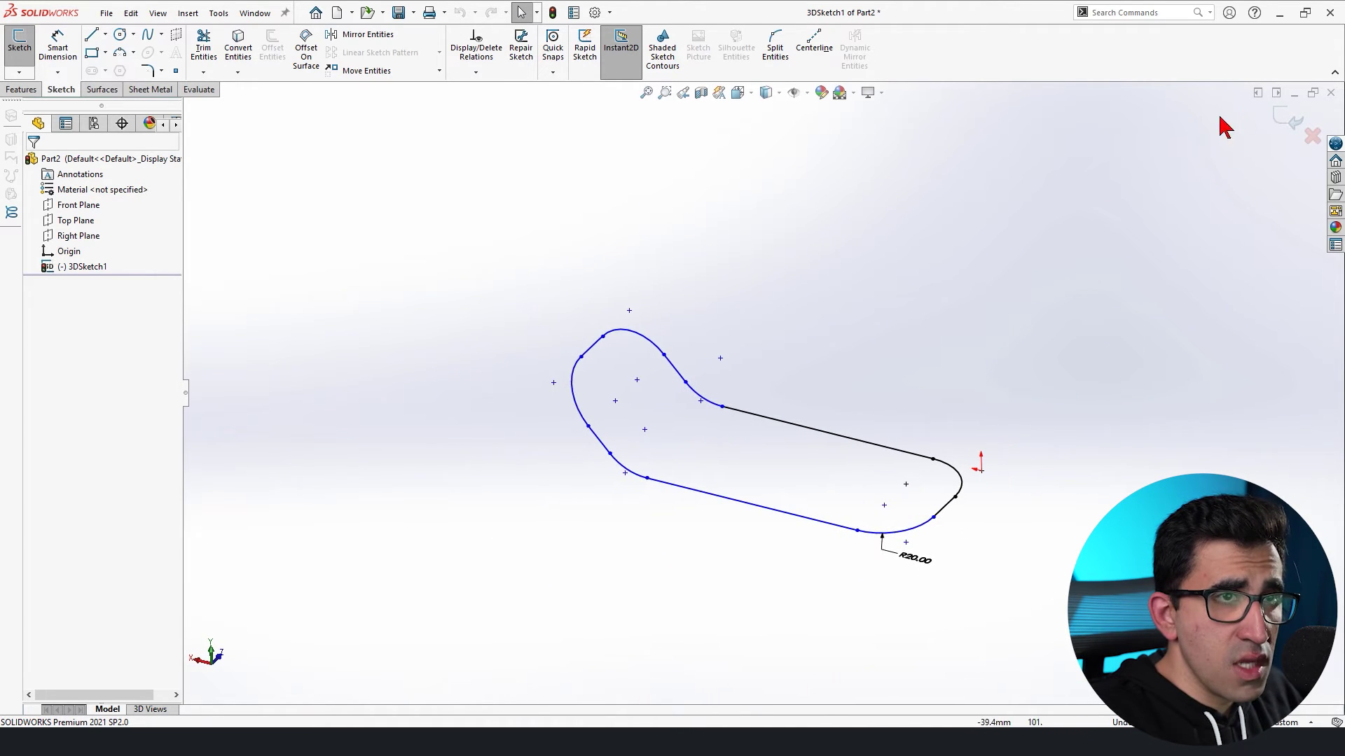
click(1287, 117)
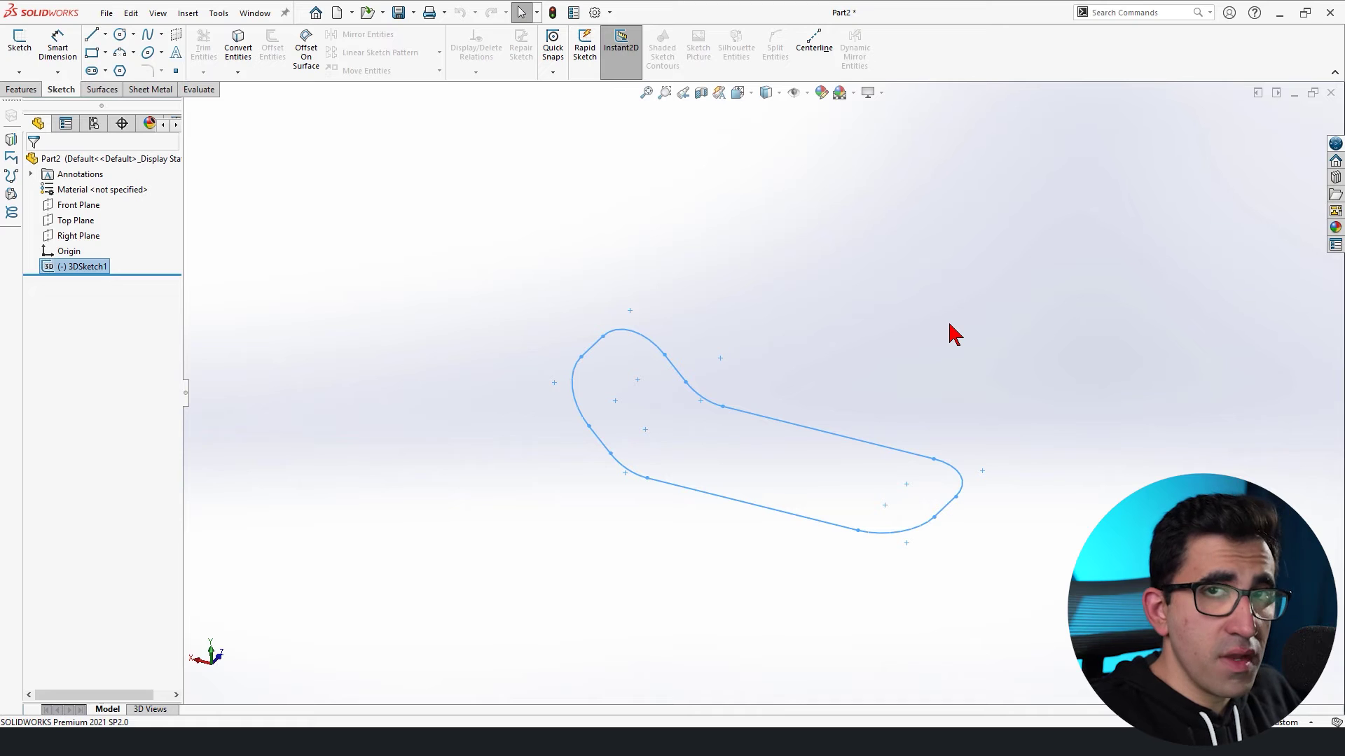
Create a Swept Boss with a 10.00mm circular profile along 3DSketch1 and rotate to inspect the pipe.
click(144, 35)
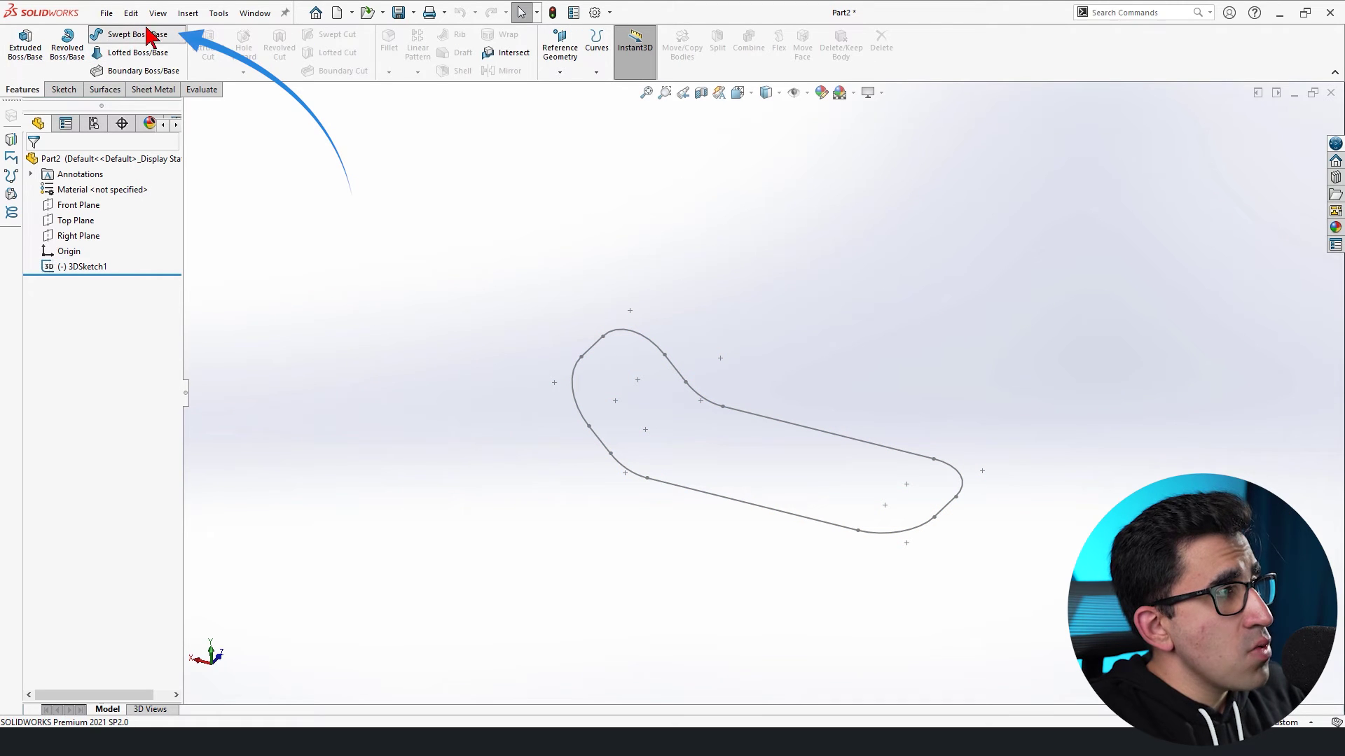
click(92, 215)
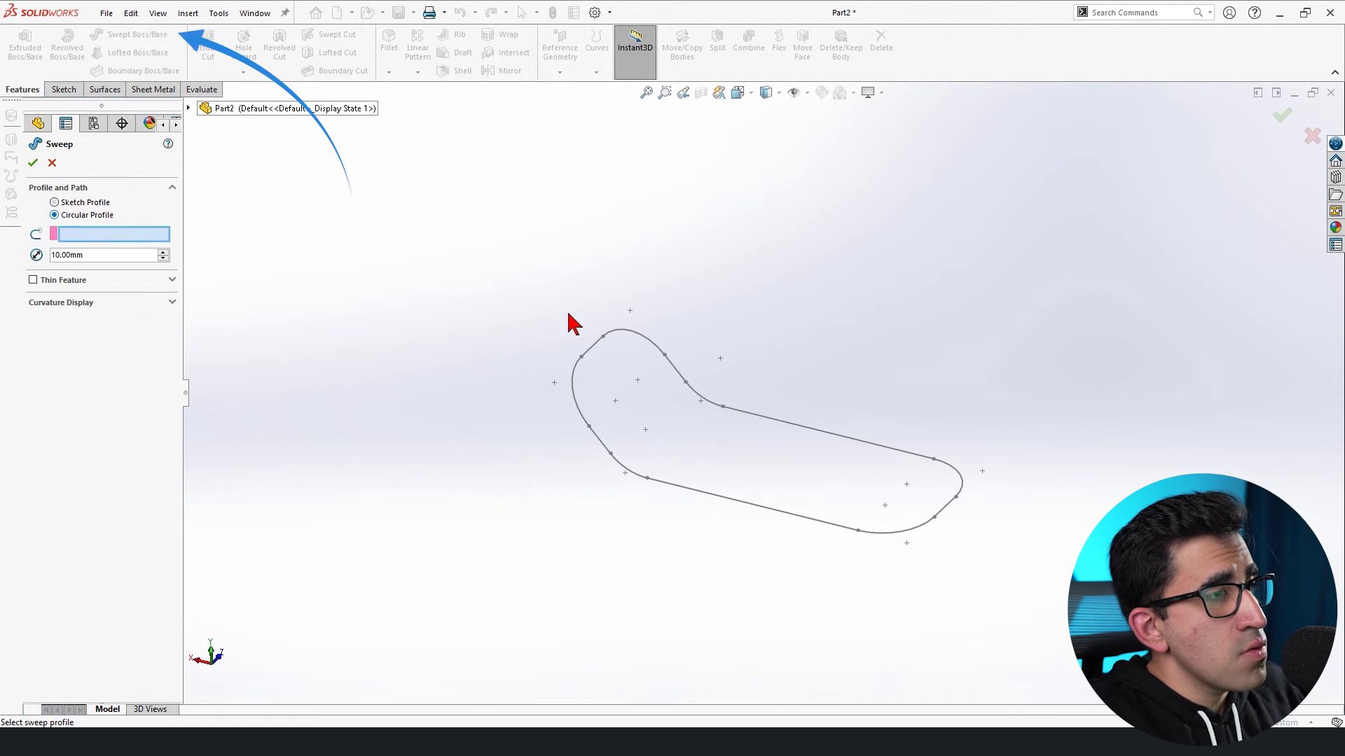
click(737, 418)
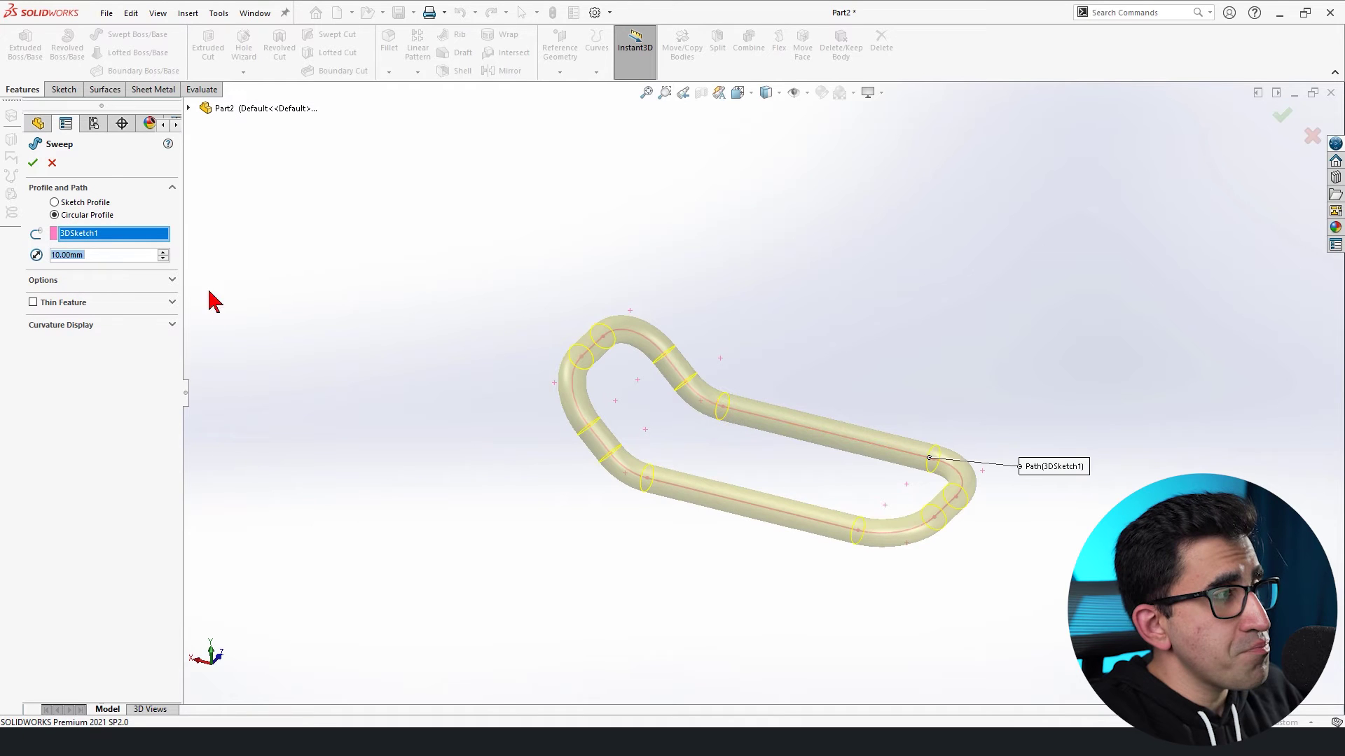
key(Return)
key(Down)
key(Down)
key(Down)
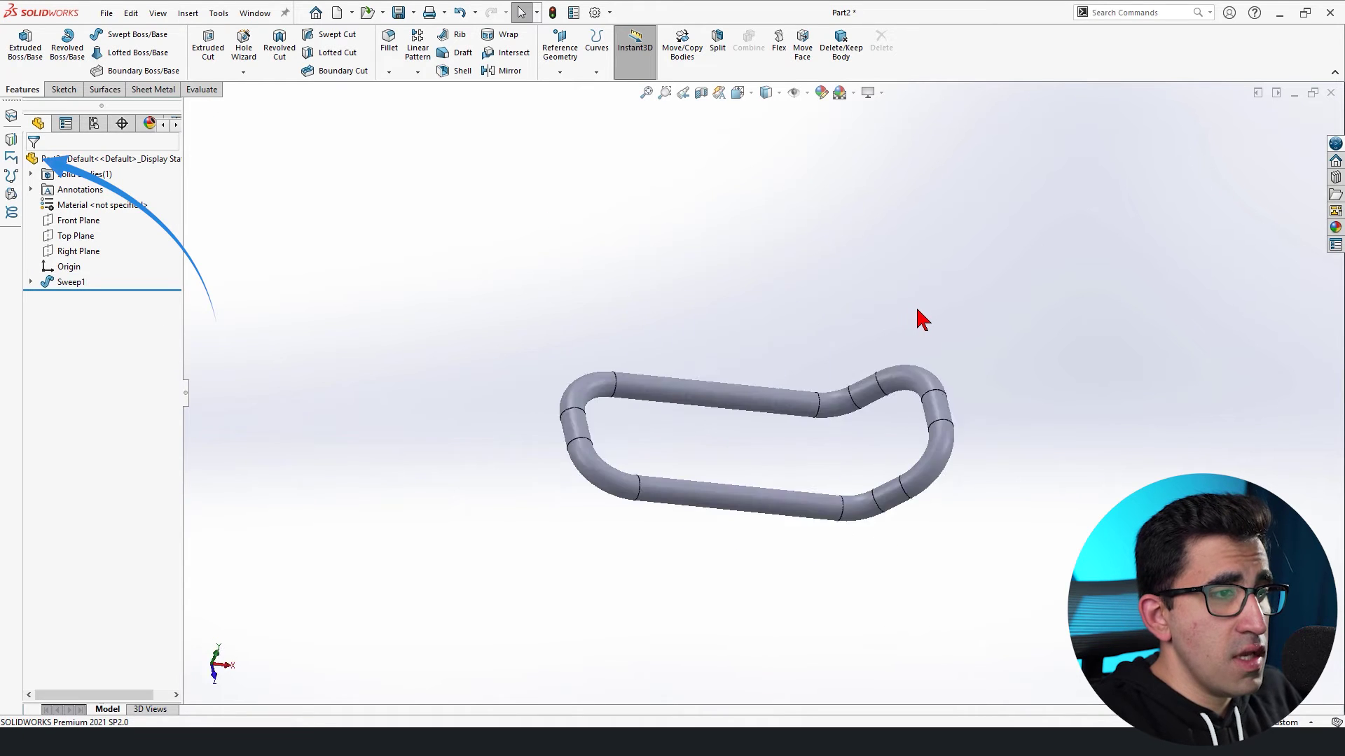
key(Left)
key(Left)
key(Left)
key(Left)
key(Left)
key(Left)
key(Left)
key(Left)
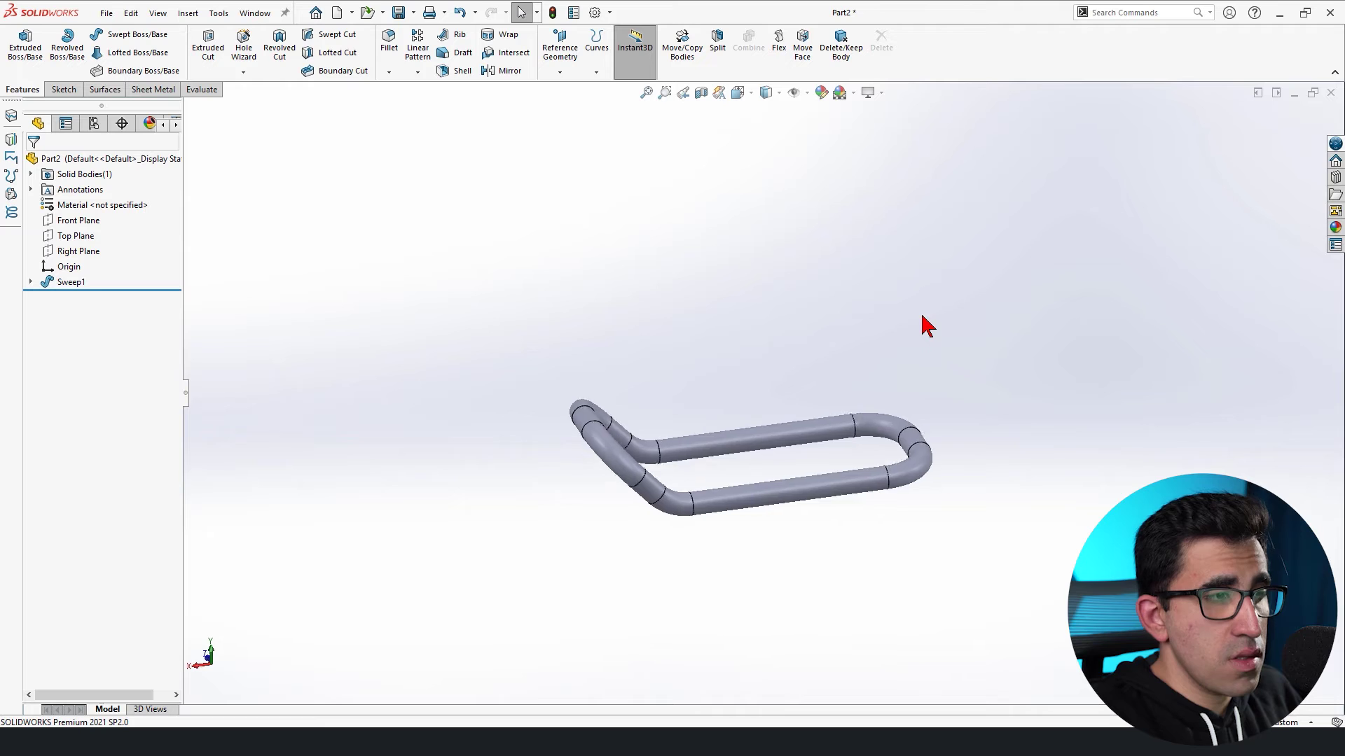
key(Left)
key(Left)
key(Left)
key(Left)
key(Left)
key(Left)
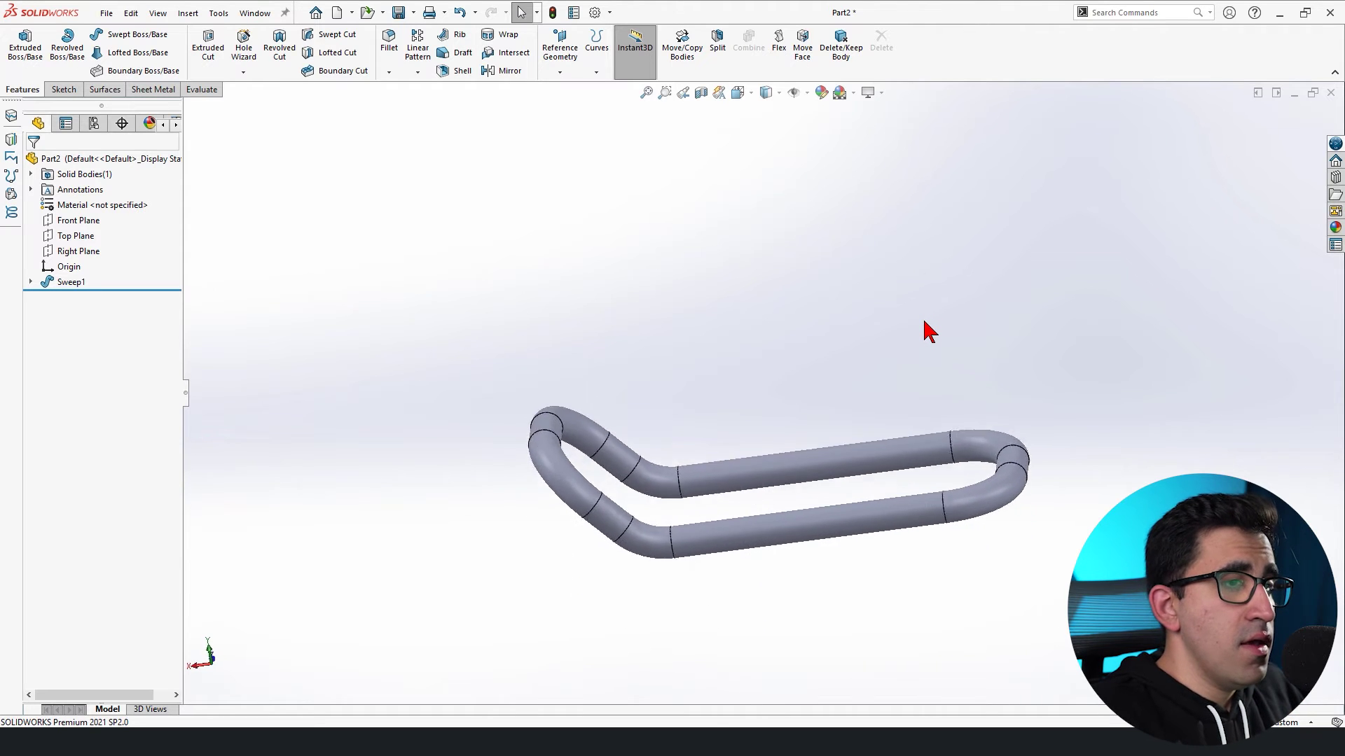
key(Down)
key(Down)
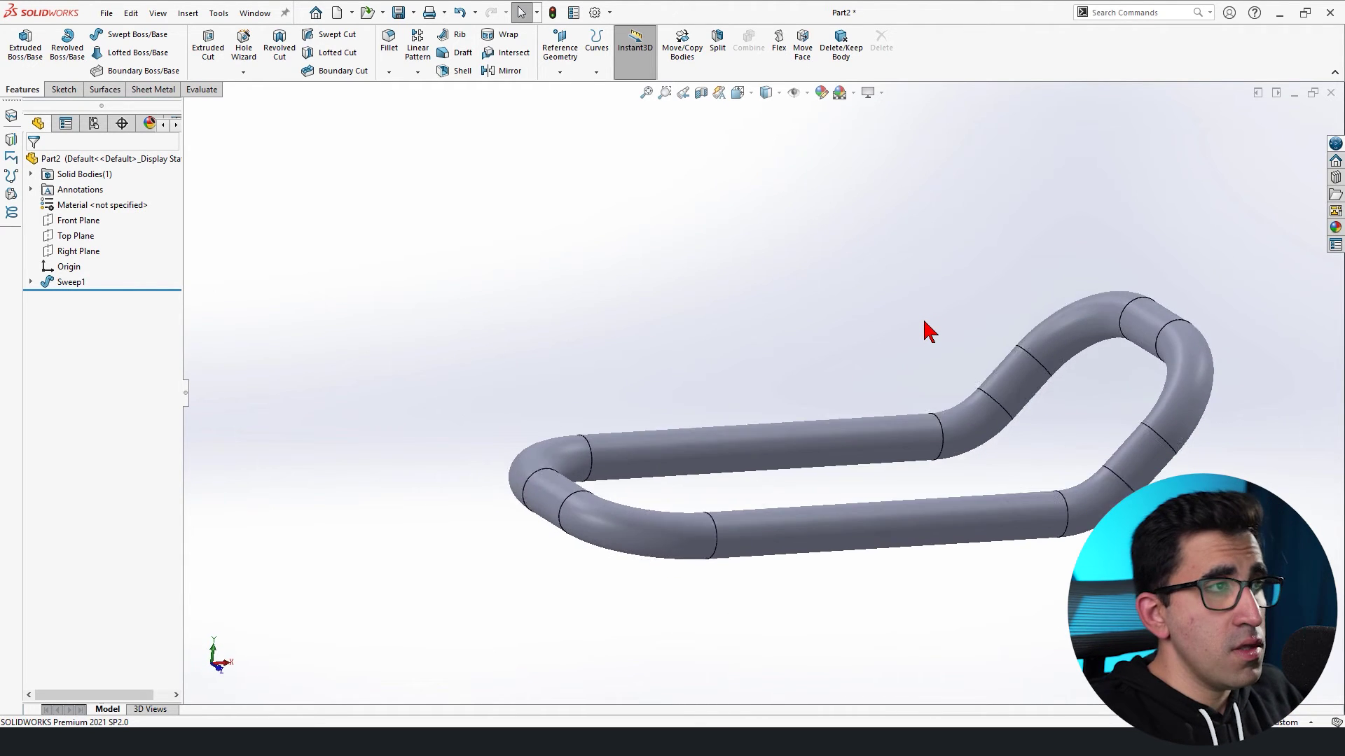
click(61, 283)
Delete Sweep1, then create a Filled Surface bounded by the 3DSketch1 loop and inspect it.
key(Delete)
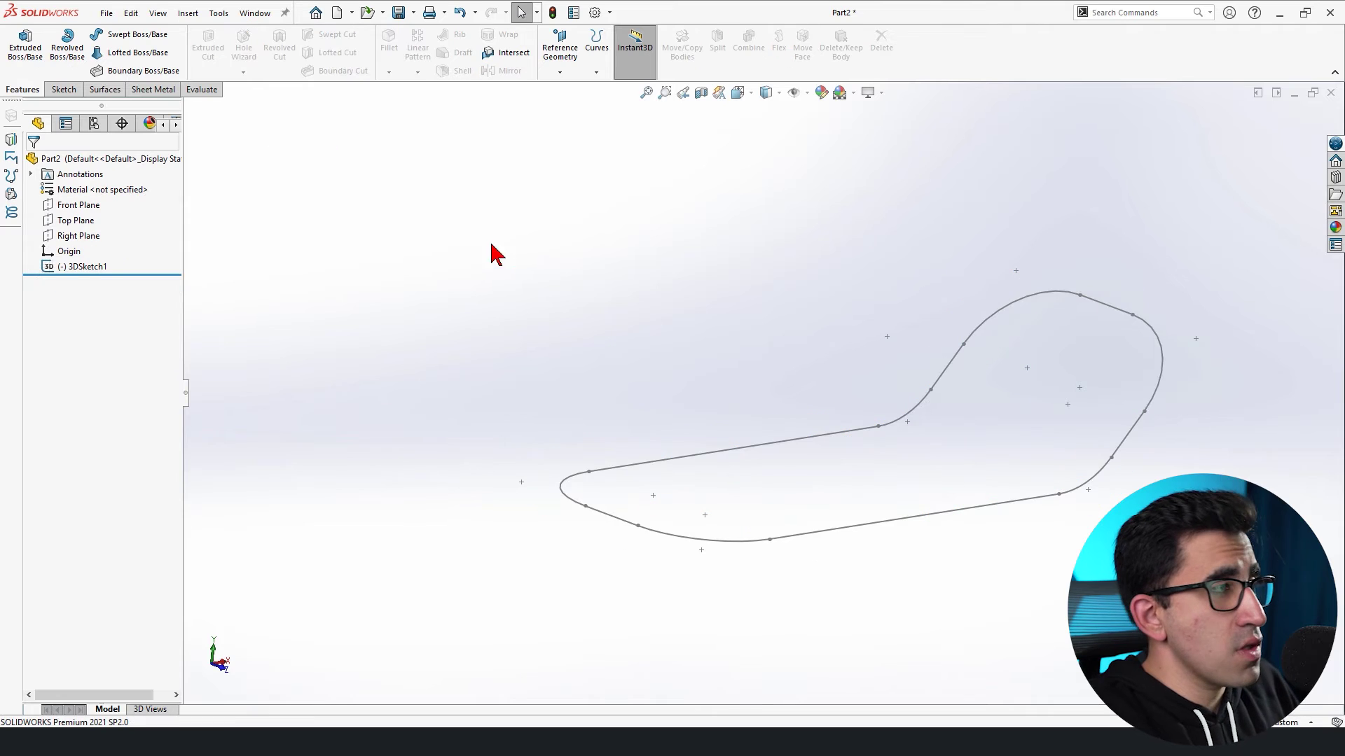
click(63, 266)
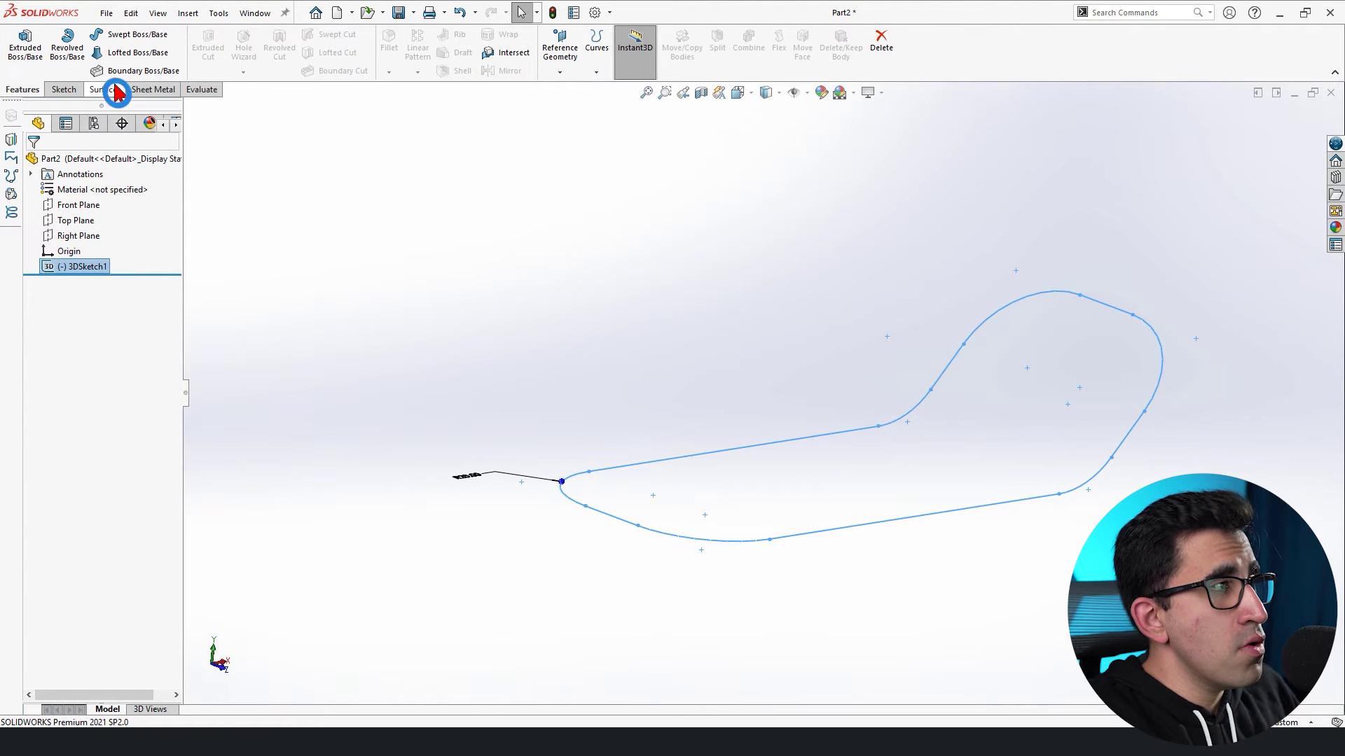
click(104, 89)
click(208, 45)
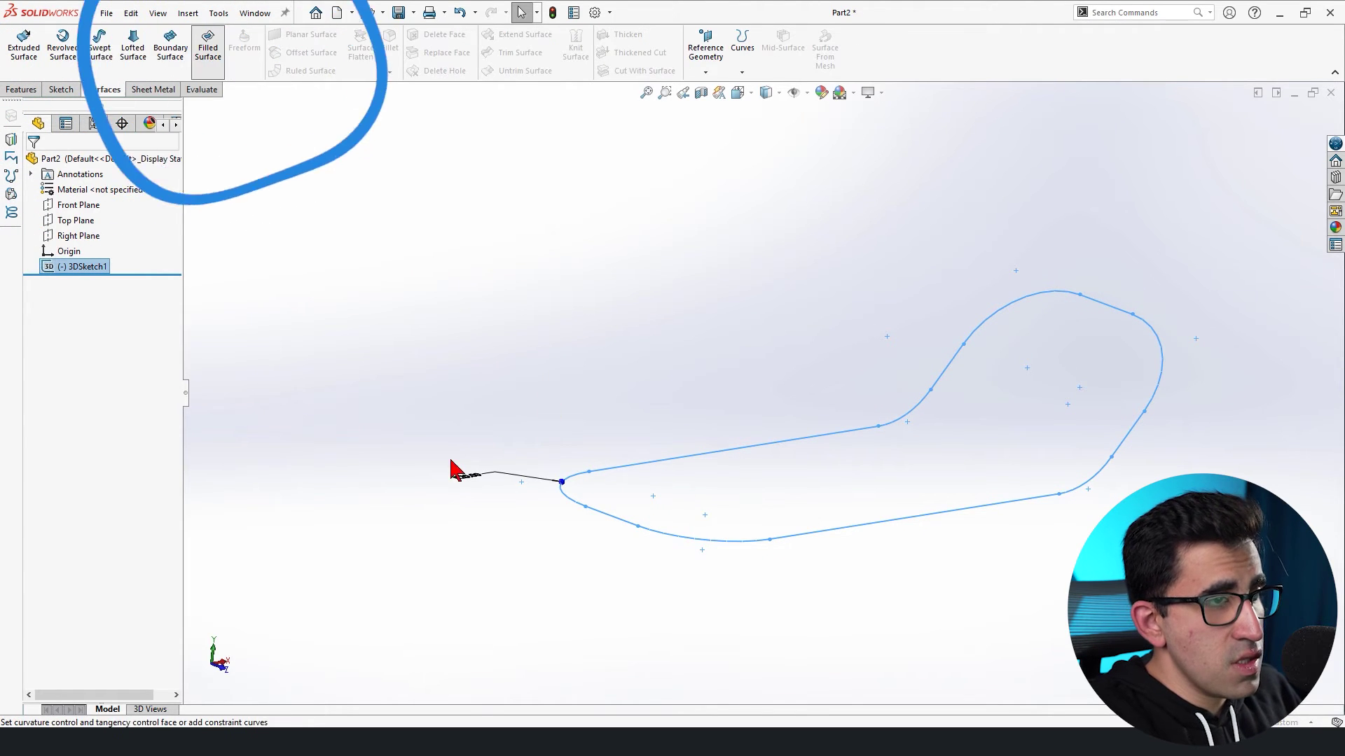
key(ctrl+1)
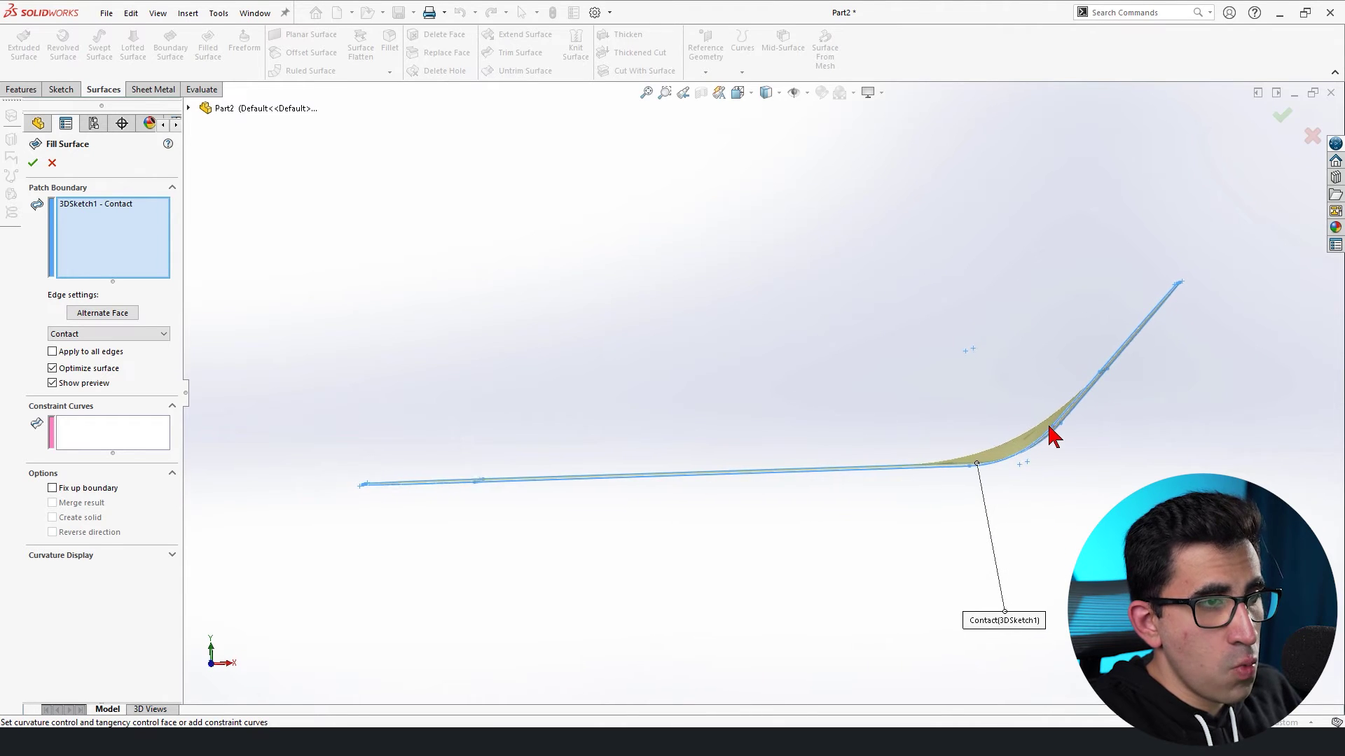
mouse_move(1005, 435)
middle_down()
mouse_move(1013, 448)
mouse_move(1030, 438)
middle_up()
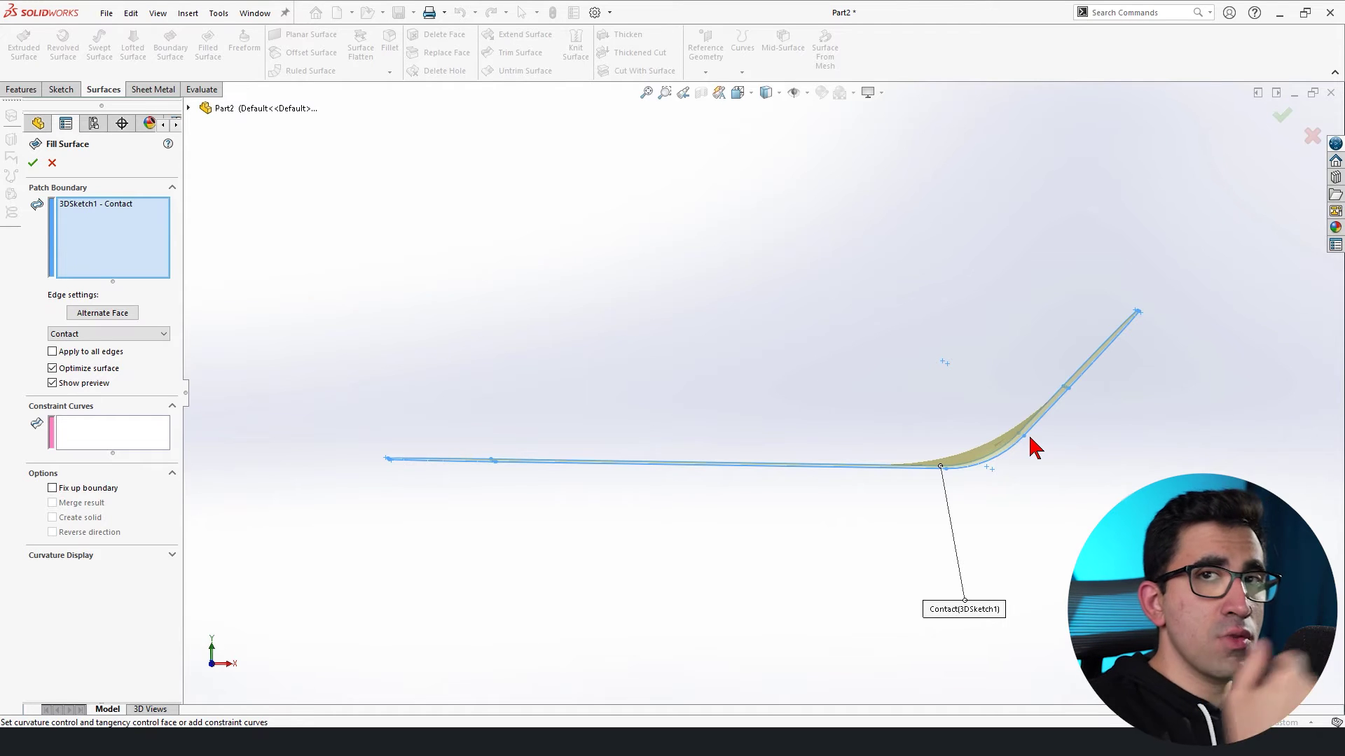
key(ctrl+7)
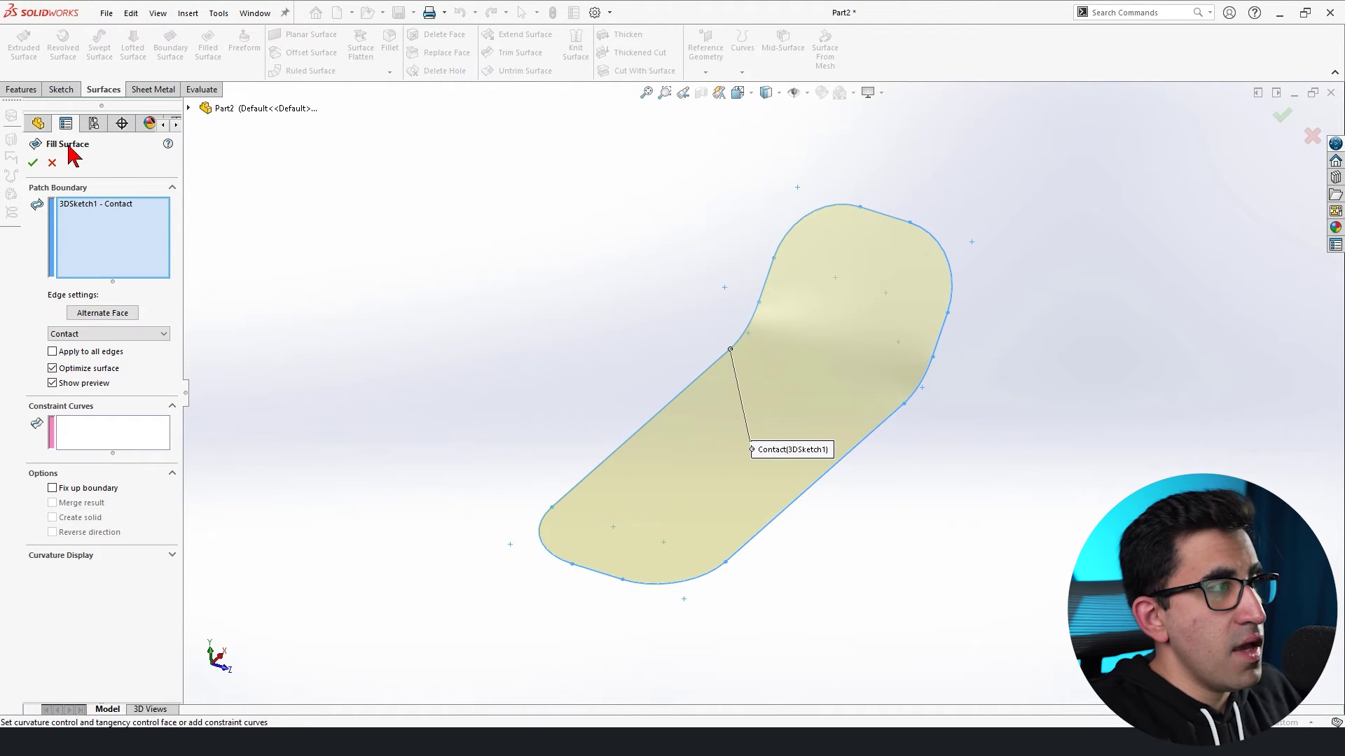
click(33, 163)
middle_drag(549, 279, 960, 576)
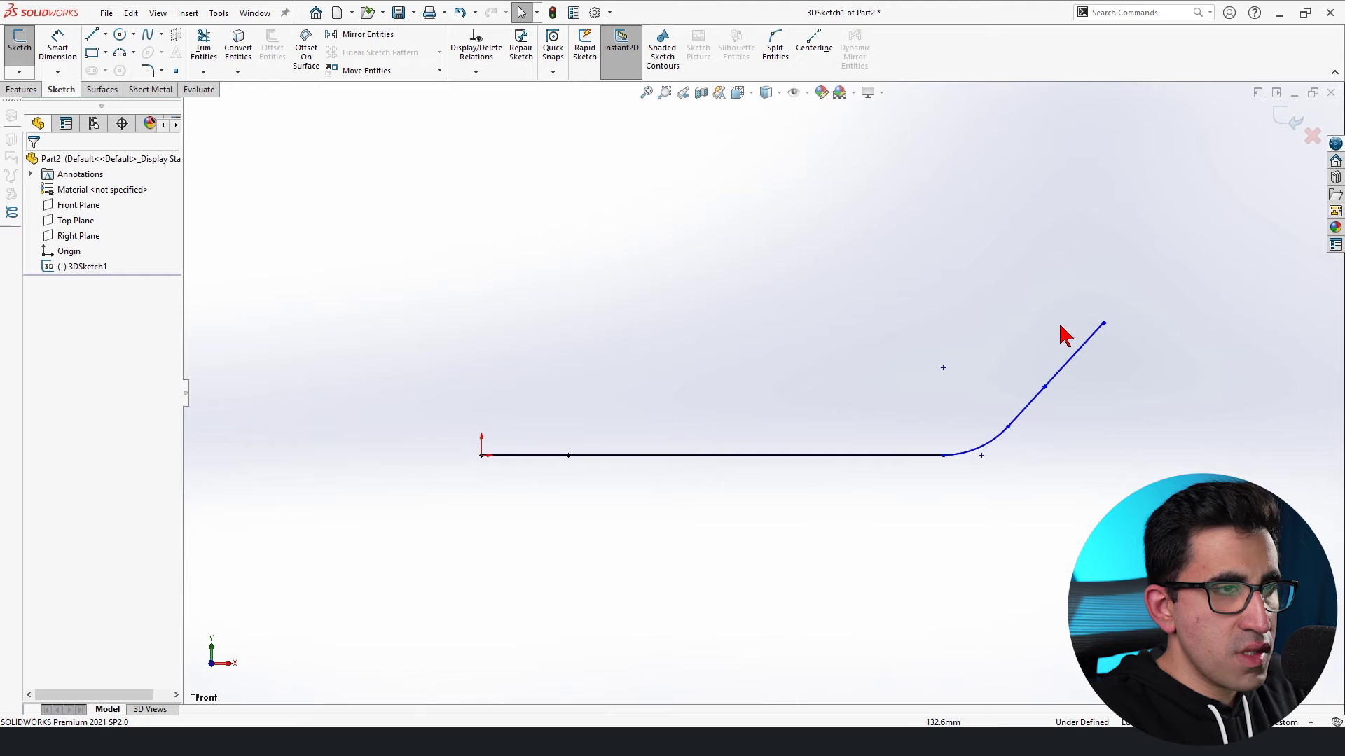
Drag the spline's endpoints to reshape the curve, then undo the reshape.
drag(1103, 323, 920, 246)
click(979, 567)
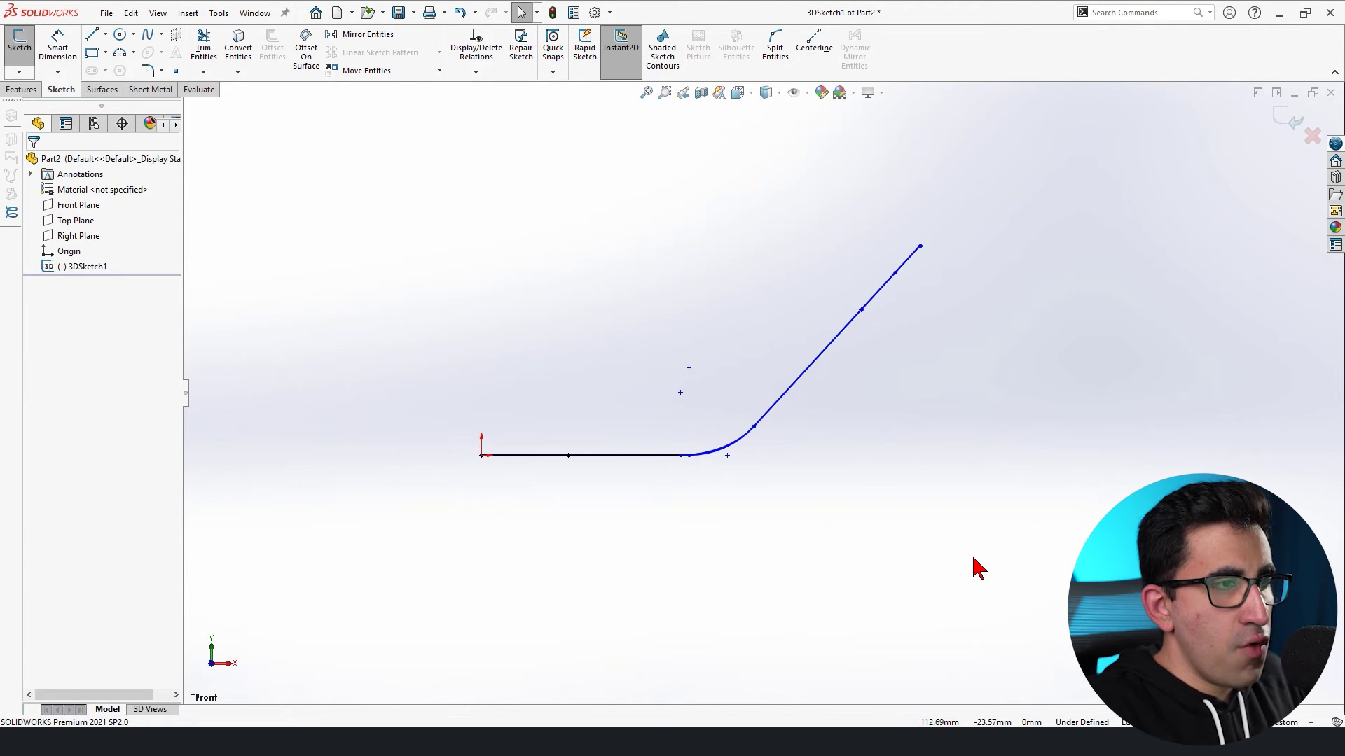
key(ctrl+3)
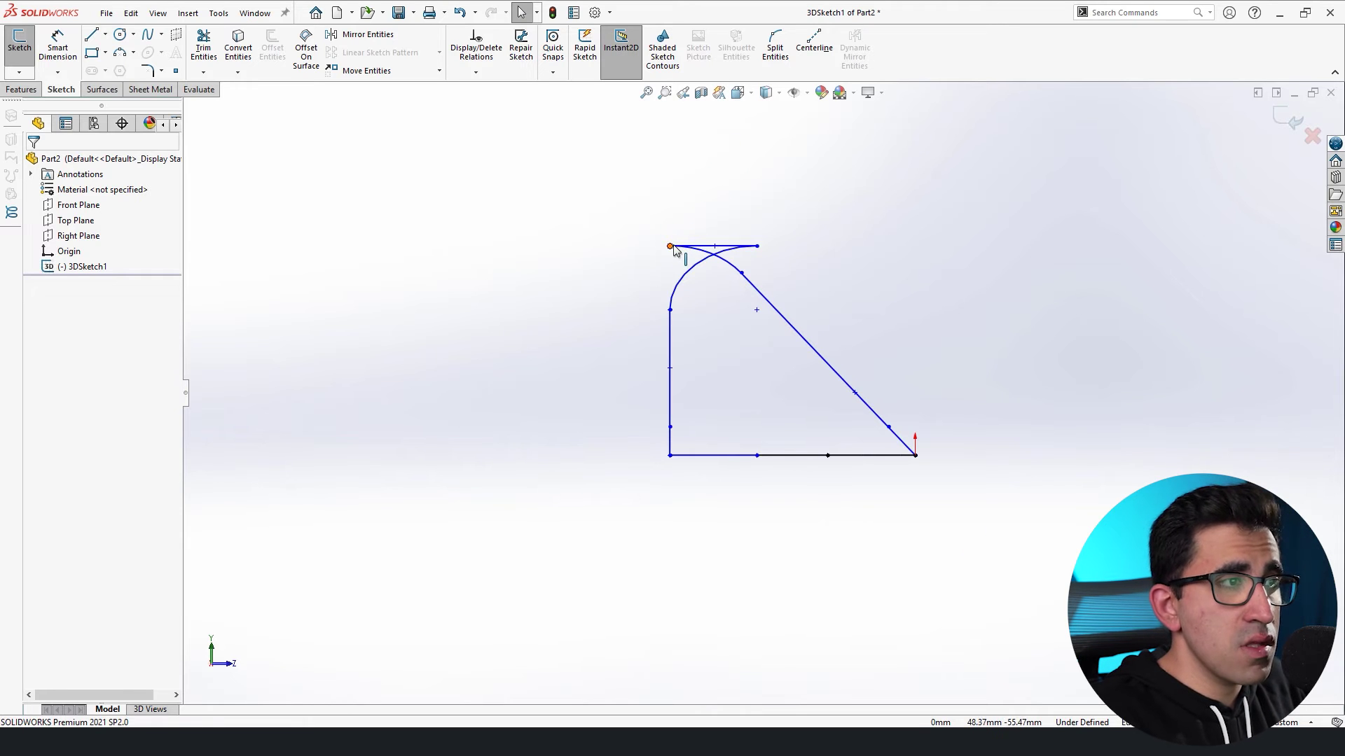
mouse_move(670, 246)
mouse_down()
mouse_move(1043, 234)
mouse_move(778, 238)
mouse_move(989, 175)
mouse_move(810, 345)
mouse_move(633, 391)
mouse_move(498, 210)
mouse_up()
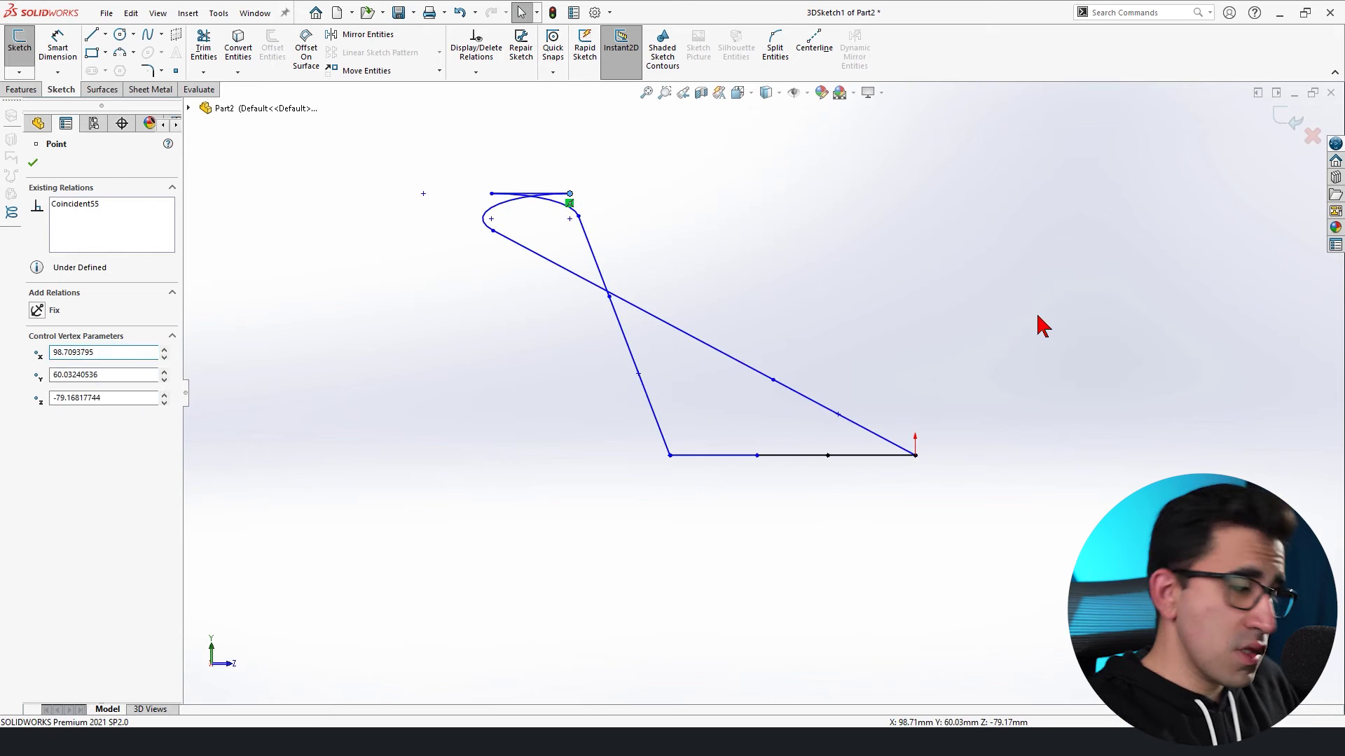
key(ctrl+z)
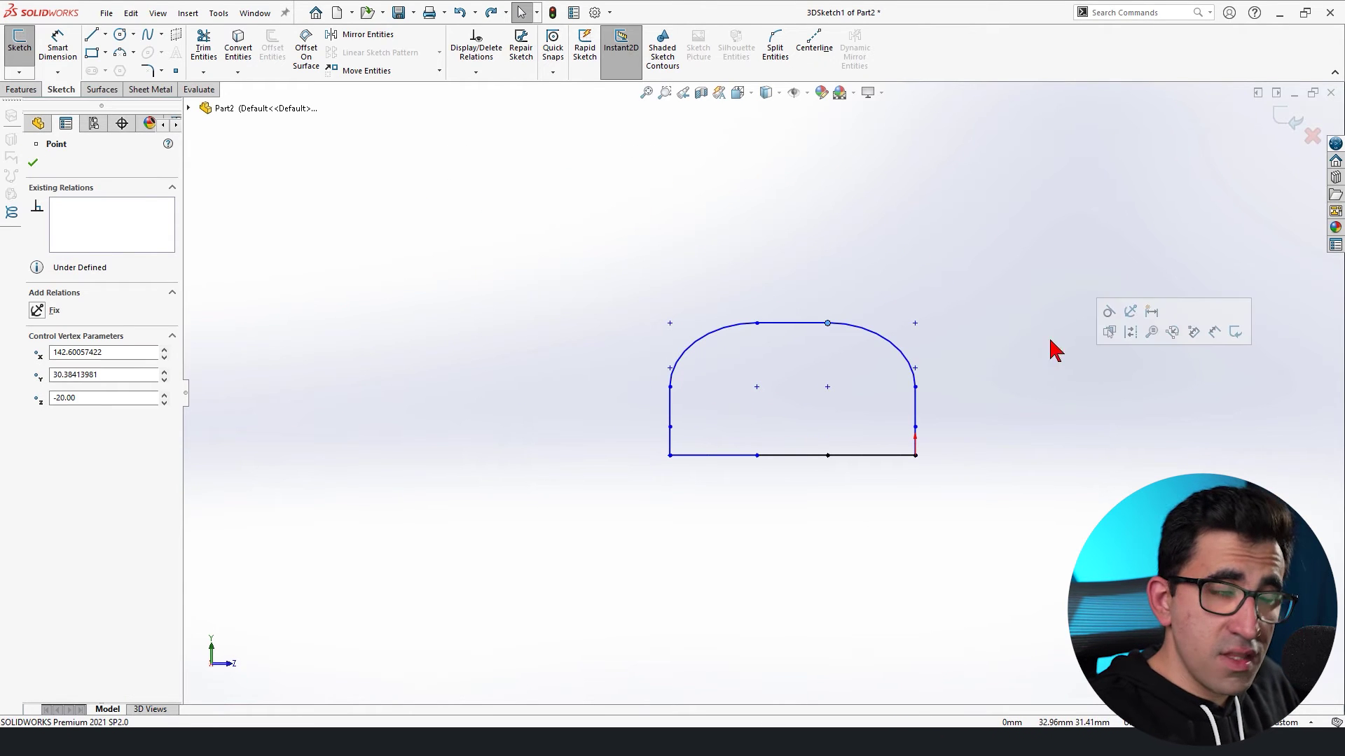
key(Escape)
Make the loop's top line equal in length to the bottom middle line.
click(800, 325)
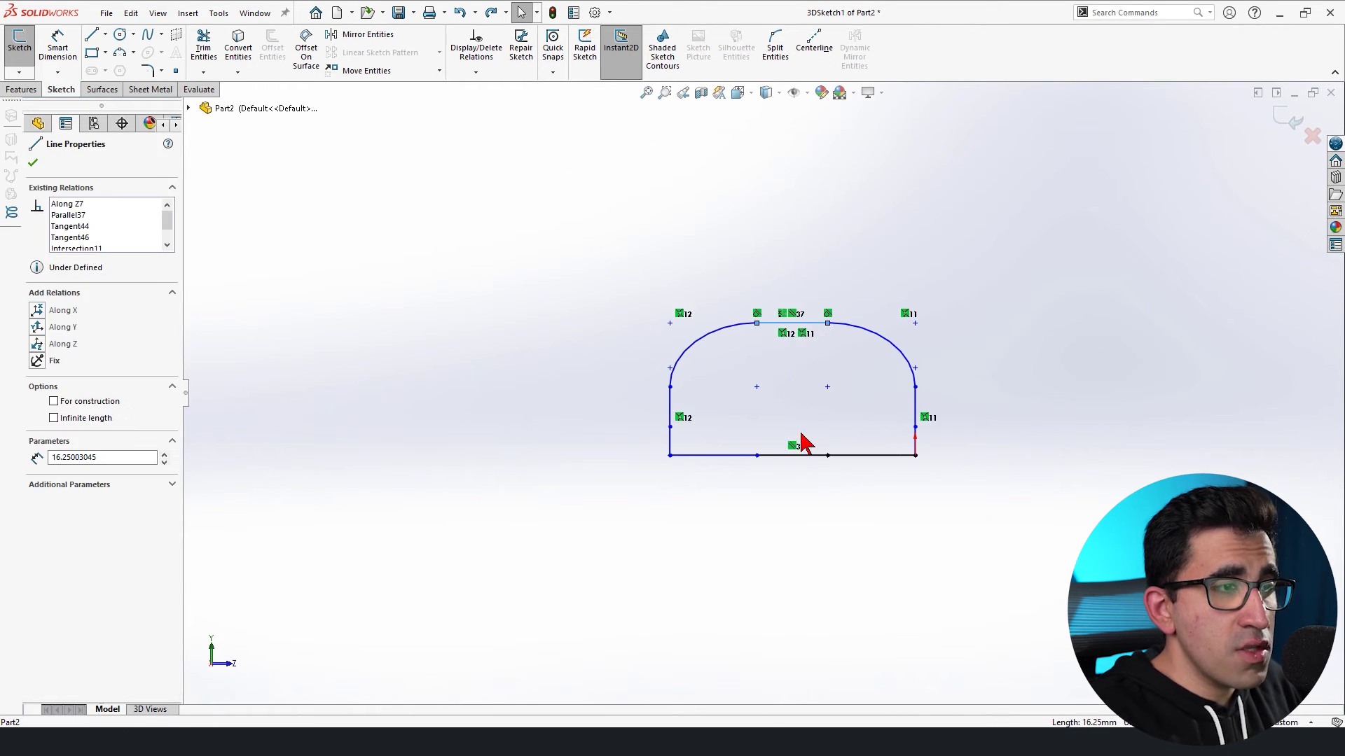
ctrl+click(795, 456)
click(976, 403)
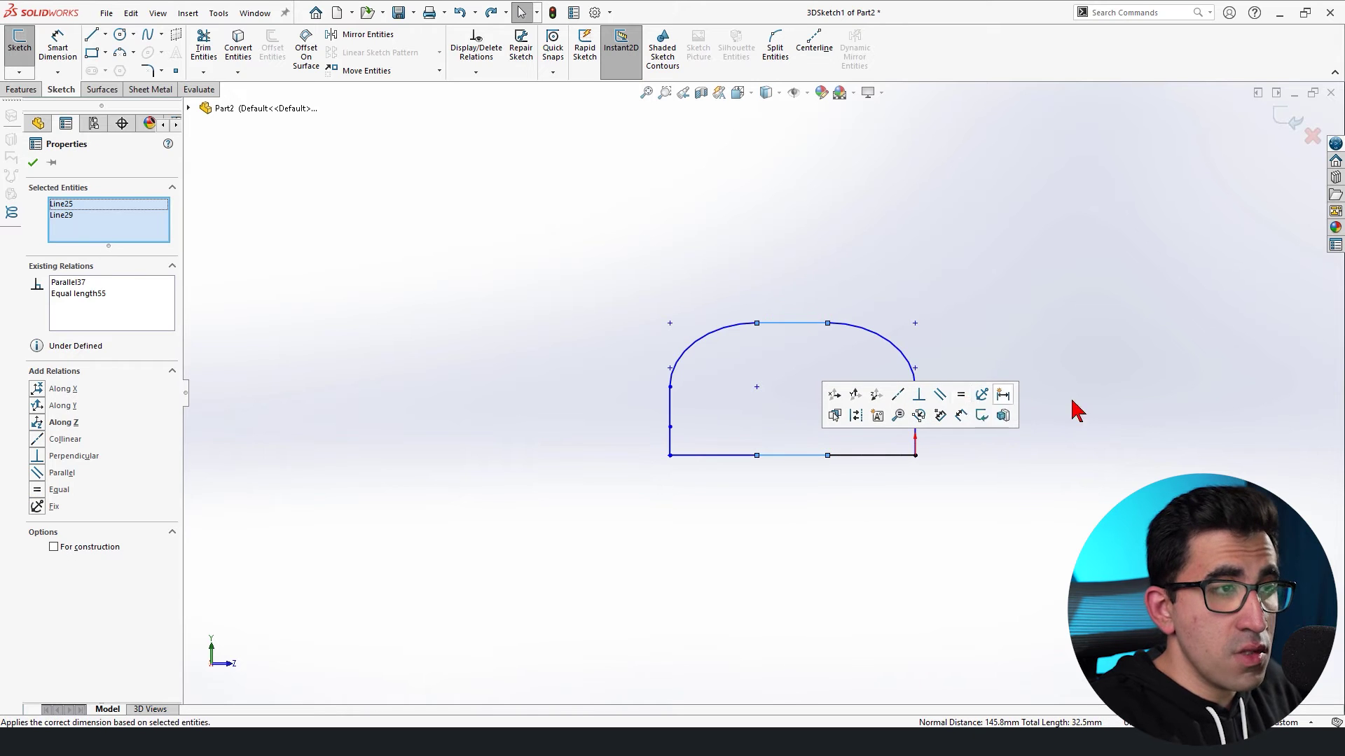
key(Escape)
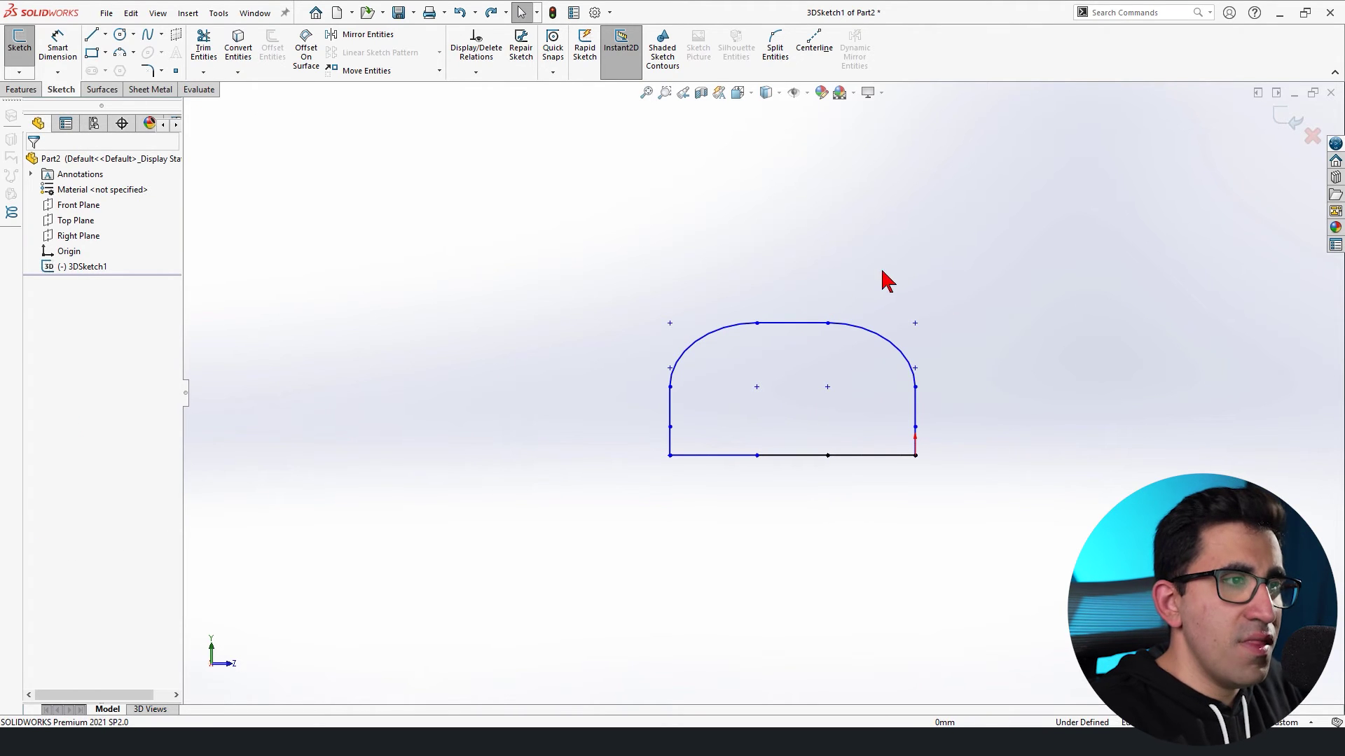
Drag the top line upward to make the loop taller, then check Front and Trimetric views.
drag(832, 333, 835, 190)
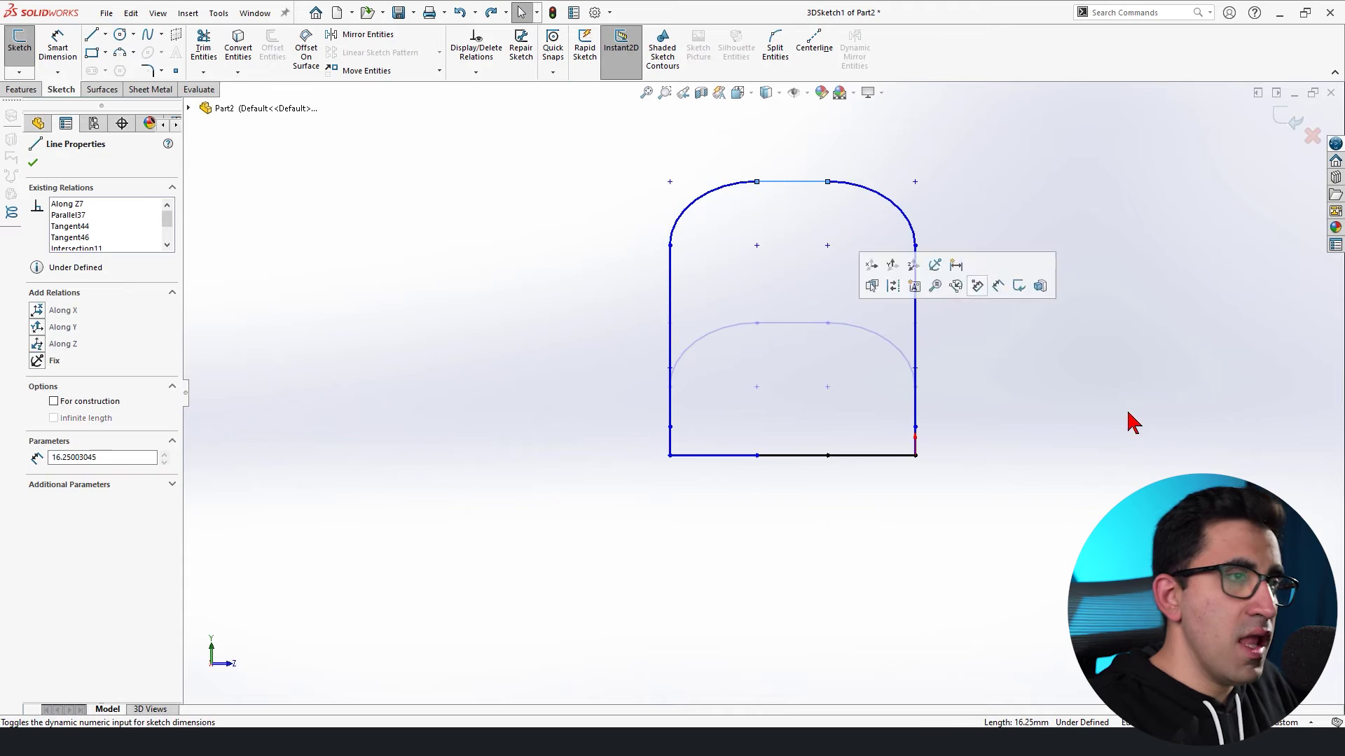
click(1129, 453)
key(ctrl+1)
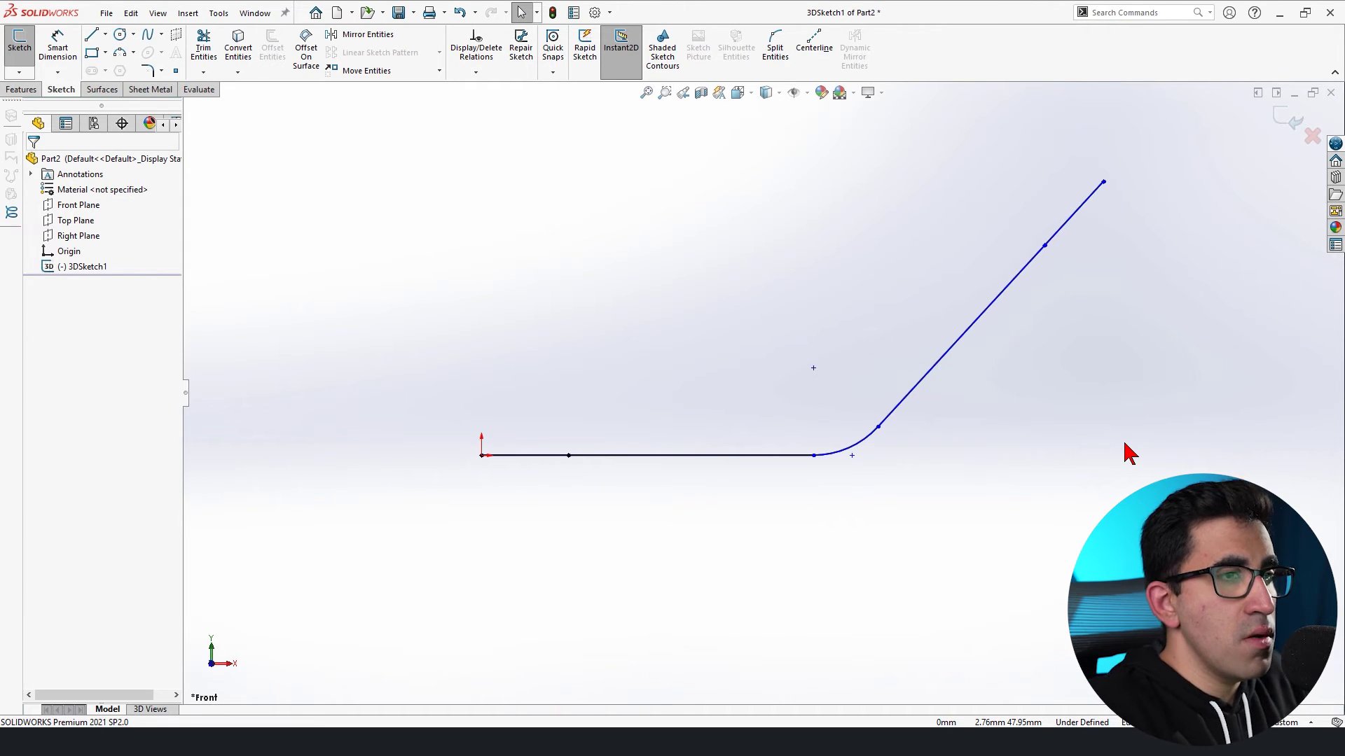
key(ctrl+7)
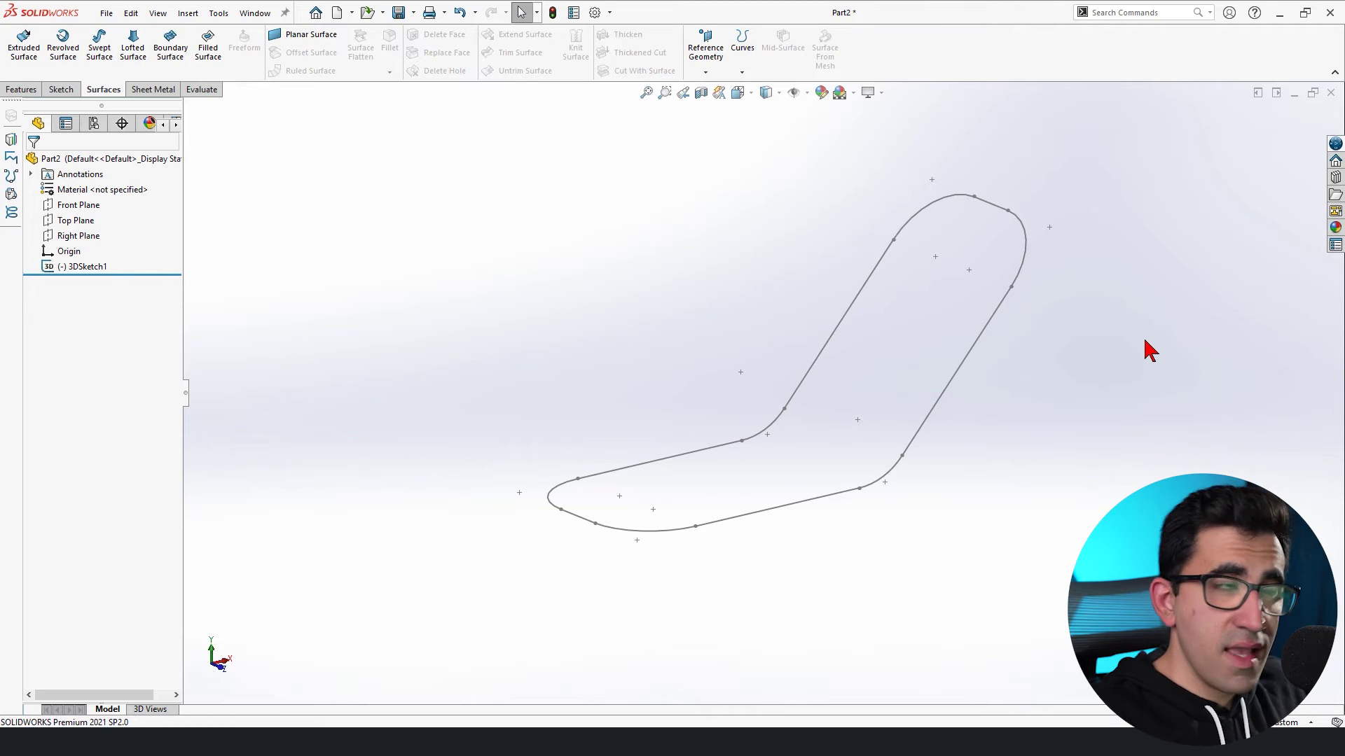
Enable the Weldments tab from the CommandManager tab list and switch to it.
right_click(162, 92)
mouse_move(248, 138)
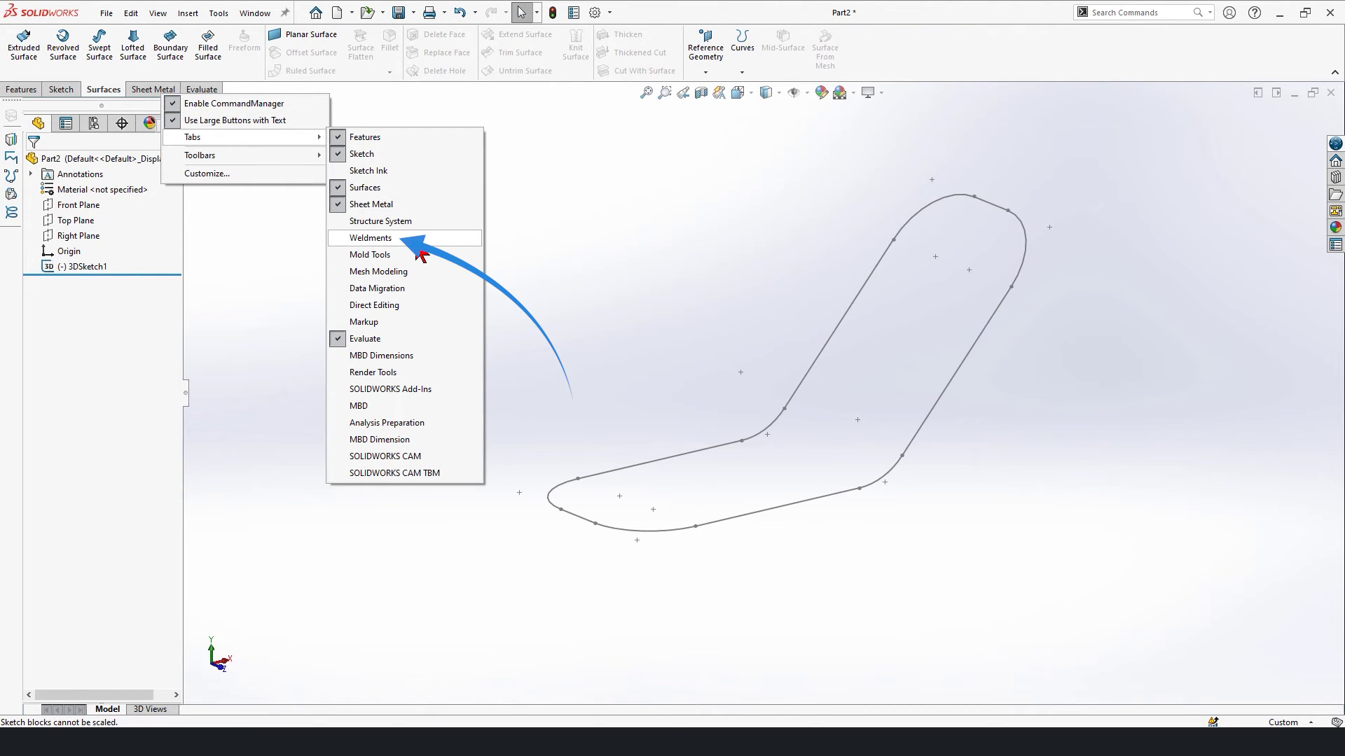
click(416, 238)
click(206, 89)
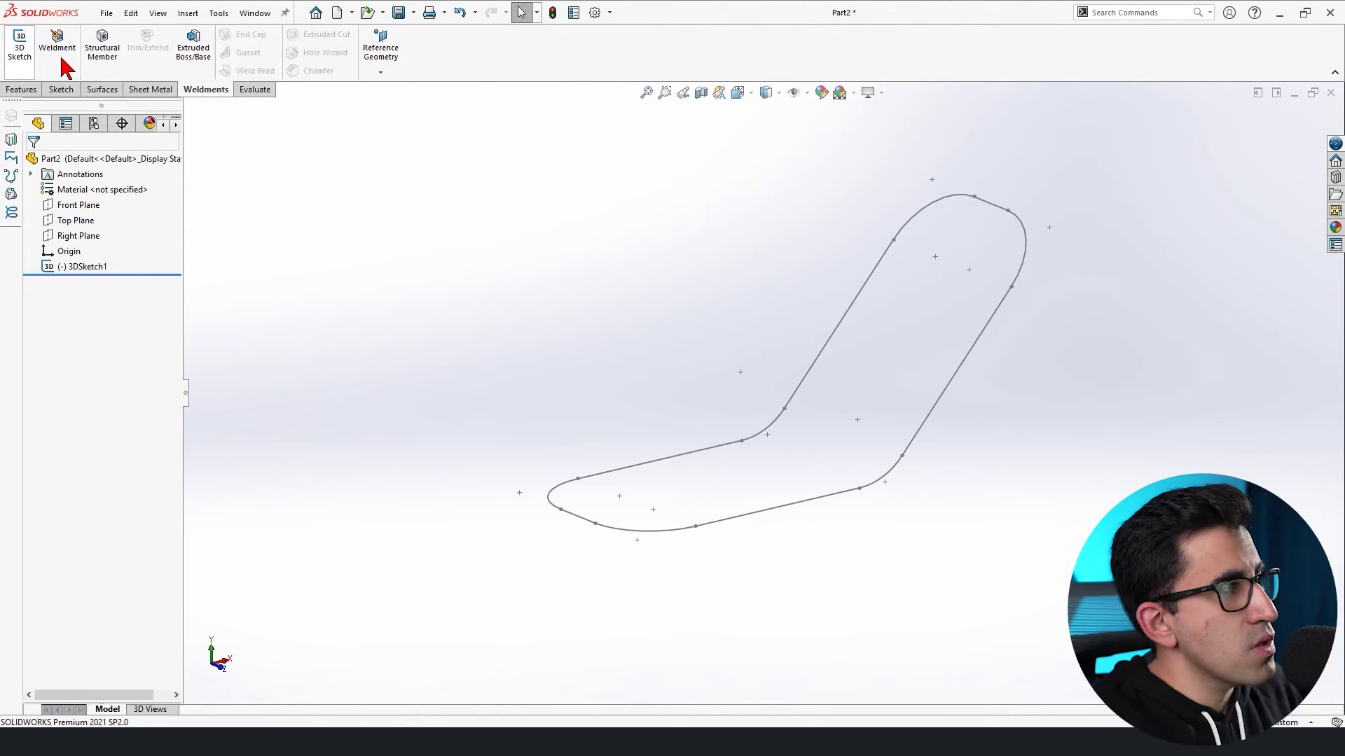
Start a Structural Member with pipe profile type and size 21.3 x 2.3.
click(101, 54)
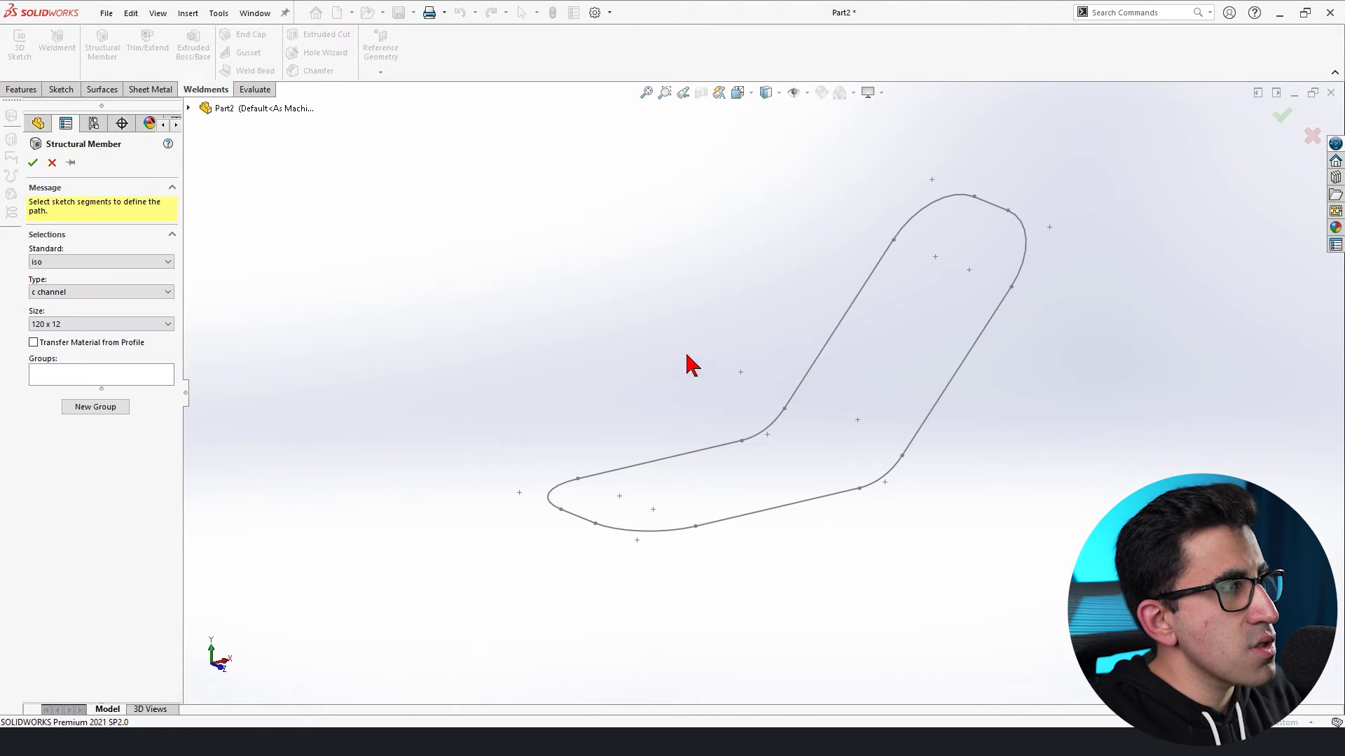
click(61, 292)
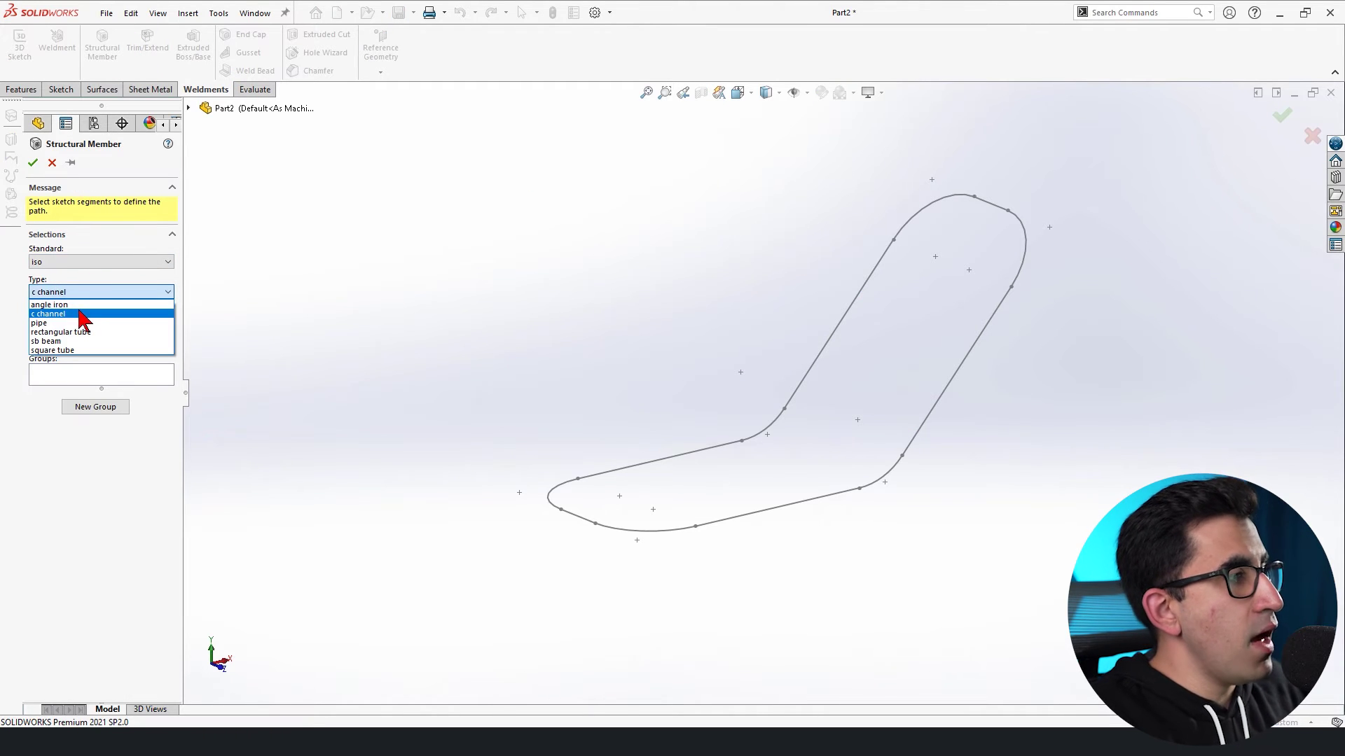
click(70, 322)
click(66, 291)
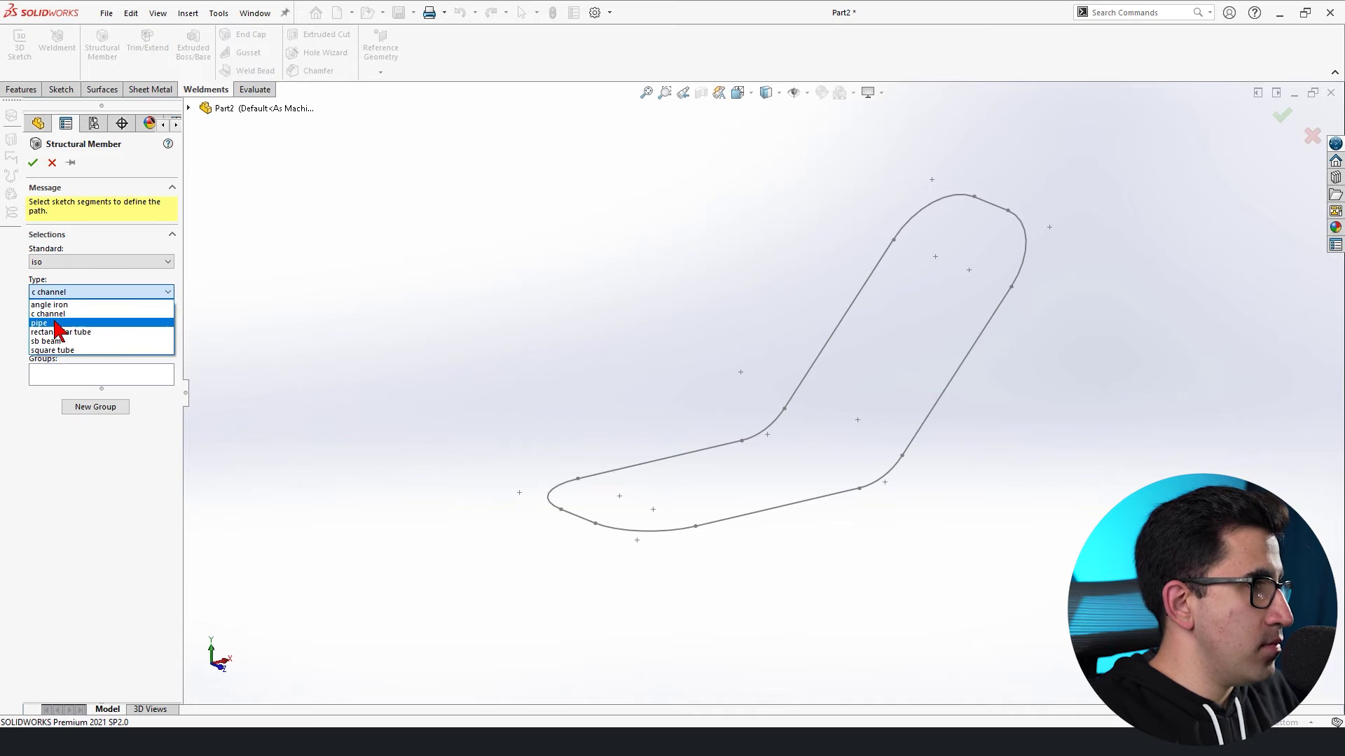
click(63, 323)
click(84, 324)
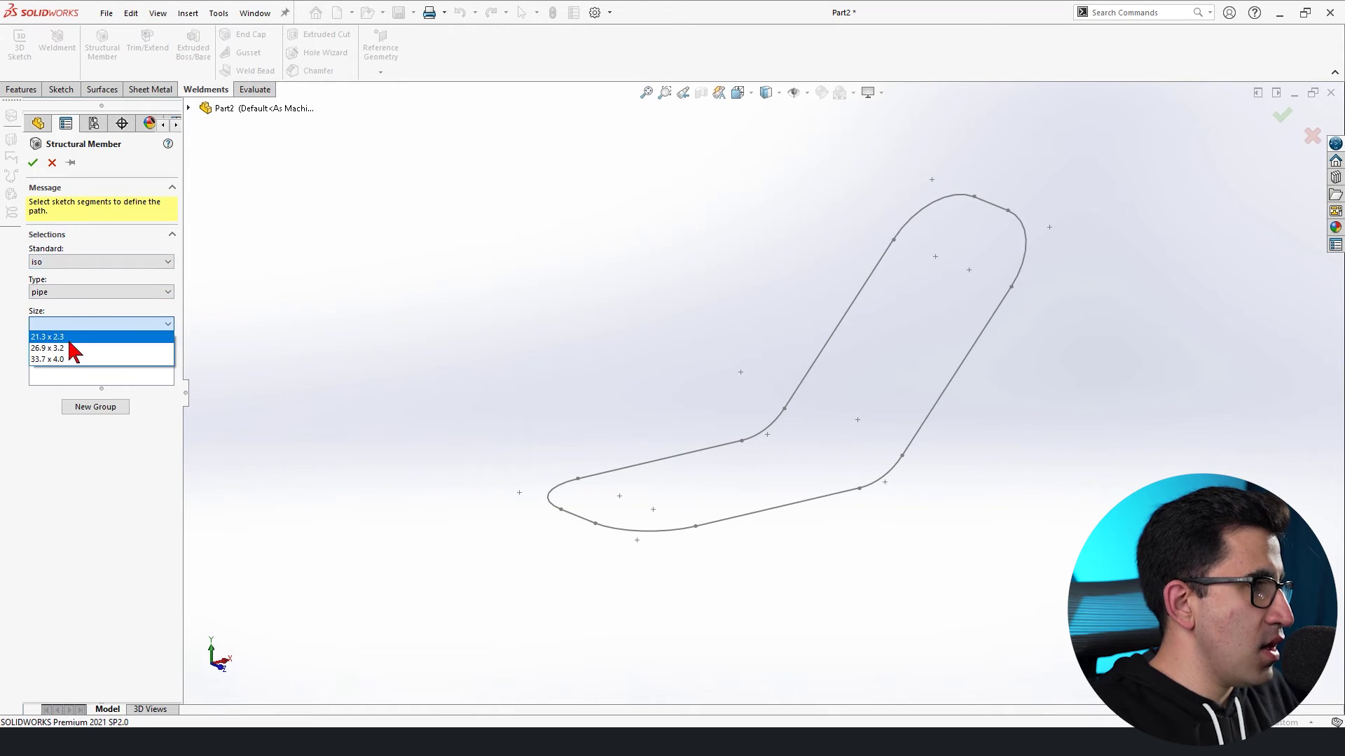
click(71, 336)
Select every line and bend of the loop as the pipe path and create the member.
click(703, 449)
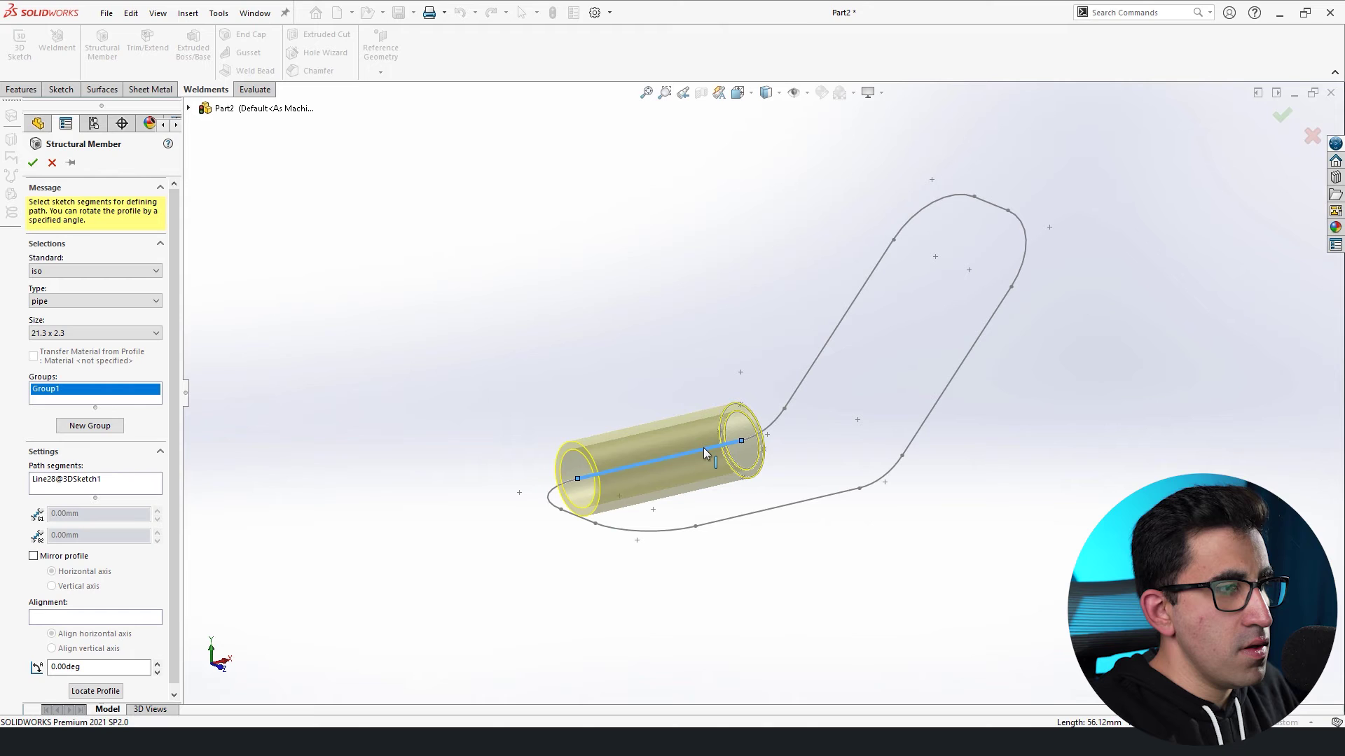
click(558, 485)
click(581, 525)
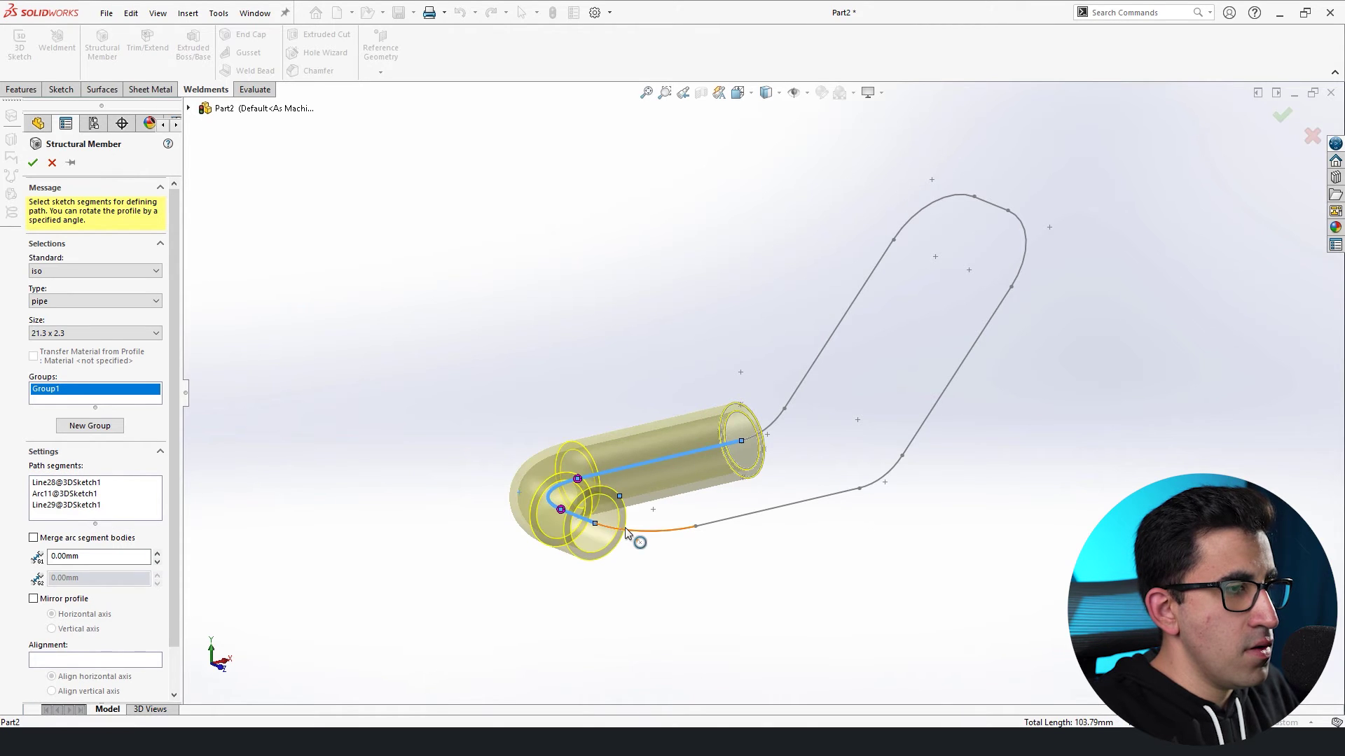
click(645, 534)
click(736, 526)
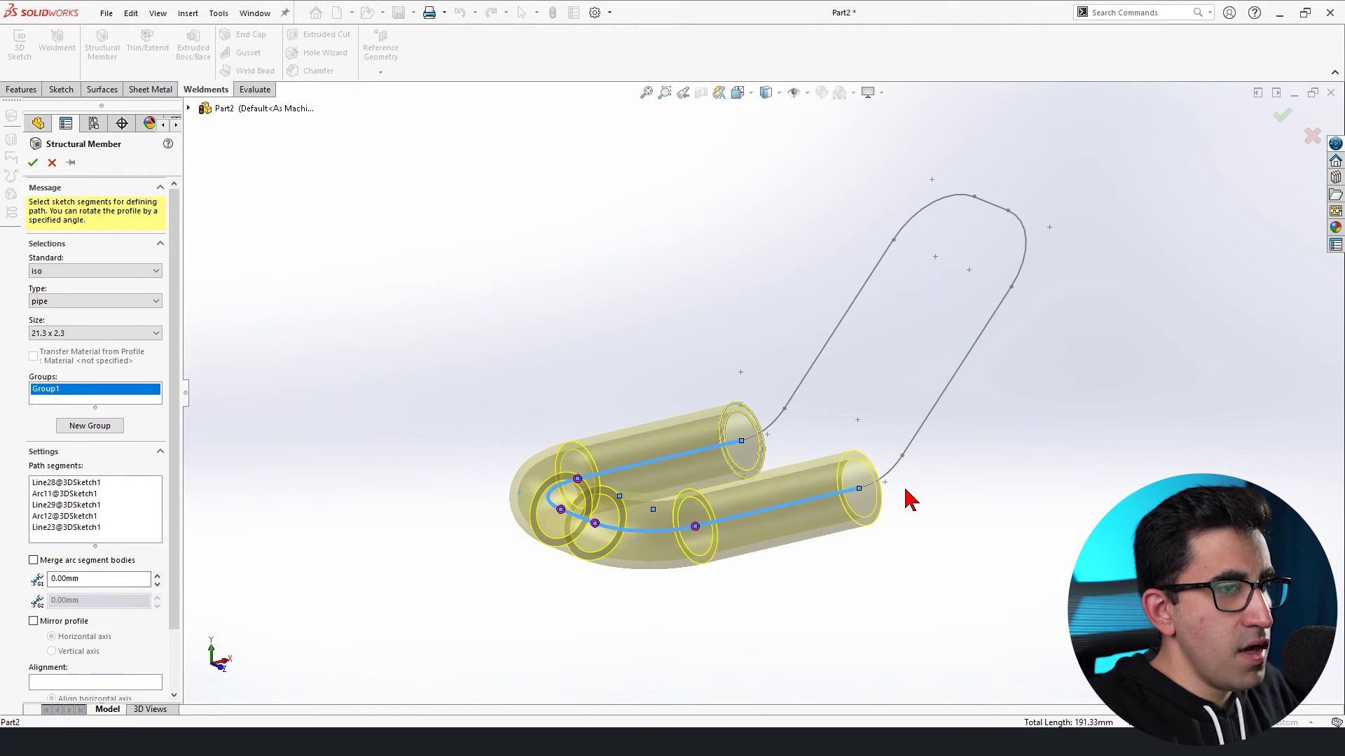
click(891, 476)
click(926, 418)
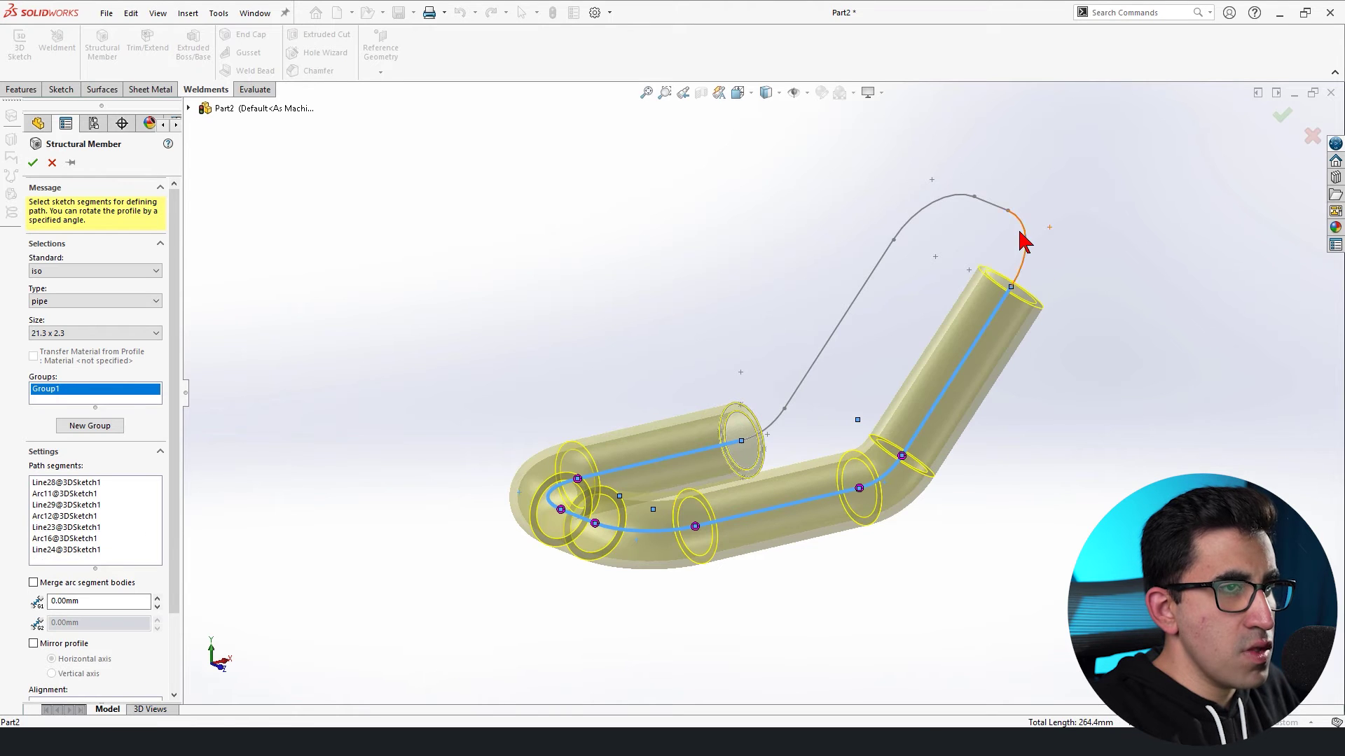
click(1023, 237)
click(984, 198)
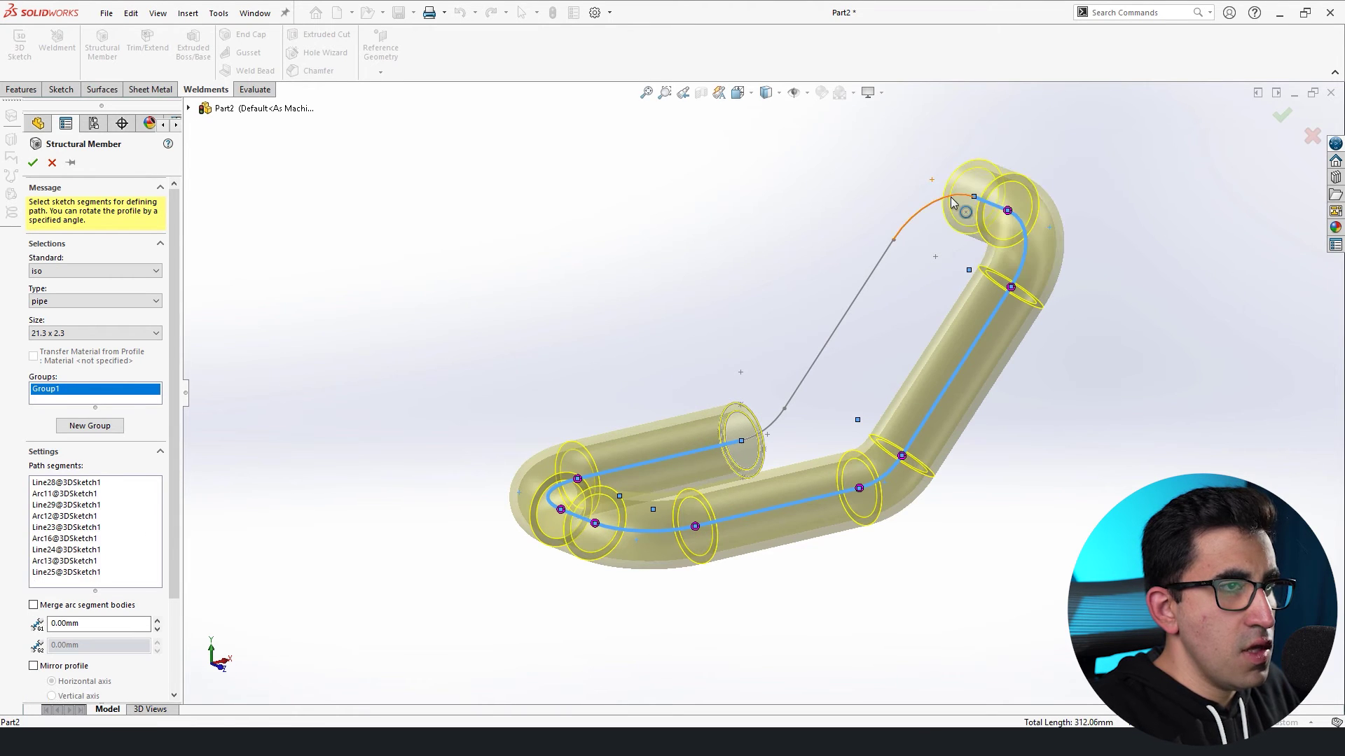
click(947, 196)
click(877, 267)
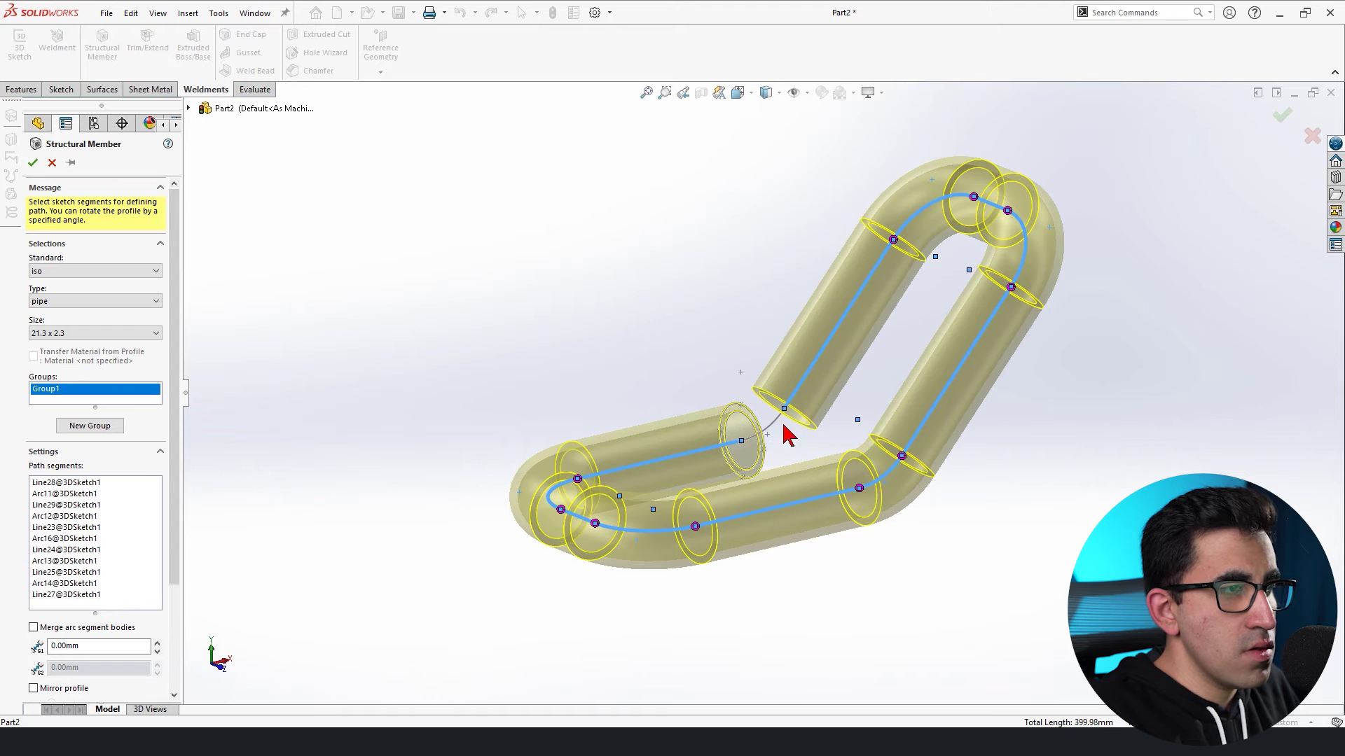
click(33, 164)
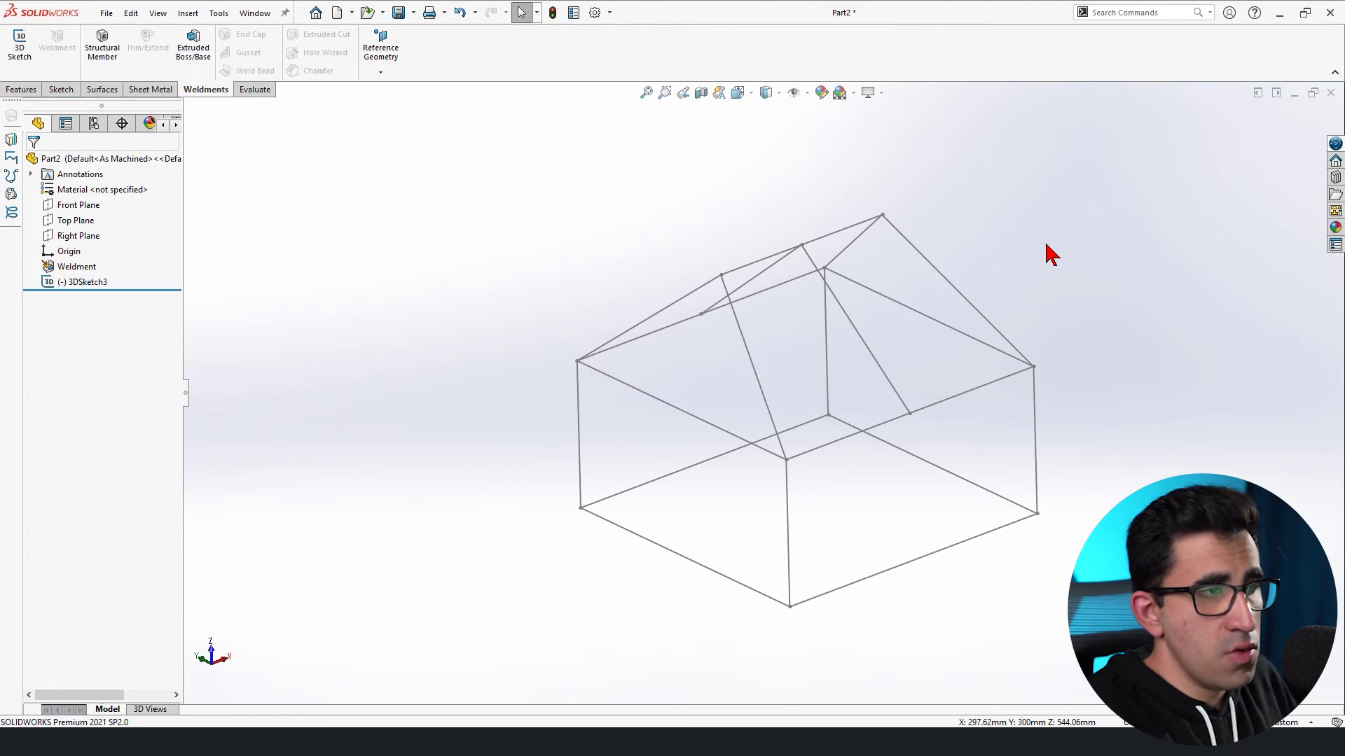
Place ISO sb beam 80 x 6 structural members on the four vertical corner posts.
click(104, 44)
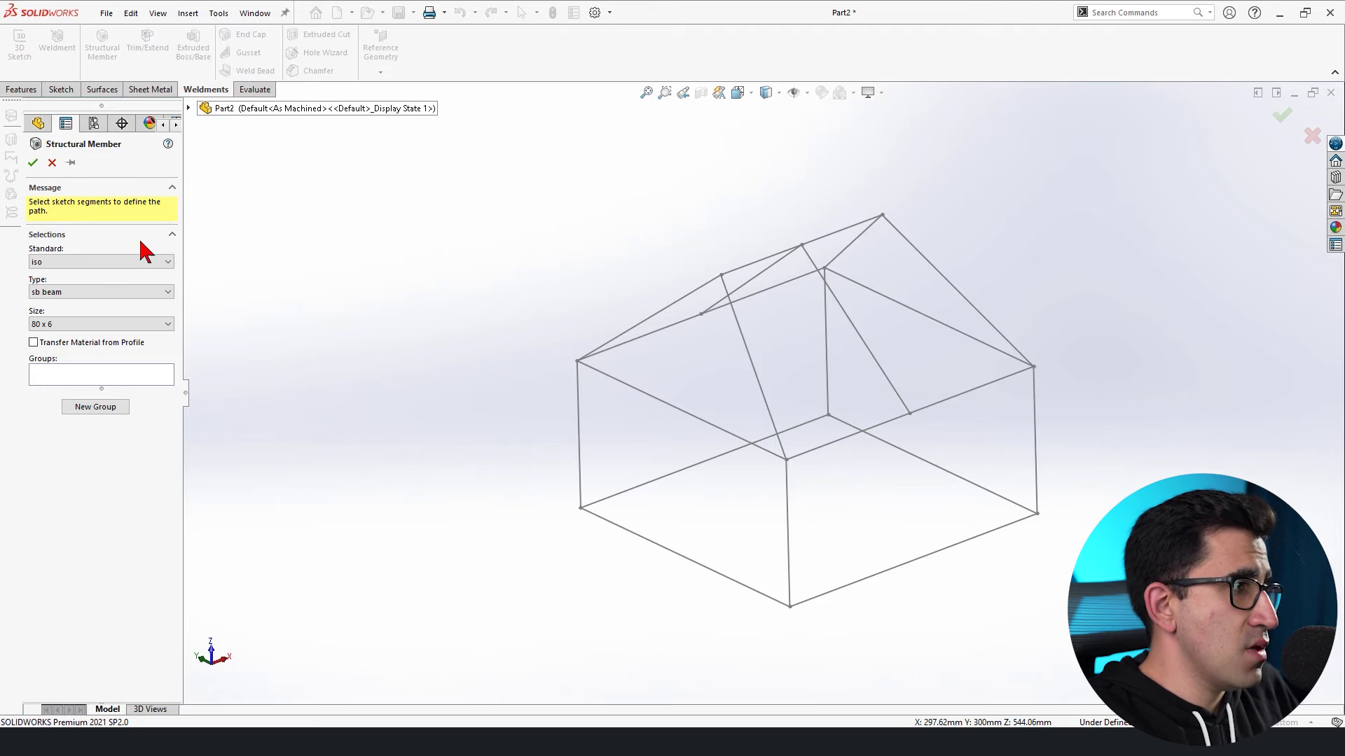
click(789, 530)
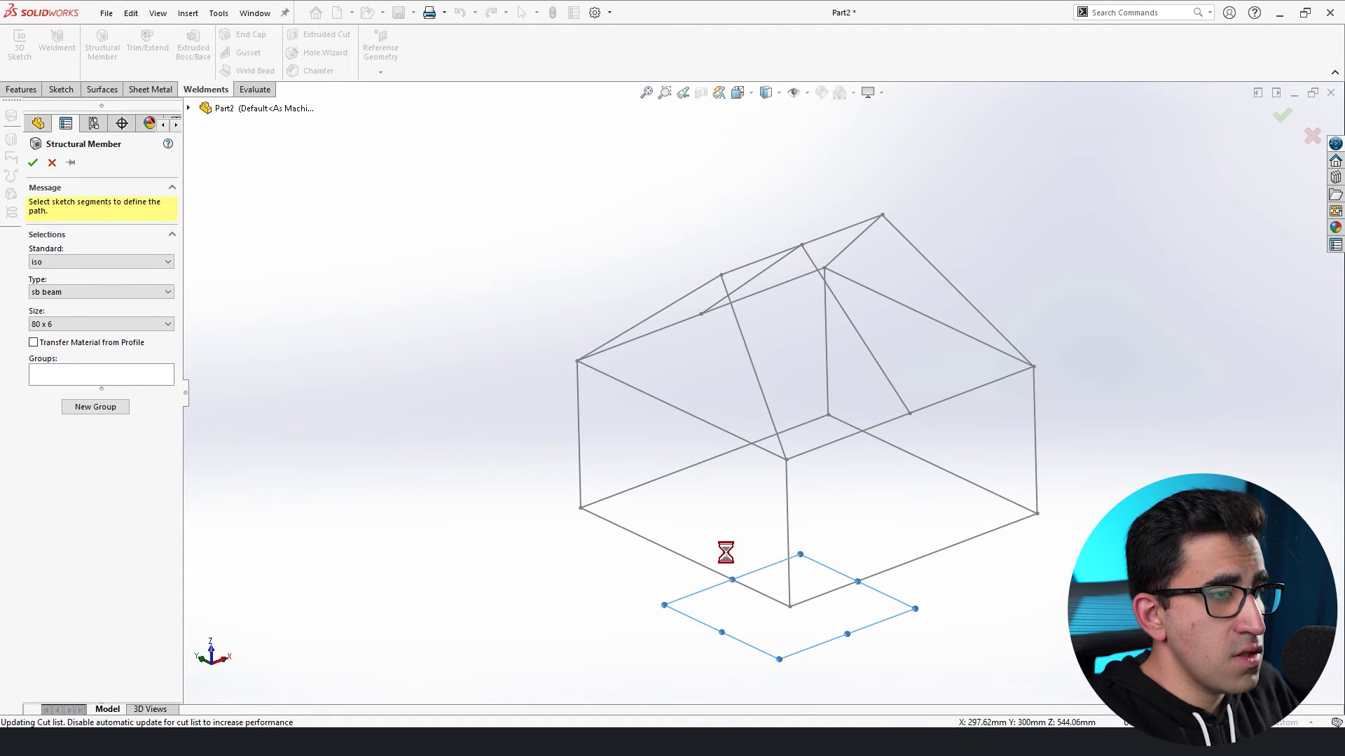
click(580, 452)
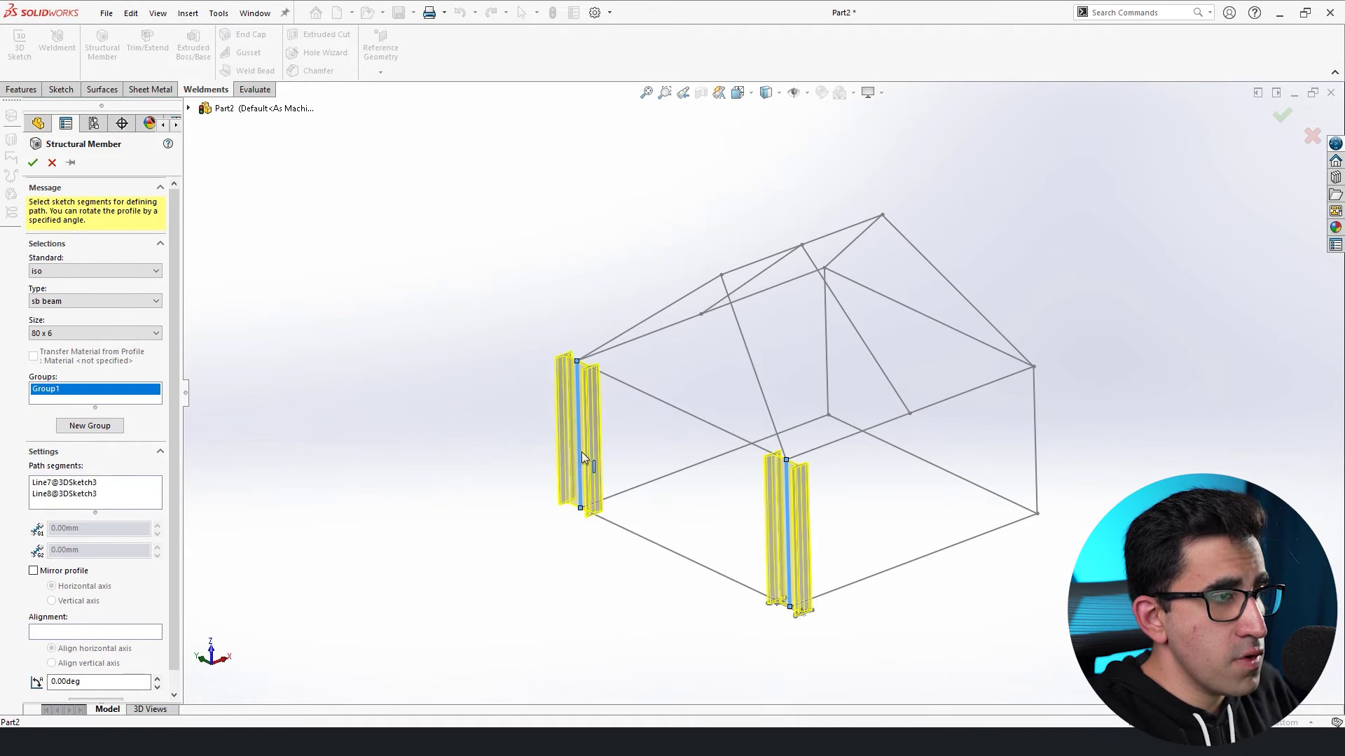
click(825, 358)
click(1036, 457)
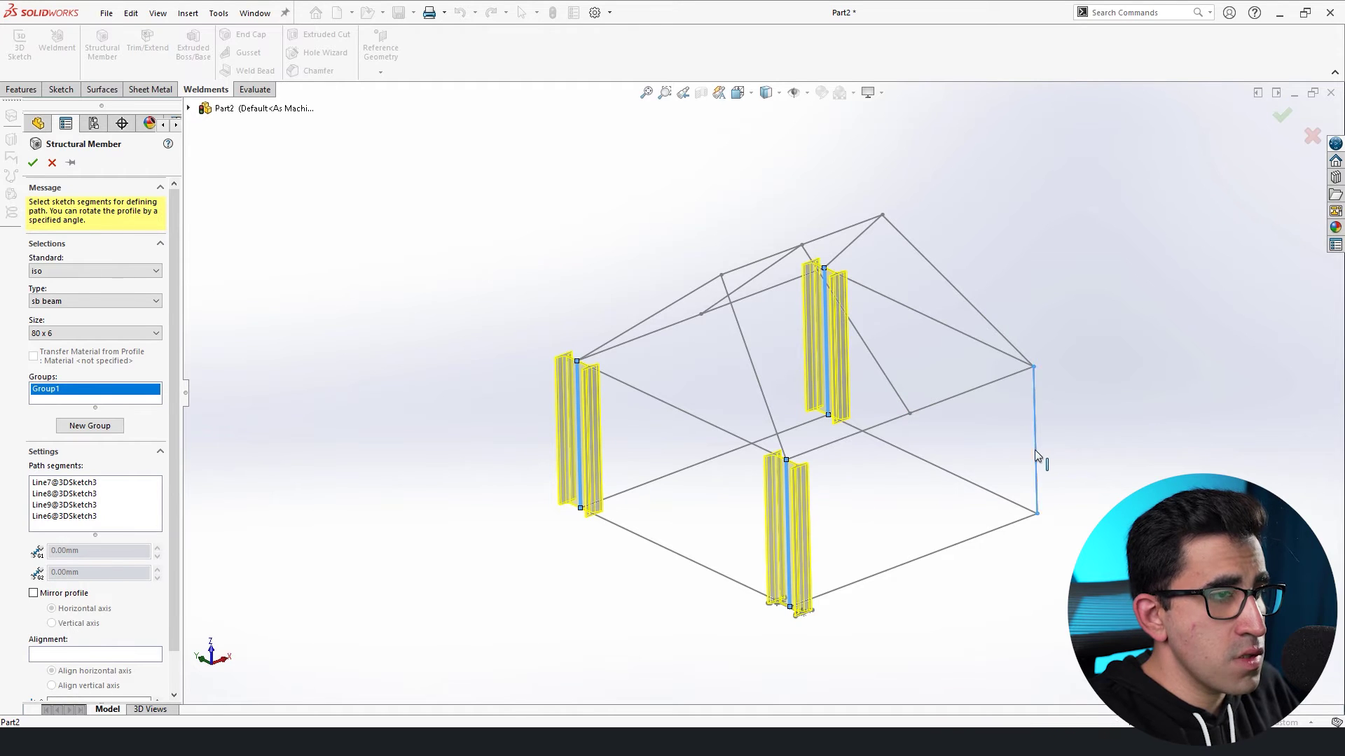
Add a second group of 80 x 6 SB beams along the front, front-right and back-right top edges.
click(98, 426)
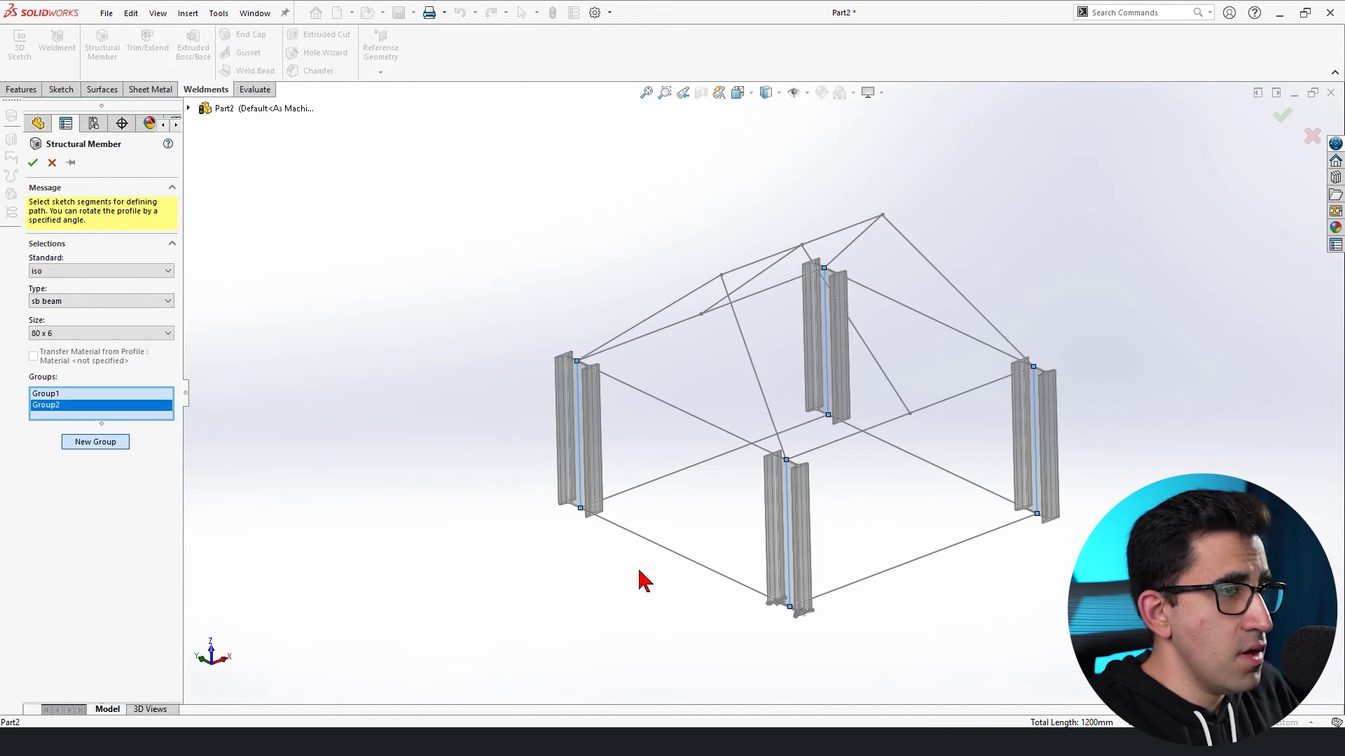
click(634, 390)
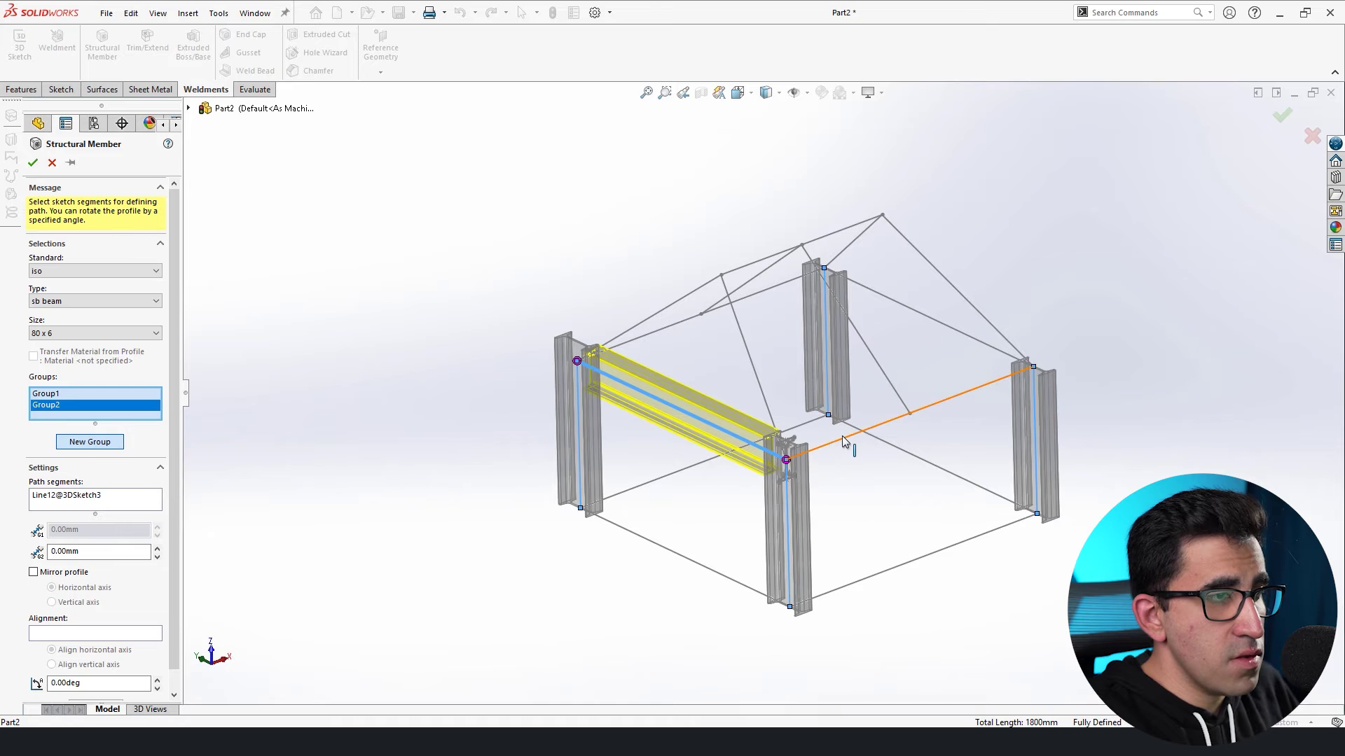
click(842, 435)
click(952, 329)
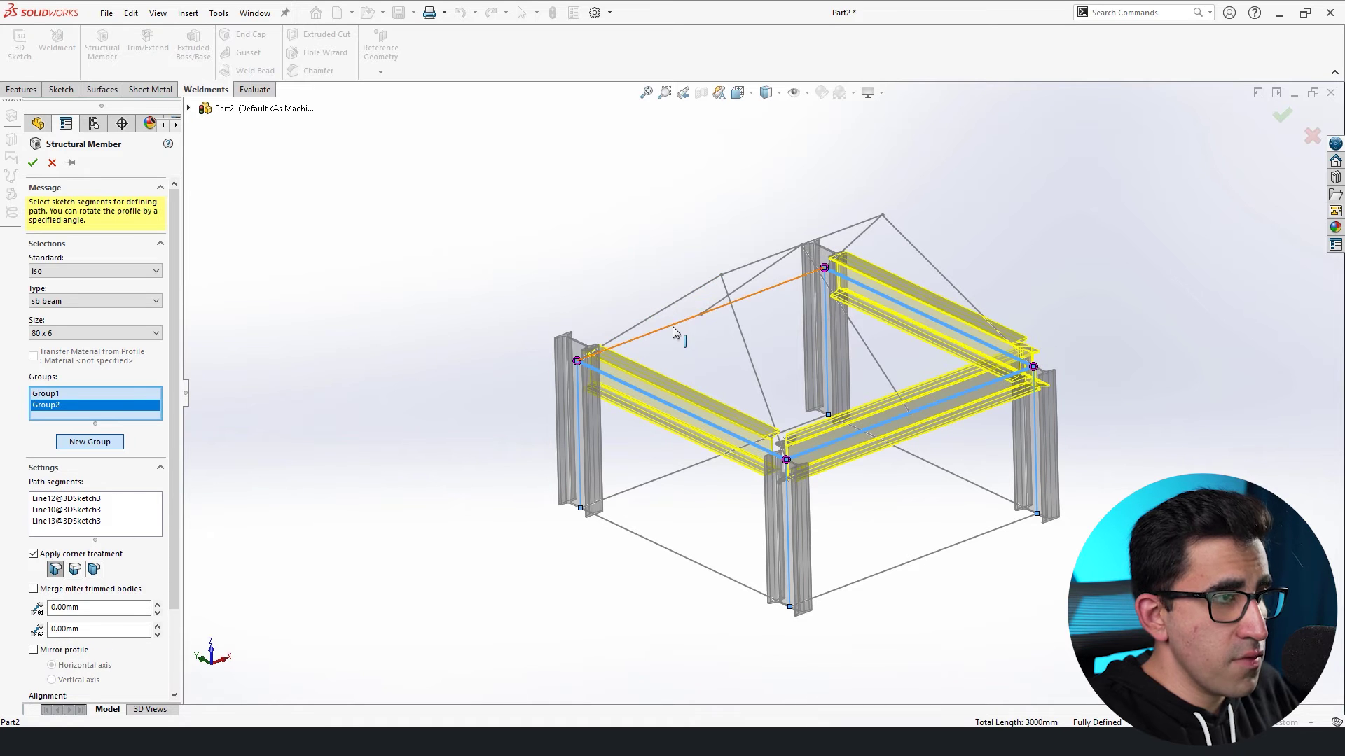